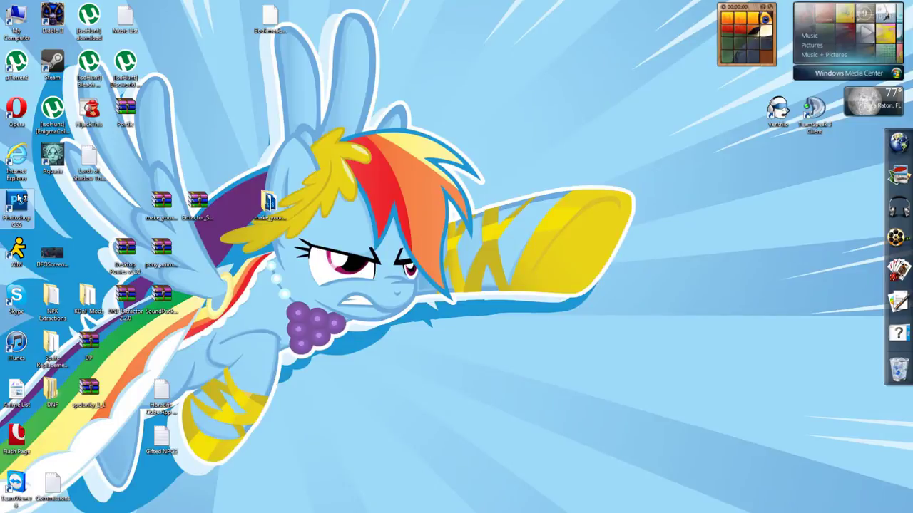
# Launch Photoshop CS5 from its desktop icon
pyautogui.doubleClick(20, 201)
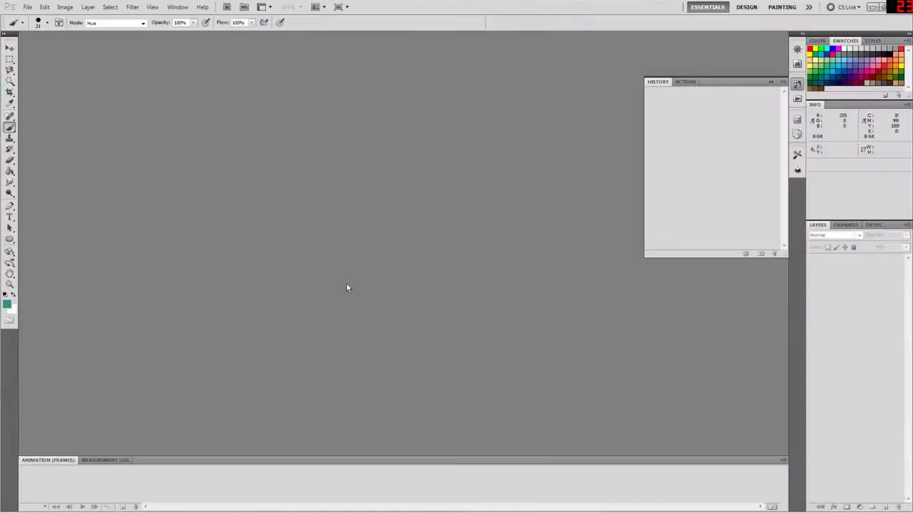
# Minimize Photoshop to the desktop and open the NPK Extractions folder
pyautogui.moveTo(5, 508)
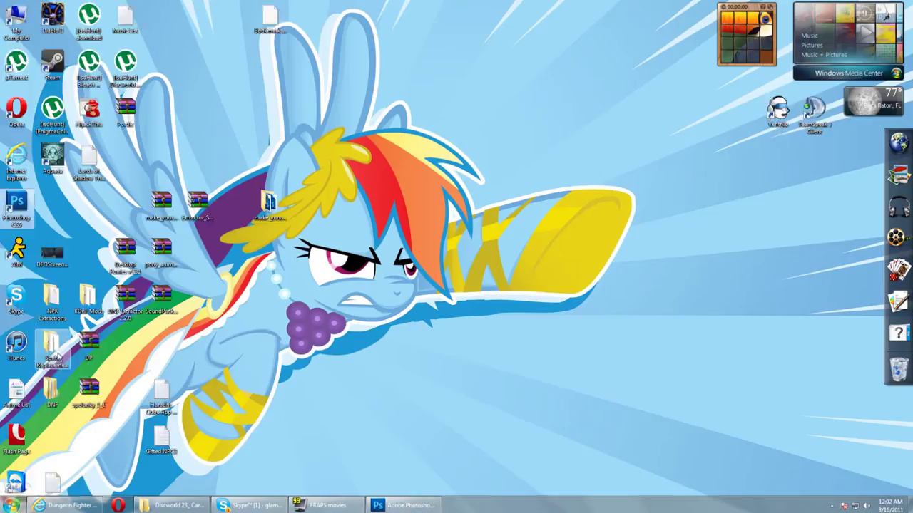
pyautogui.press('super+d')
pyautogui.doubleClick(53, 301)
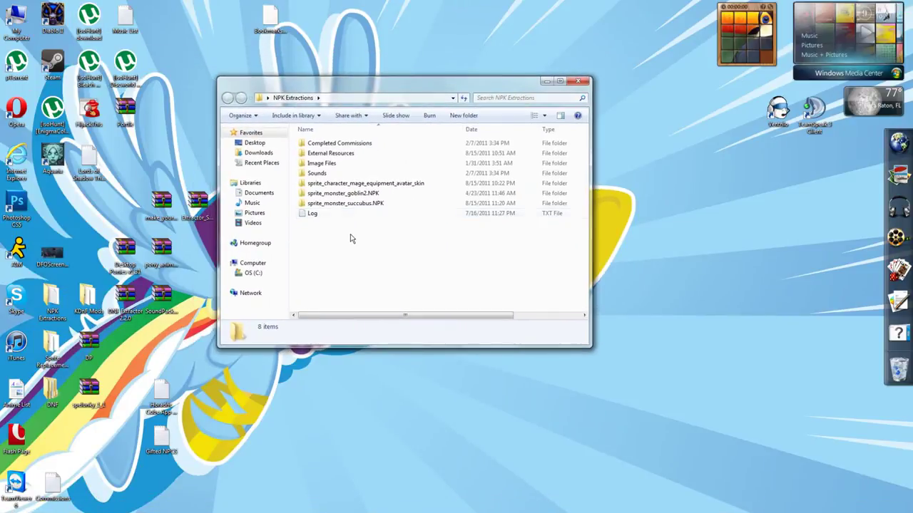
# In the mage avatar skin's Winry New folder, drag frames 0, 1 and 2 into Photoshop
pyautogui.doubleClick(346, 183)
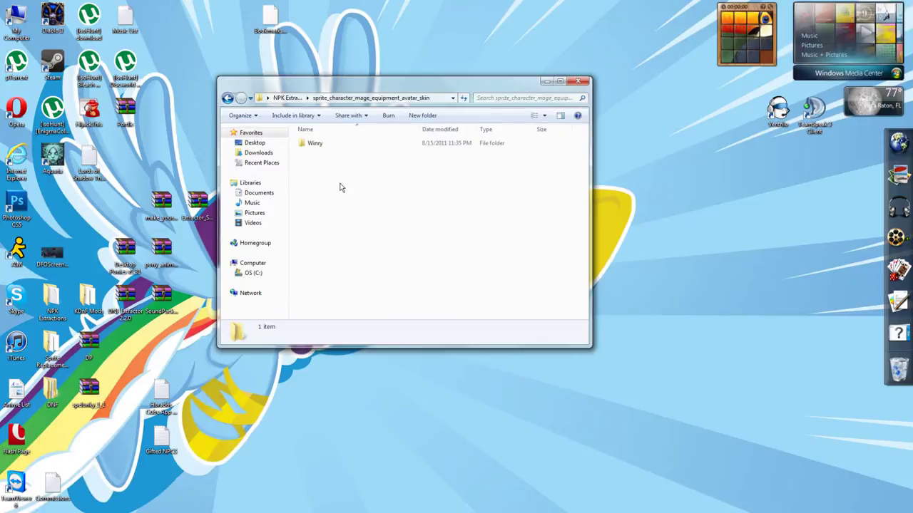
pyautogui.doubleClick(318, 148)
pyautogui.doubleClick(318, 150)
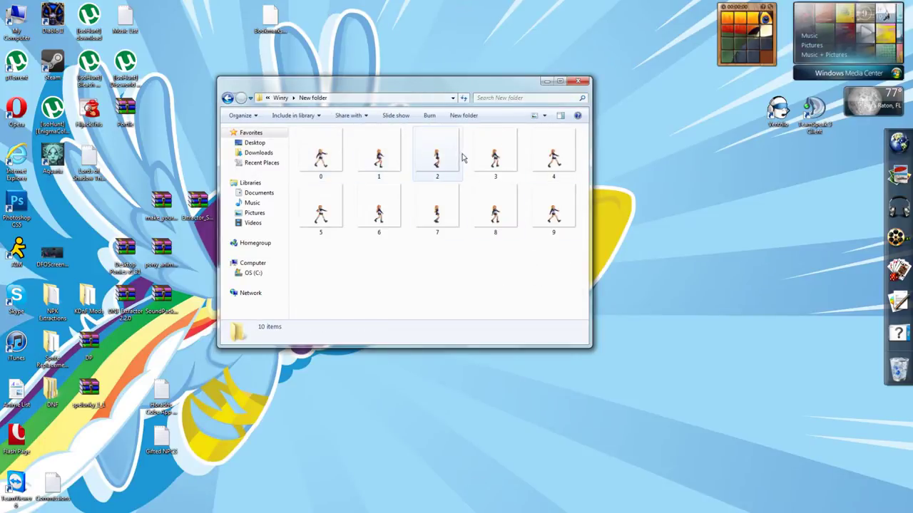
pyautogui.moveTo(462, 157); pyautogui.dragTo(19, 203)
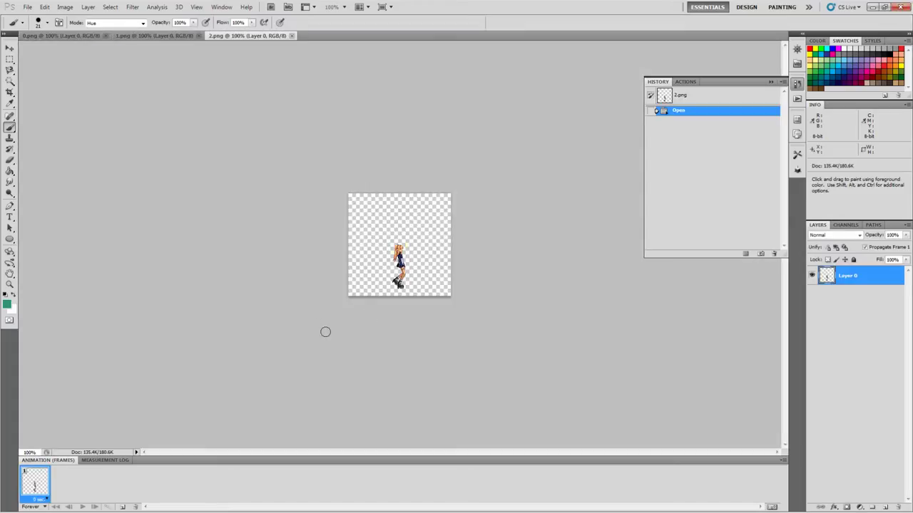
# Flip repeatedly between the 0.png, 1.png and 2.png documents to compare the sprite frames
pyautogui.click(72, 37)
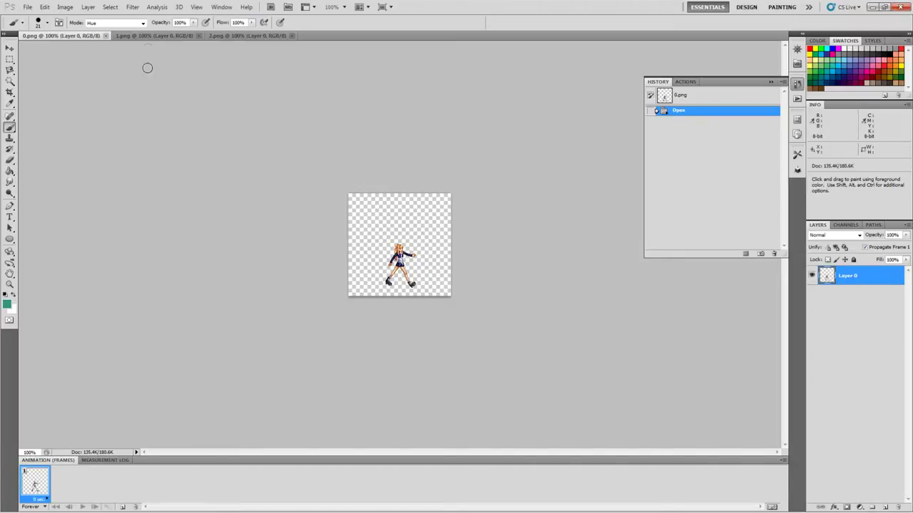
pyautogui.click(151, 36)
pyautogui.click(251, 36)
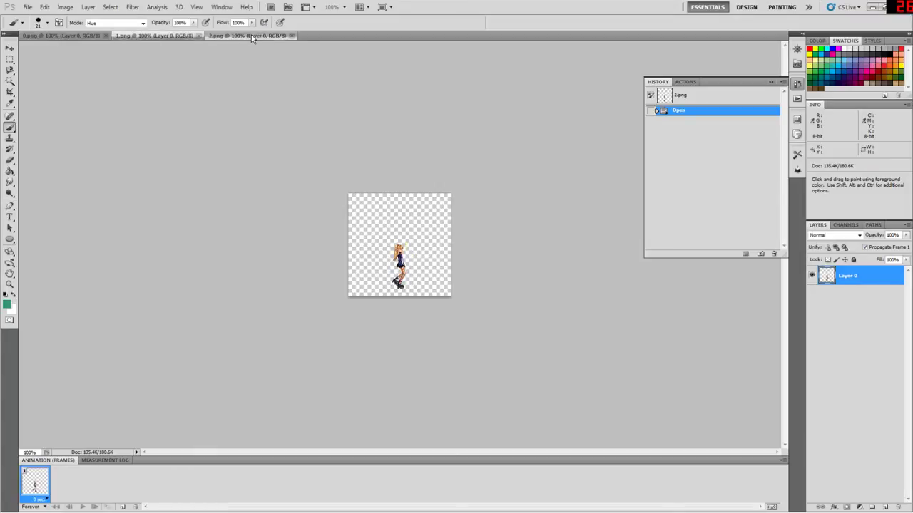
pyautogui.click(77, 36)
pyautogui.click(157, 36)
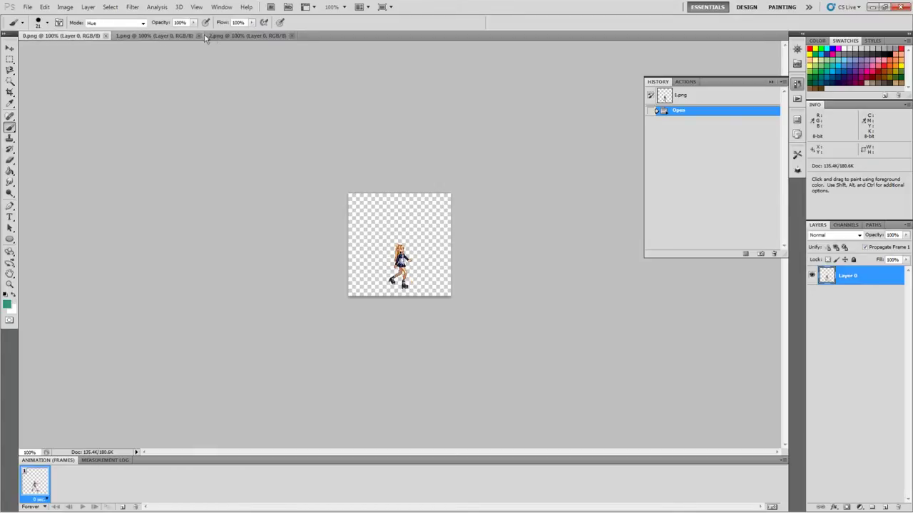
pyautogui.click(226, 34)
pyautogui.click(157, 35)
pyautogui.click(90, 35)
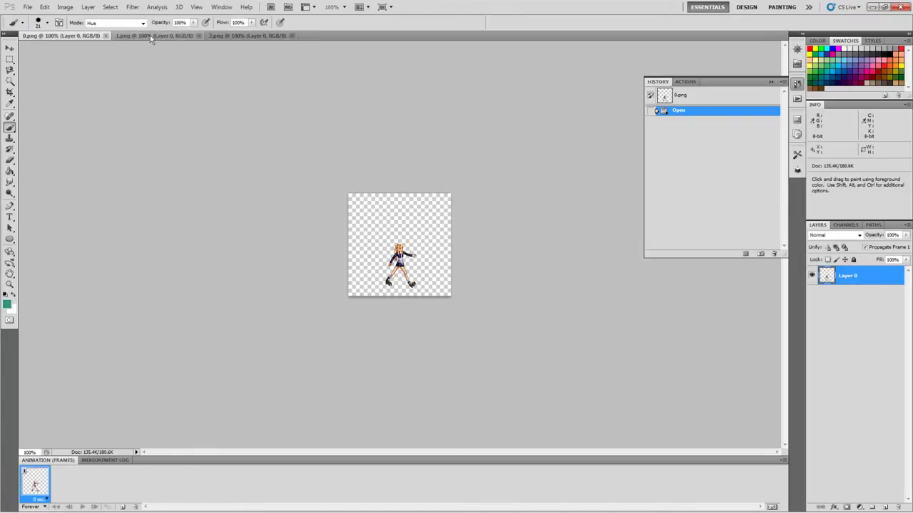
pyautogui.click(217, 35)
pyautogui.click(98, 36)
pyautogui.click(147, 35)
pyautogui.click(234, 36)
pyautogui.click(117, 35)
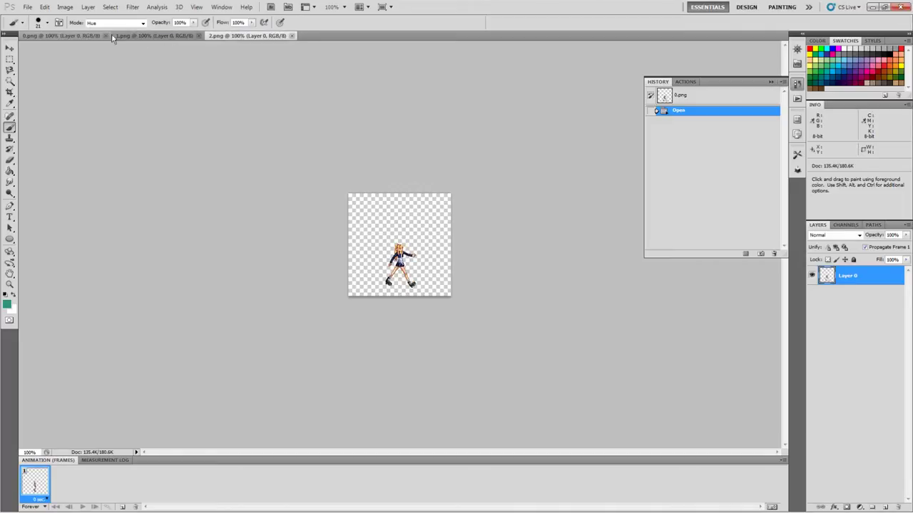
pyautogui.click(224, 36)
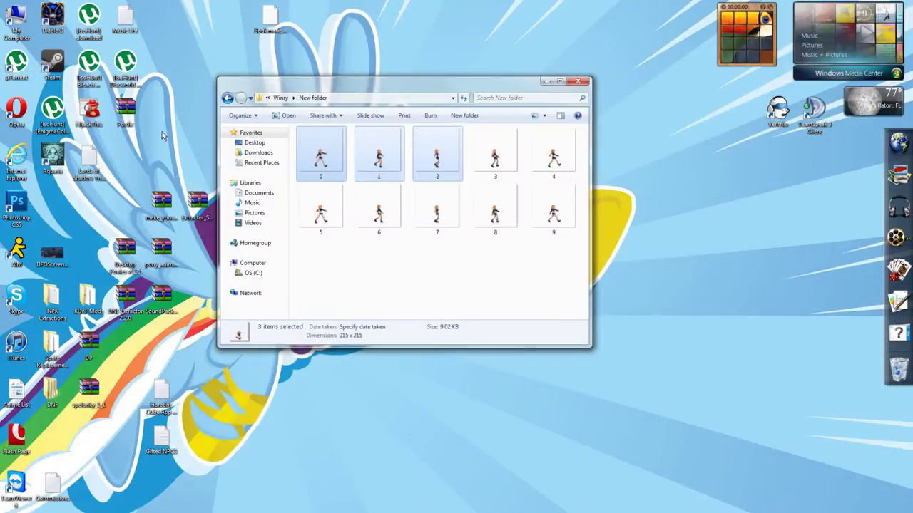
# Launch DNF Extractor and load sprite_character_mage_equipment_avatar_skin.NPK
pyautogui.press('super')
pyautogui.click(36, 242)
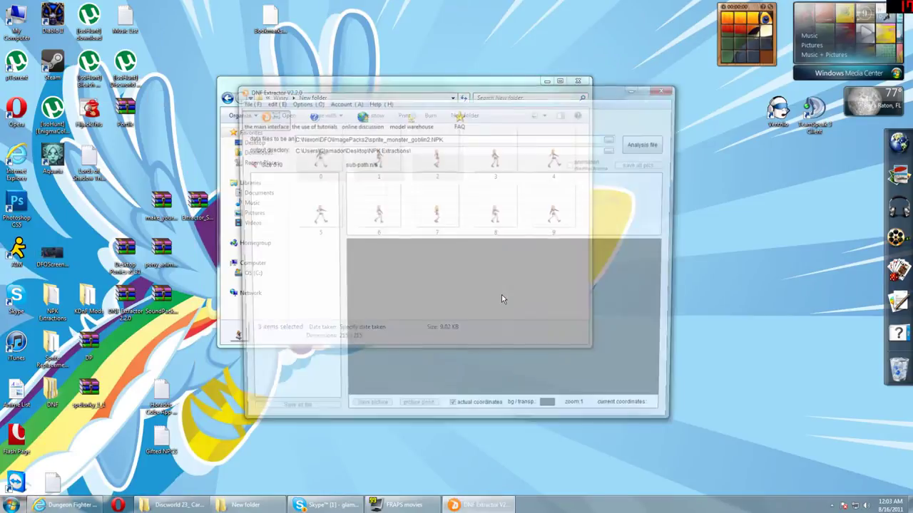
pyautogui.click(614, 142)
pyautogui.scroll(-5, 681, 171)
pyautogui.moveTo(681, 171); pyautogui.dragTo(679, 207)
pyautogui.click(440, 268)
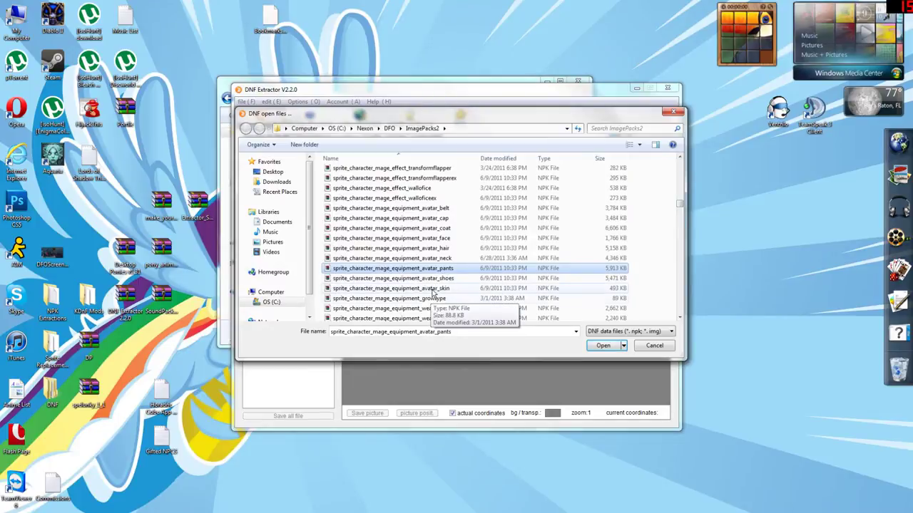
pyautogui.doubleClick(441, 288)
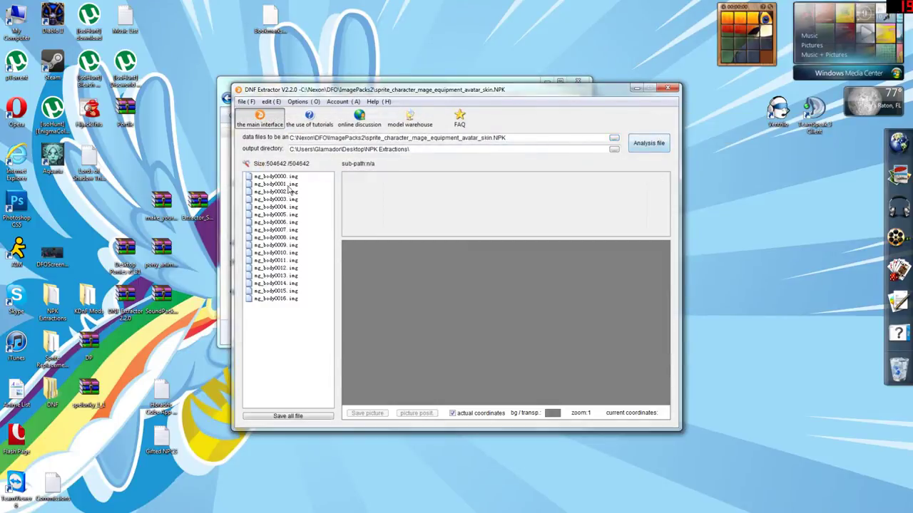
# Preview the mg_body0000.img frames and place the Winry sprite folder window beside the extractor
pyautogui.click(282, 178)
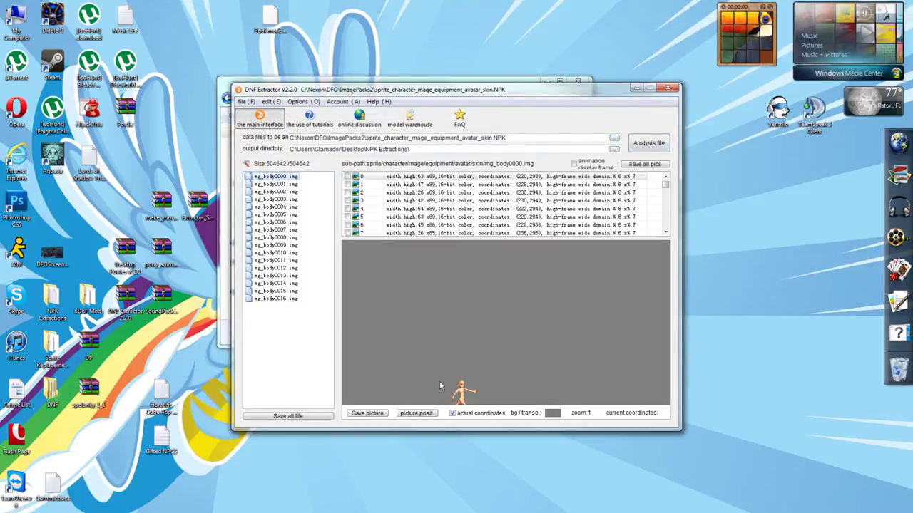
pyautogui.moveTo(440, 386); pyautogui.dragTo(440, 325)
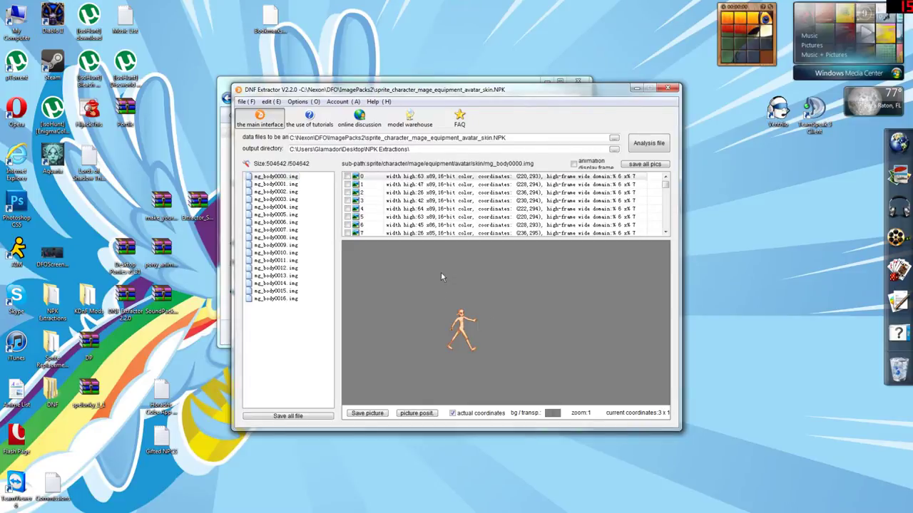
pyautogui.moveTo(441, 272); pyautogui.dragTo(441, 336)
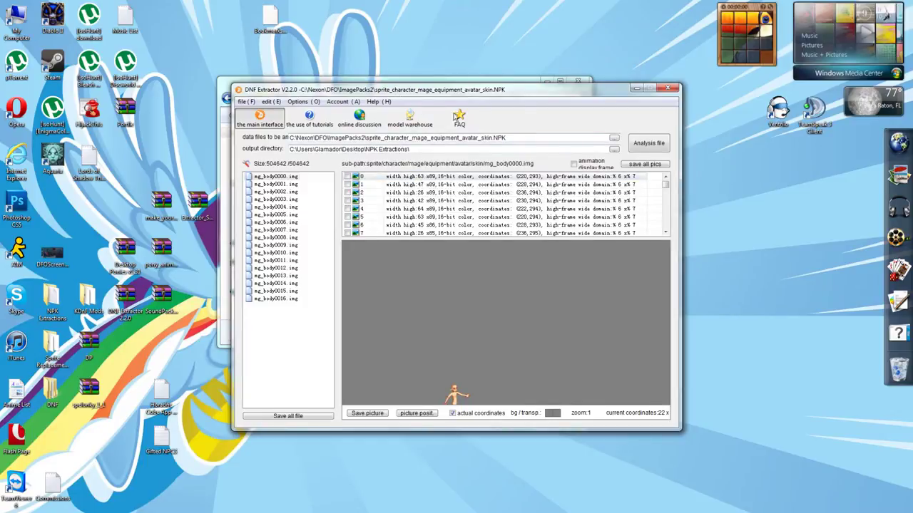
pyautogui.moveTo(395, 92); pyautogui.dragTo(255, 55)
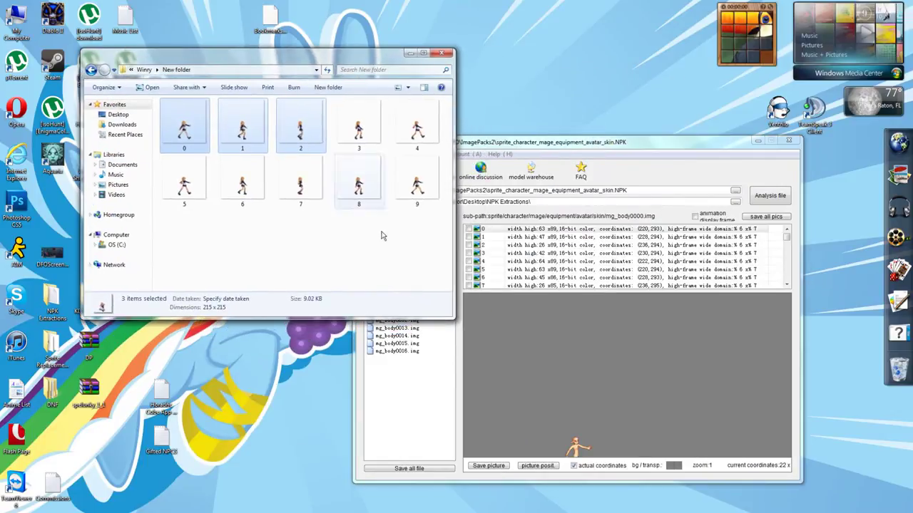
# Replace frame 0 of mg_body0000.img with its Winry sprite from the New folder
pyautogui.click(538, 374)
pyautogui.rightClick(486, 226)
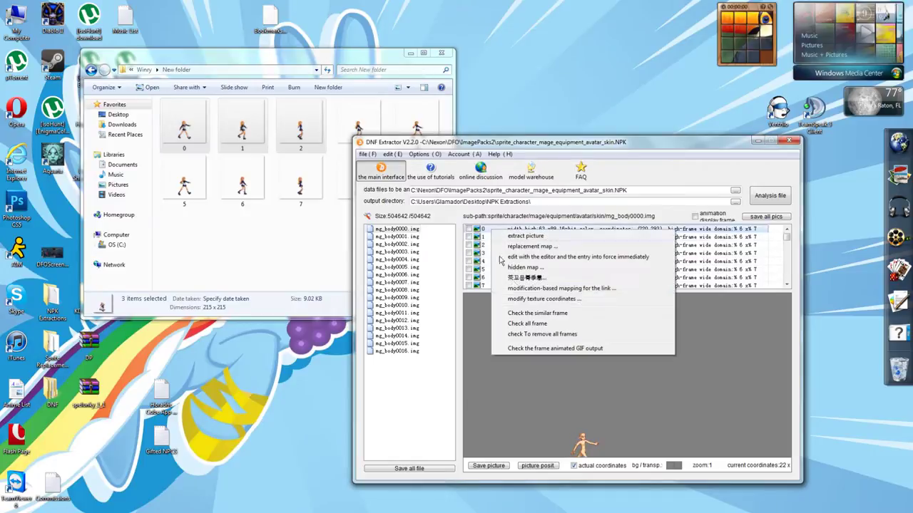
pyautogui.click(518, 248)
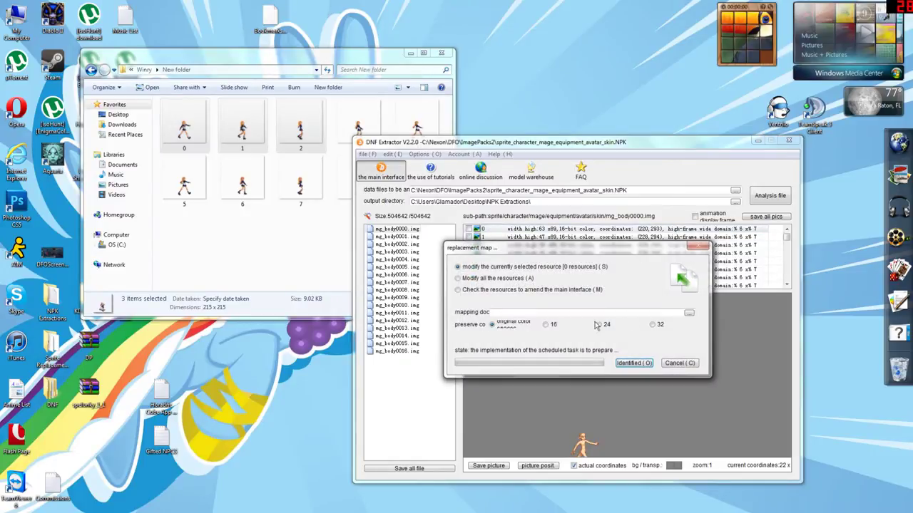
pyautogui.click(689, 313)
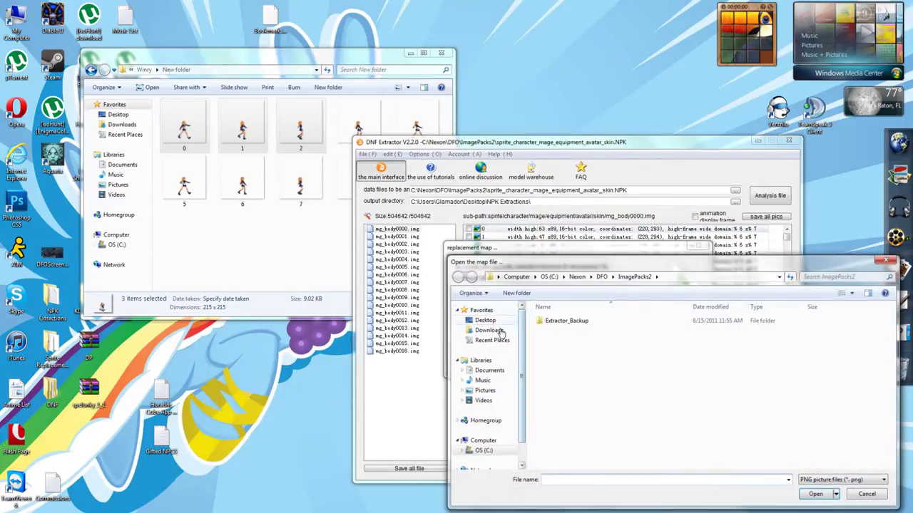
pyautogui.click(487, 321)
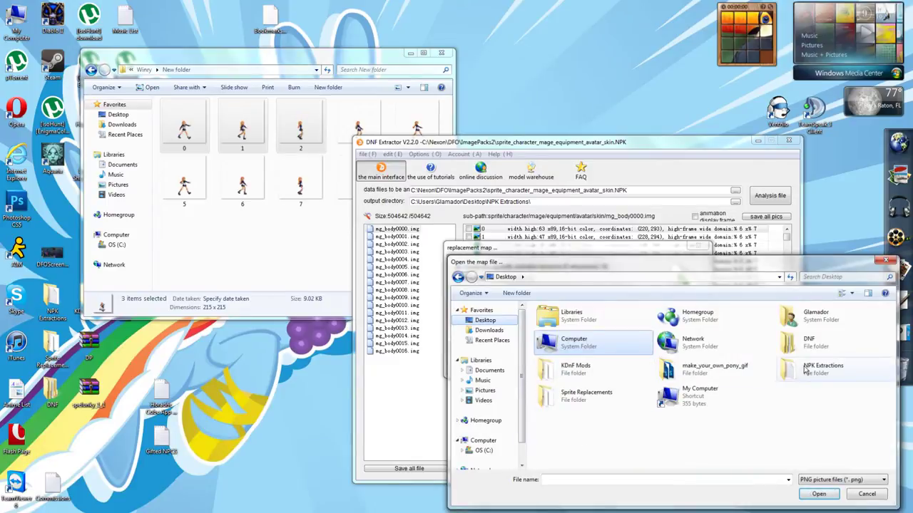
pyautogui.doubleClick(806, 367)
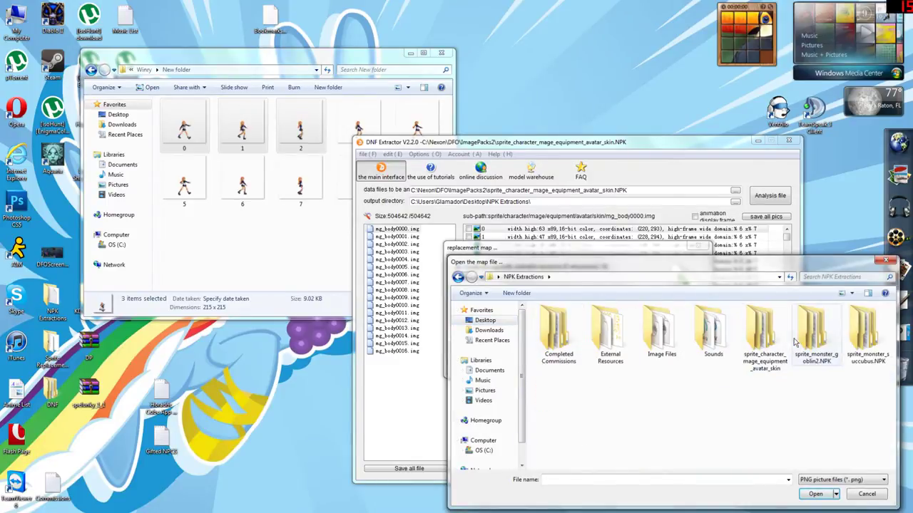
pyautogui.doubleClick(755, 342)
pyautogui.doubleClick(563, 323)
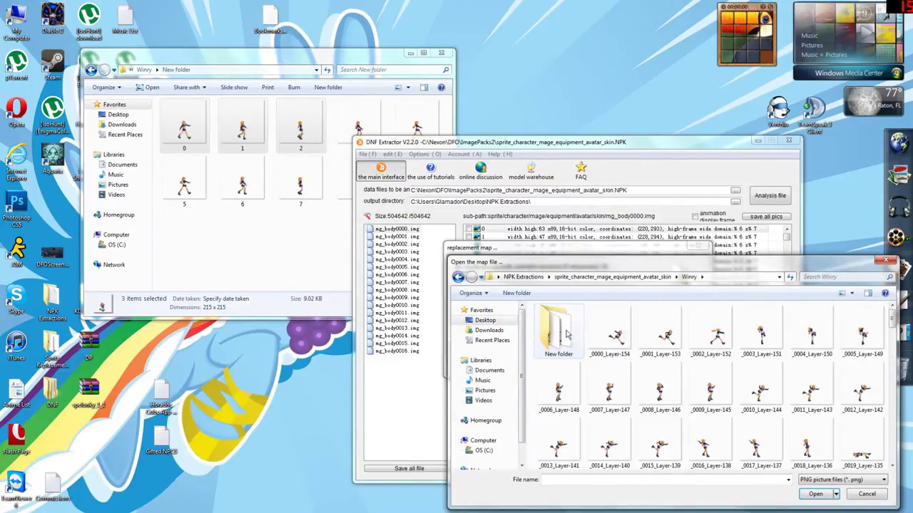
pyautogui.doubleClick(564, 331)
pyautogui.doubleClick(564, 332)
pyautogui.click(631, 363)
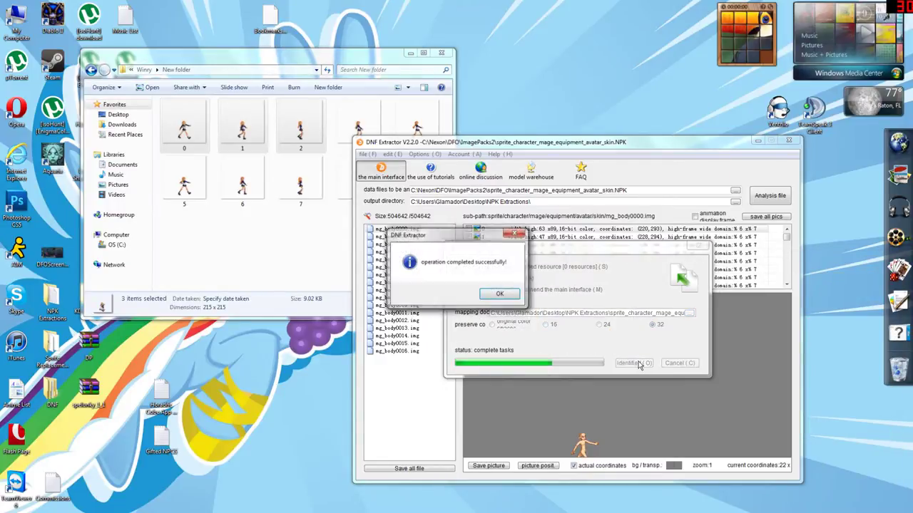
pyautogui.click(500, 294)
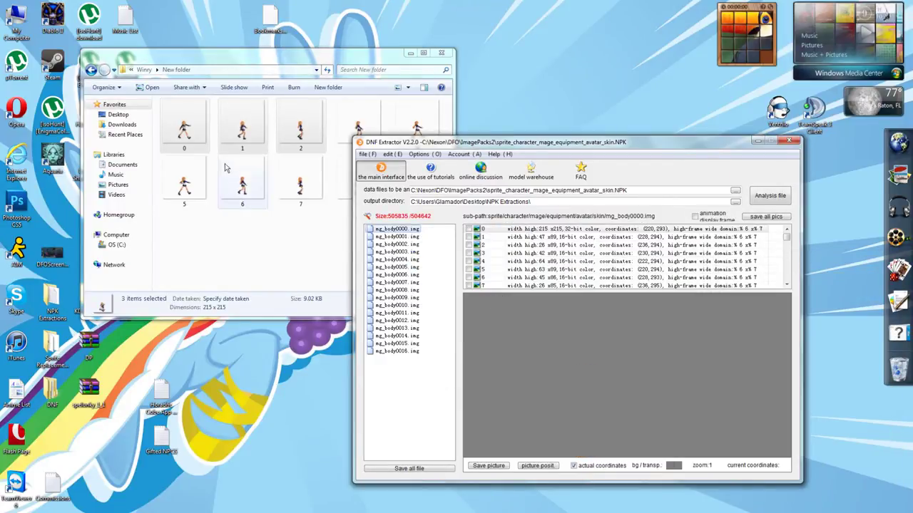
# Replace frame 1 with its matching Winry sprite image
pyautogui.click(510, 237)
pyautogui.rightClick(509, 238)
pyautogui.click(544, 254)
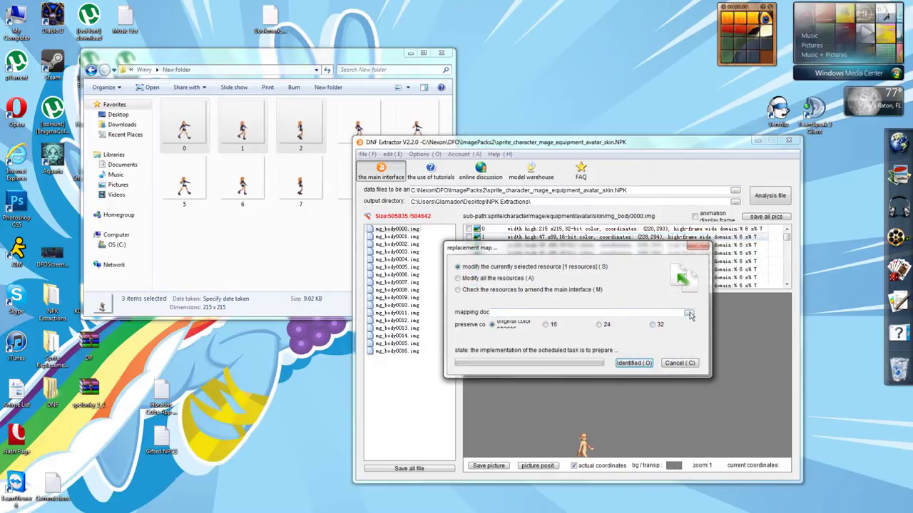
pyautogui.click(689, 315)
pyautogui.doubleClick(624, 337)
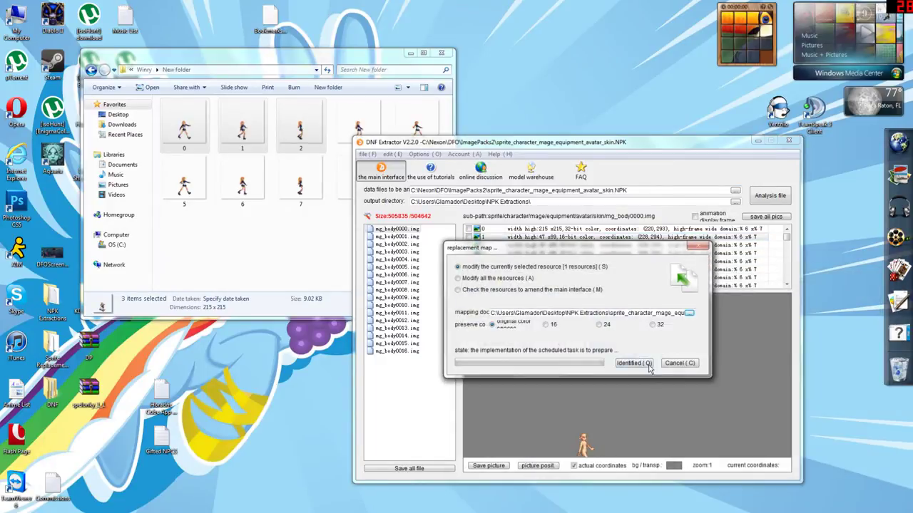
pyautogui.click(634, 363)
pyautogui.click(505, 303)
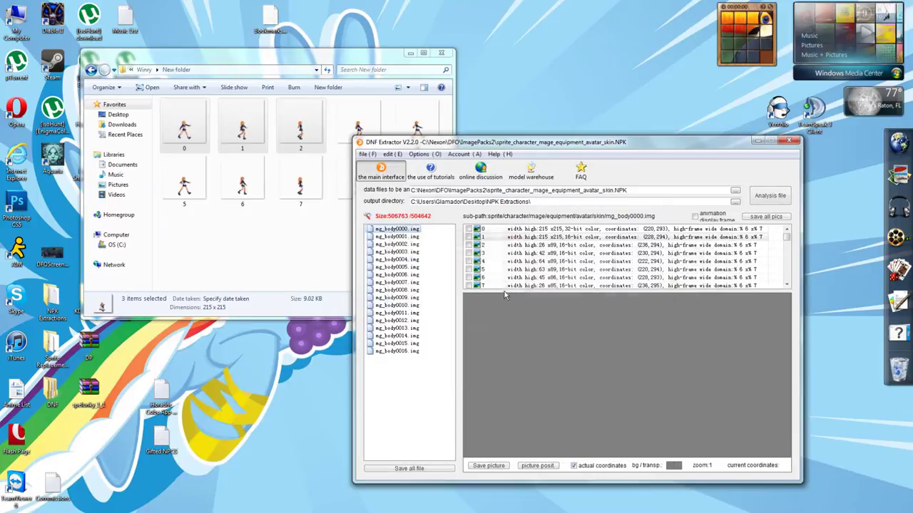
# Replace frames 2 and 3 of mg_body0000.img with Winry sprite images 2 and 3
pyautogui.click(497, 246)
pyautogui.rightClick(497, 246)
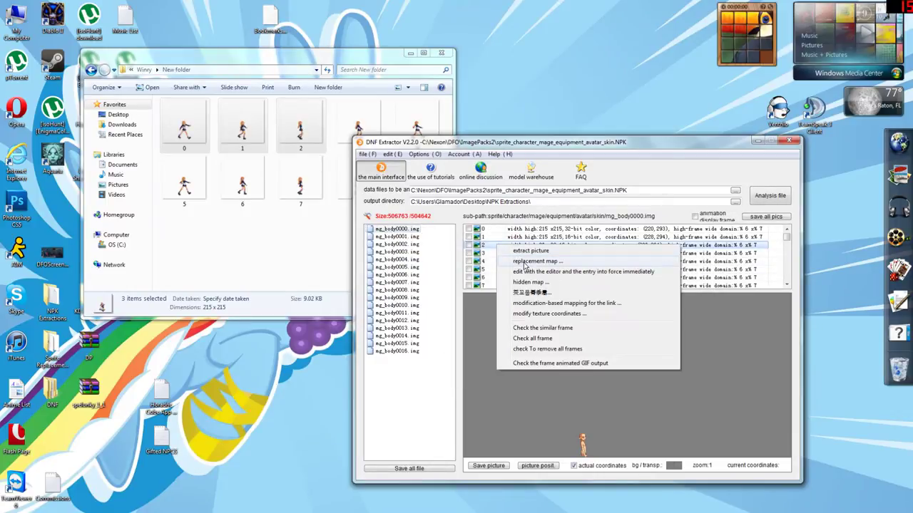
pyautogui.click(525, 267)
pyautogui.click(688, 313)
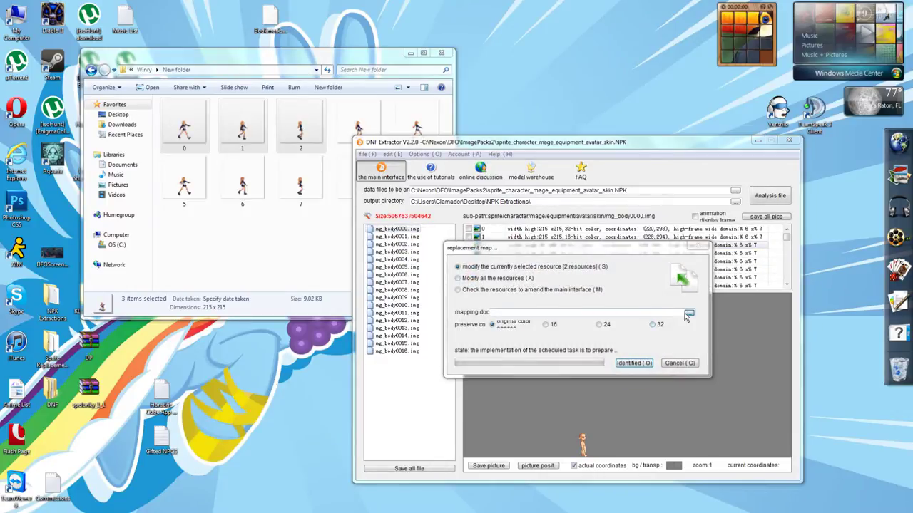
pyautogui.click(668, 337)
pyautogui.doubleClick(668, 336)
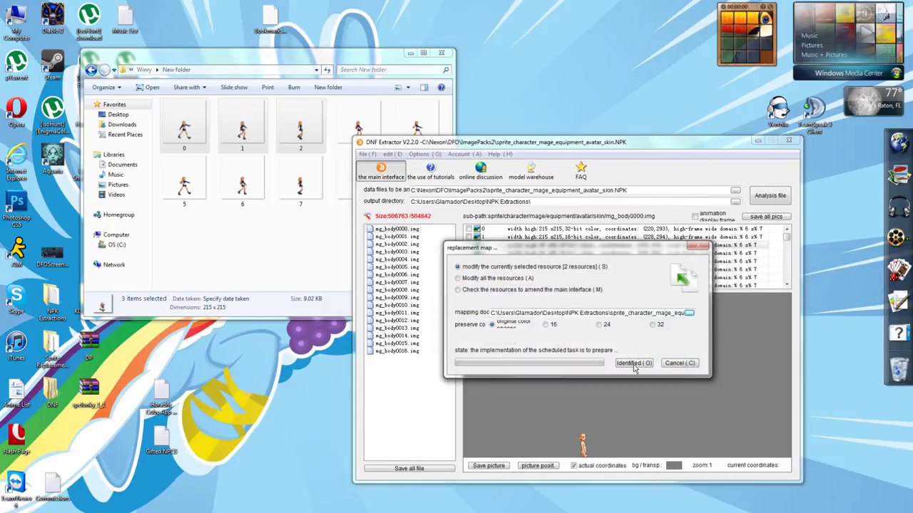
pyautogui.click(634, 365)
pyautogui.click(501, 297)
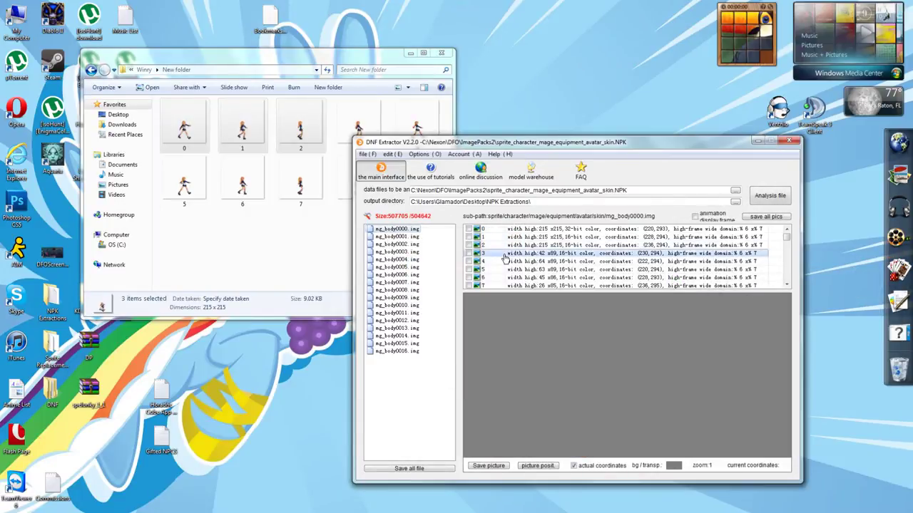
pyautogui.rightClick(497, 255)
pyautogui.click(541, 276)
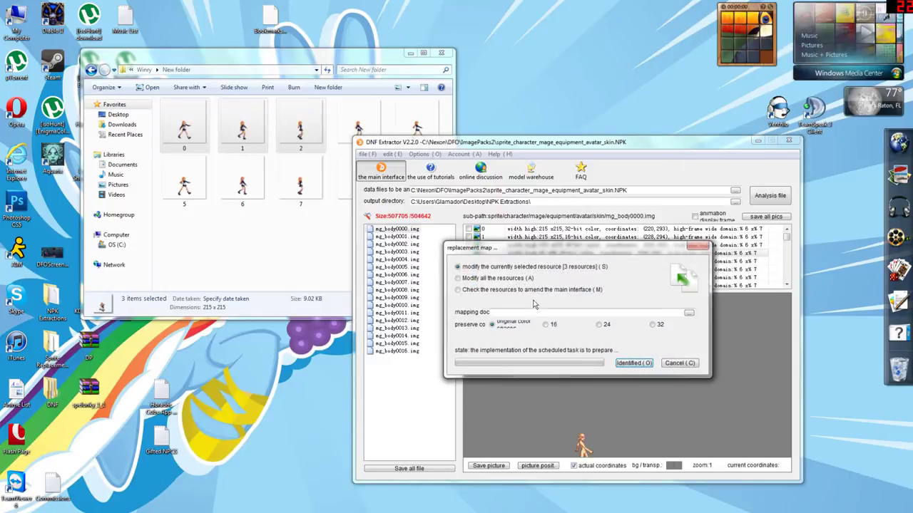
pyautogui.click(686, 314)
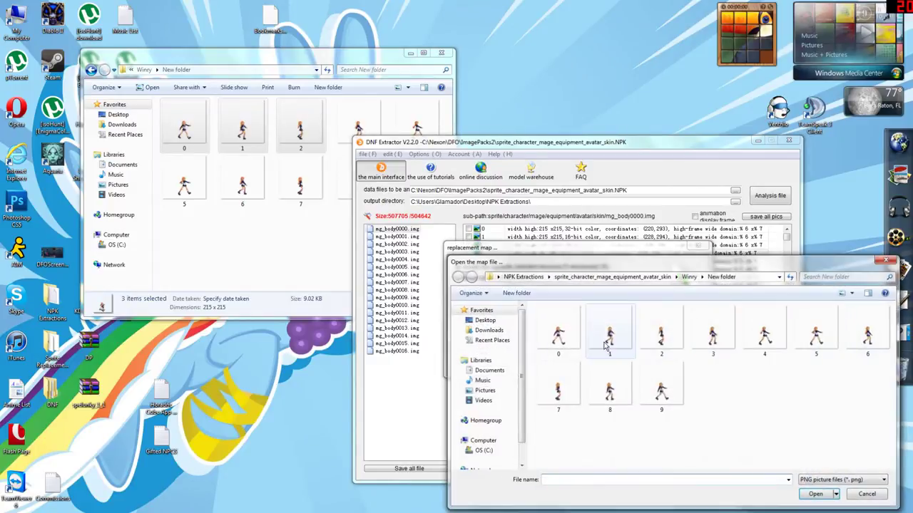
pyautogui.doubleClick(713, 332)
pyautogui.click(647, 366)
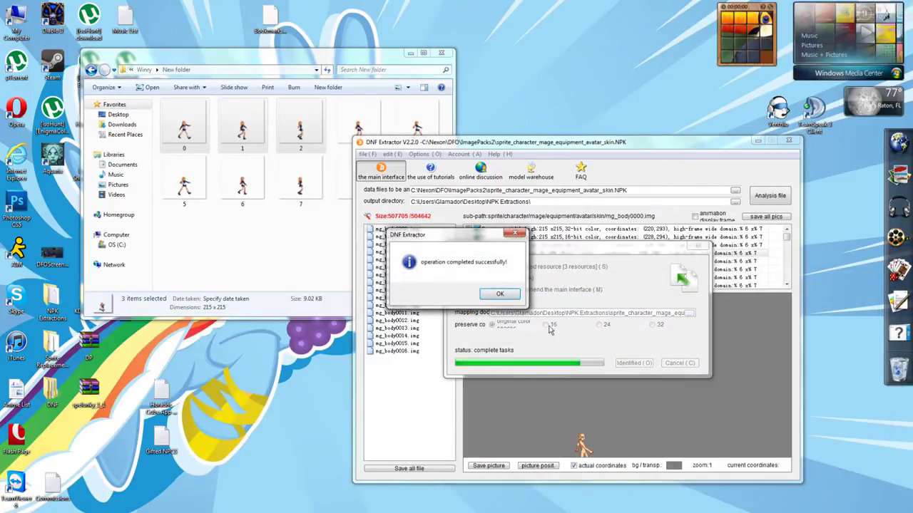
pyautogui.click(502, 293)
# Replace frames 4 and 5 with Winry sprite images 4 and 5
pyautogui.rightClick(497, 265)
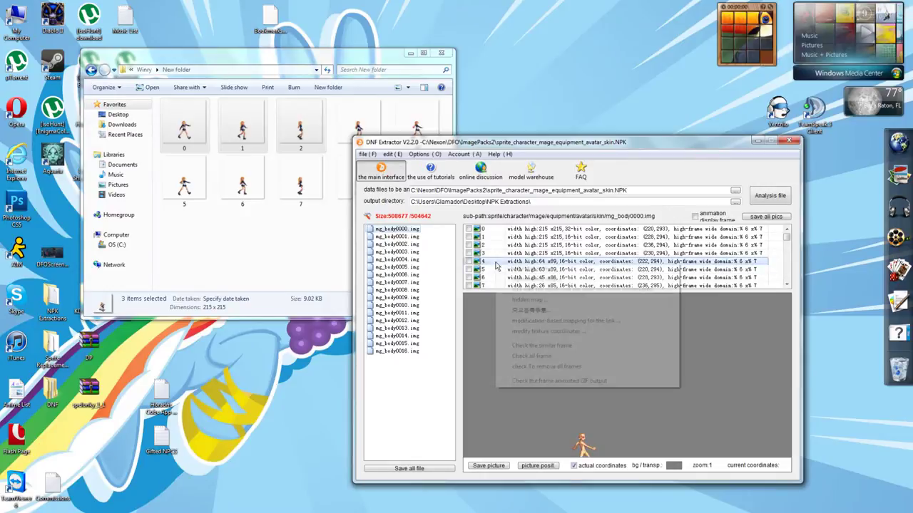
pyautogui.click(528, 284)
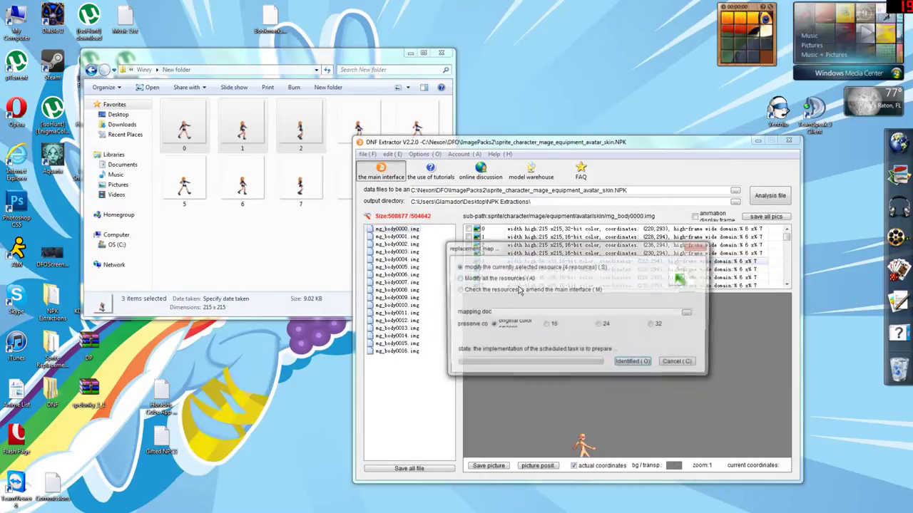
pyautogui.click(689, 314)
pyautogui.doubleClick(763, 326)
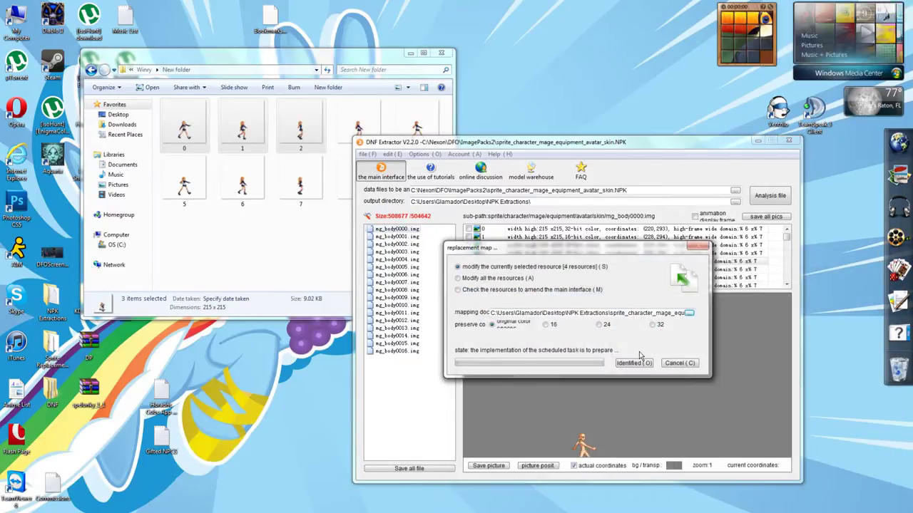
pyautogui.click(634, 363)
pyautogui.click(502, 292)
pyautogui.rightClick(489, 274)
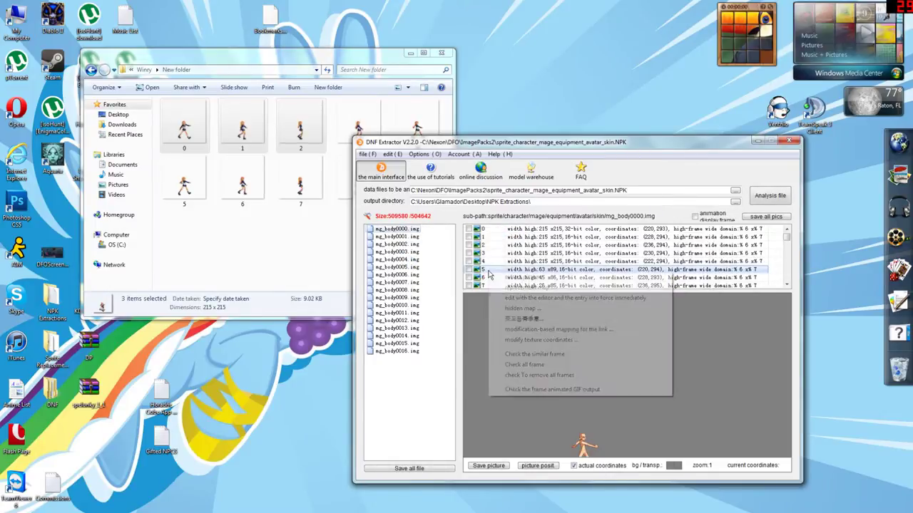
pyautogui.click(524, 319)
pyautogui.click(690, 314)
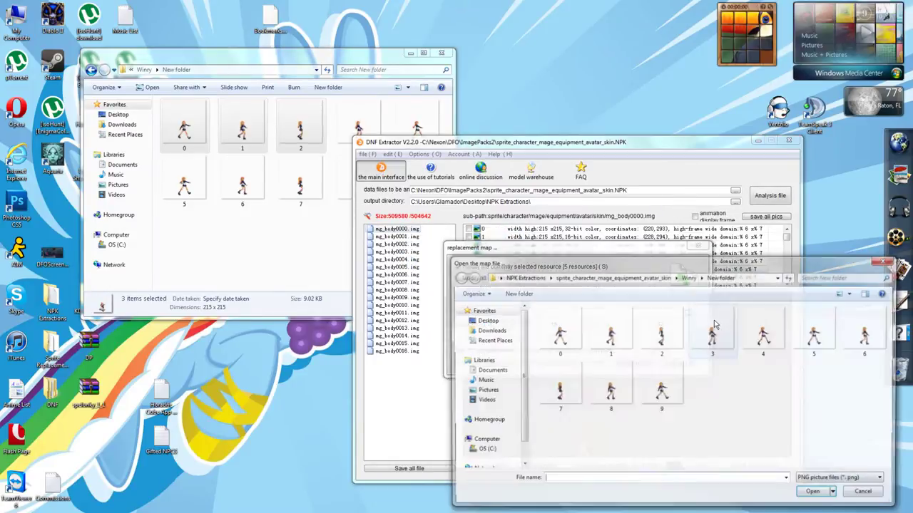
pyautogui.click(810, 334)
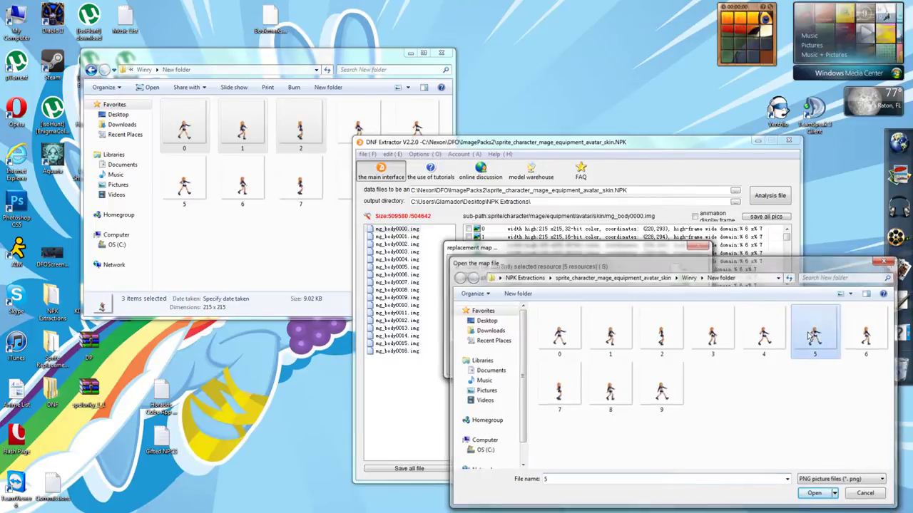
pyautogui.doubleClick(813, 334)
pyautogui.click(632, 364)
pyautogui.click(495, 406)
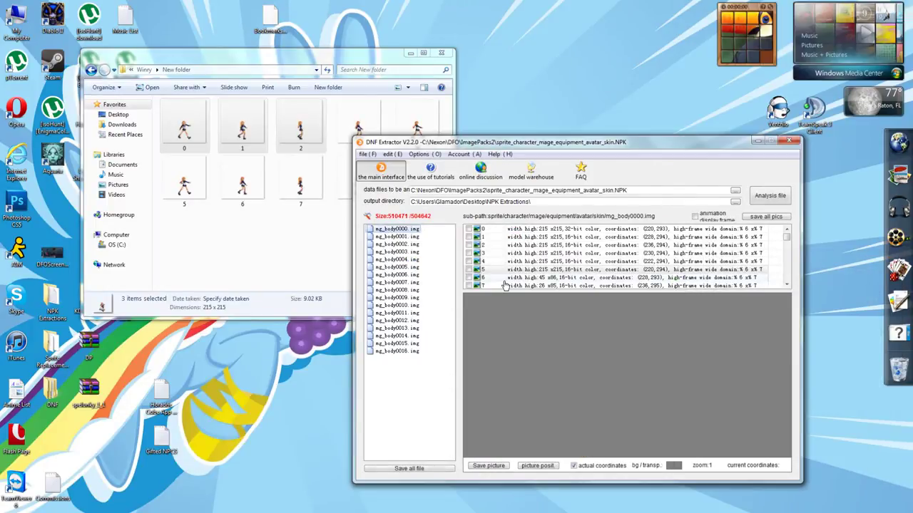
# Replace frames 6 and 7 with Winry sprite images 6 and 7
pyautogui.rightClick(504, 283)
pyautogui.click(528, 319)
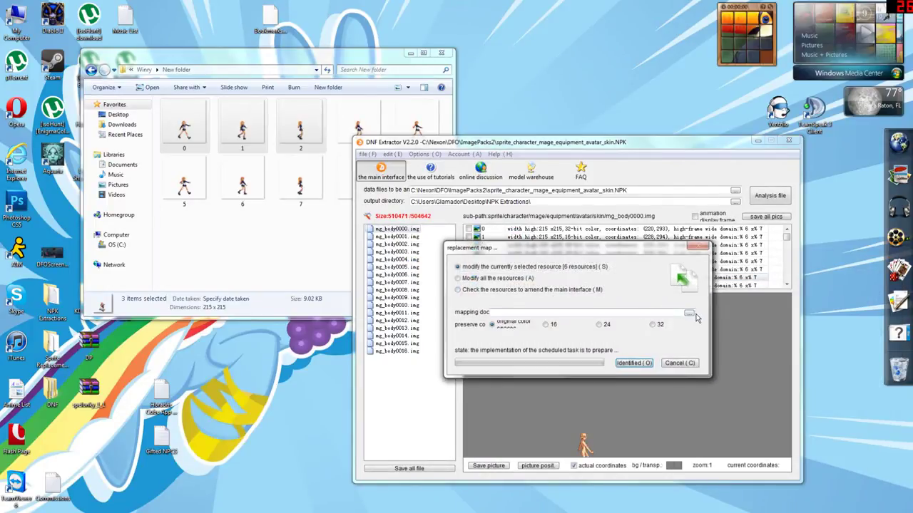
pyautogui.click(689, 313)
pyautogui.click(867, 332)
pyautogui.doubleClick(867, 332)
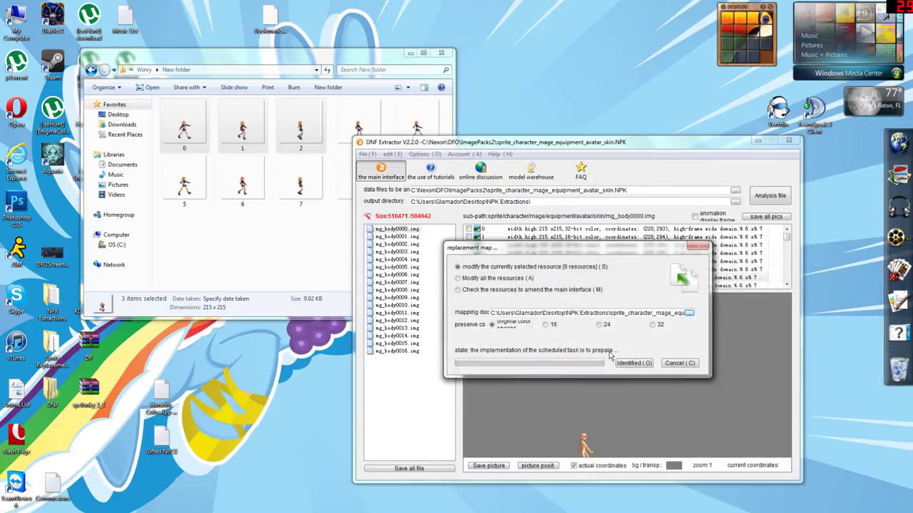
pyautogui.click(633, 363)
pyautogui.click(502, 287)
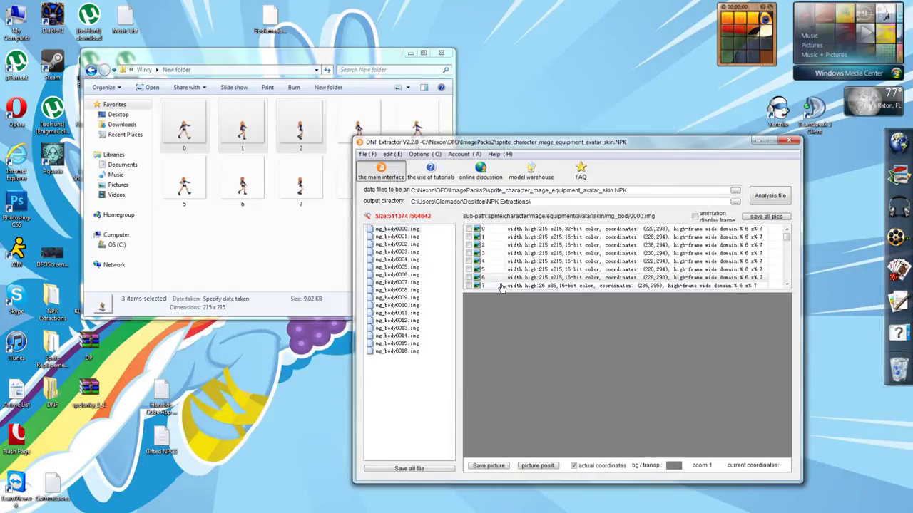
pyautogui.rightClick(501, 288)
pyautogui.click(536, 307)
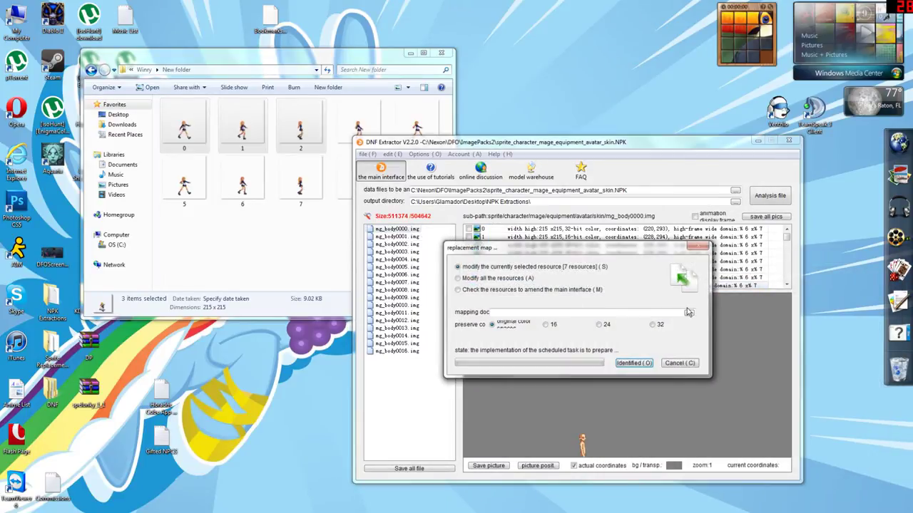
pyautogui.click(689, 313)
pyautogui.click(559, 375)
pyautogui.doubleClick(559, 375)
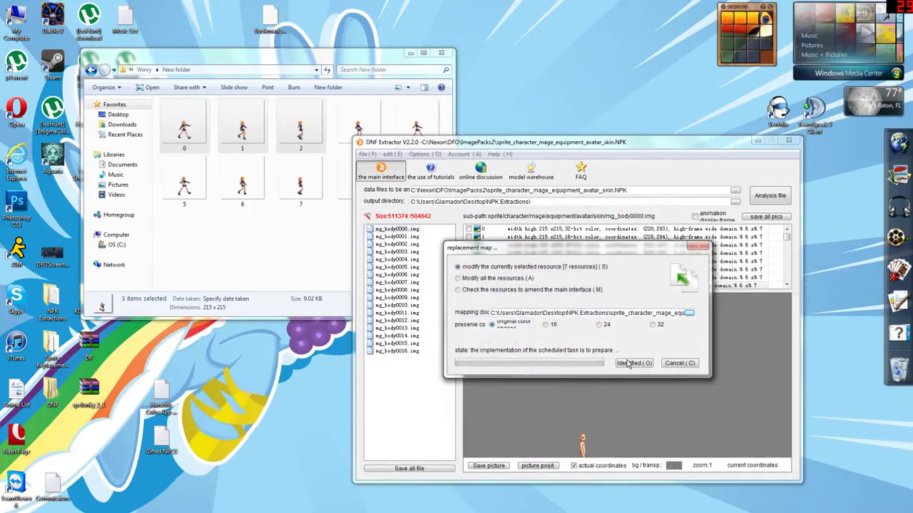
pyautogui.click(627, 363)
pyautogui.click(498, 291)
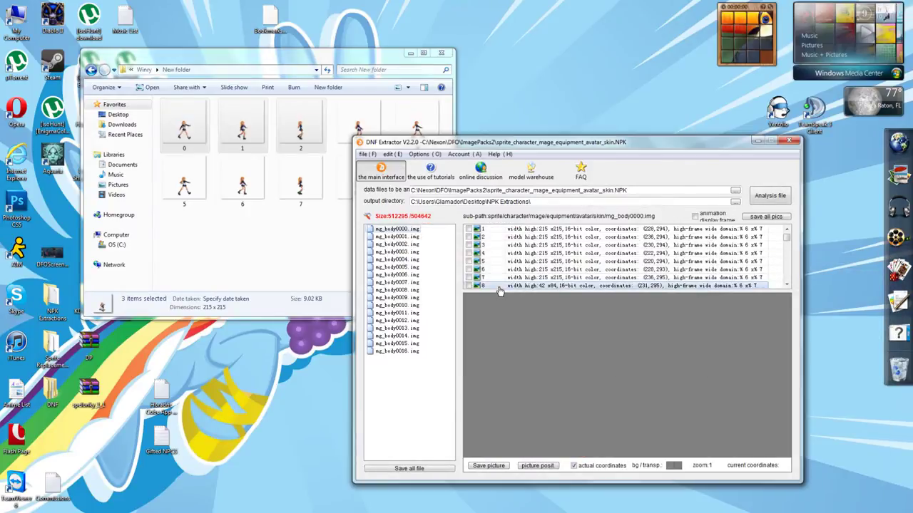
# Replace frames 8 and 9 with Winry sprite images 8 and 9
pyautogui.rightClick(499, 291)
pyautogui.click(537, 307)
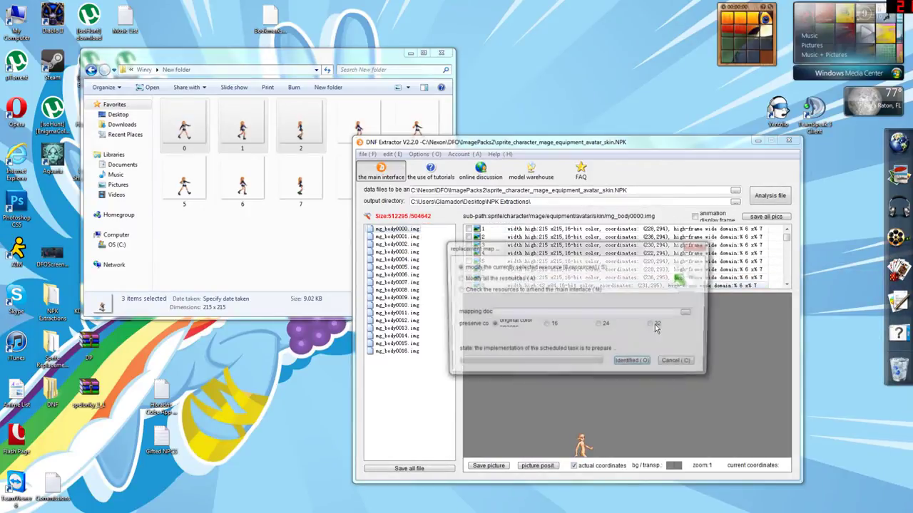
pyautogui.click(689, 314)
pyautogui.click(607, 375)
pyautogui.doubleClick(607, 375)
pyautogui.click(627, 363)
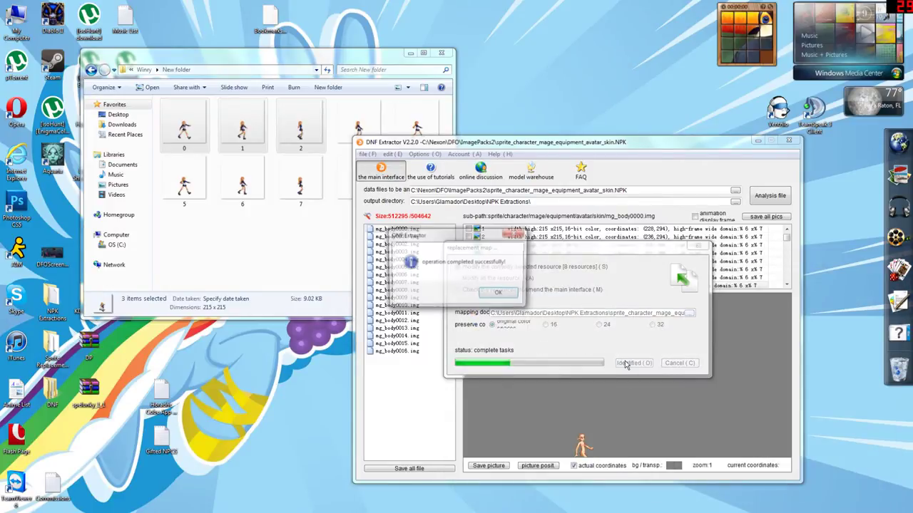
pyautogui.click(498, 291)
pyautogui.rightClick(504, 284)
pyautogui.click(527, 306)
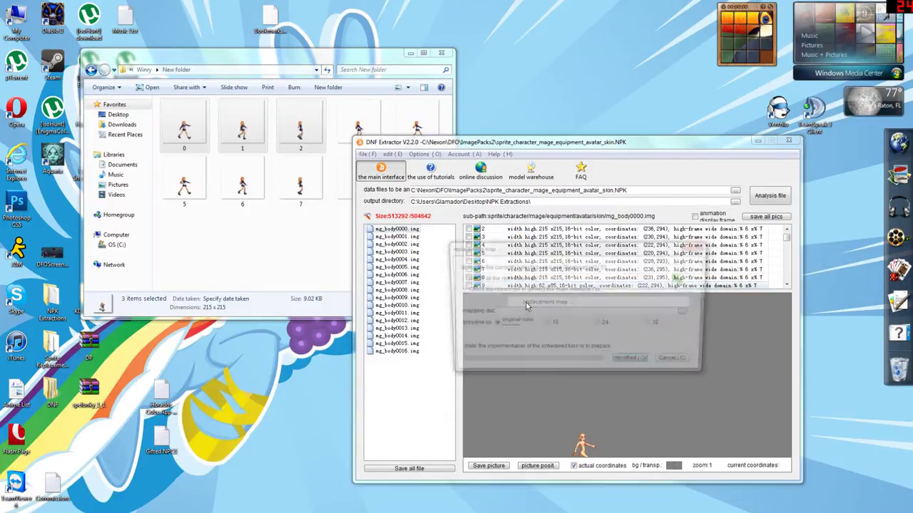
pyautogui.click(688, 314)
pyautogui.doubleClick(622, 383)
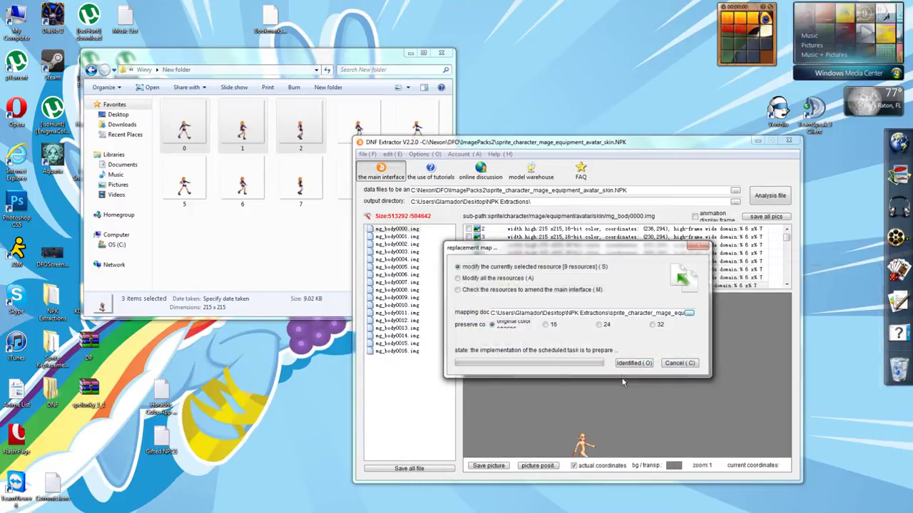
pyautogui.click(634, 363)
pyautogui.click(499, 291)
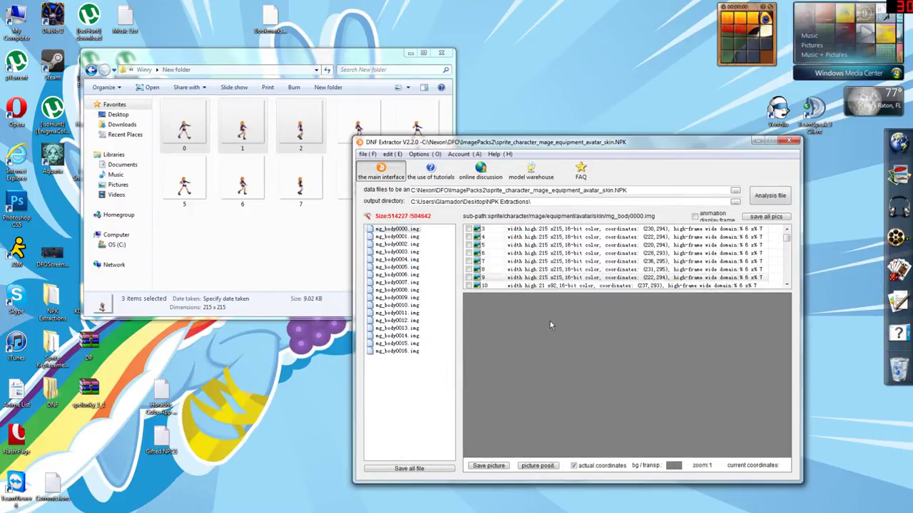
pyautogui.scroll(3, 524, 246)
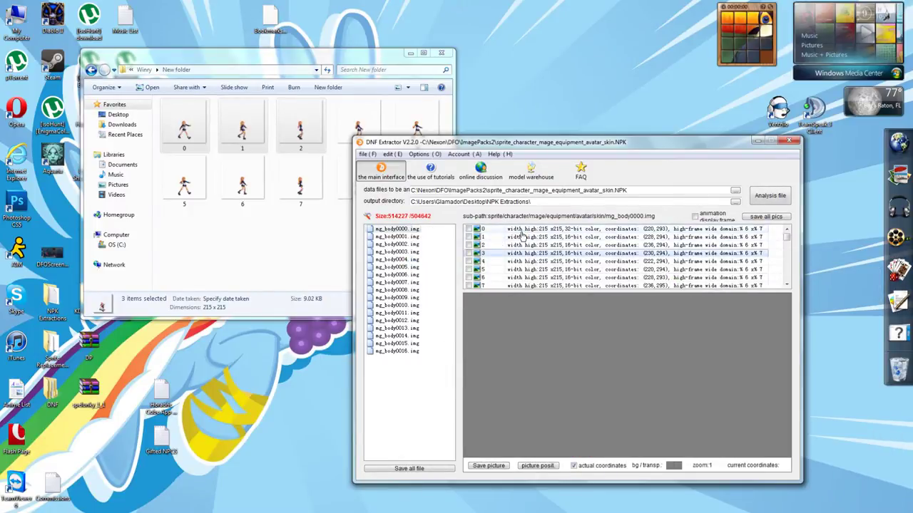
pyautogui.rightClick(523, 237)
pyautogui.click(557, 261)
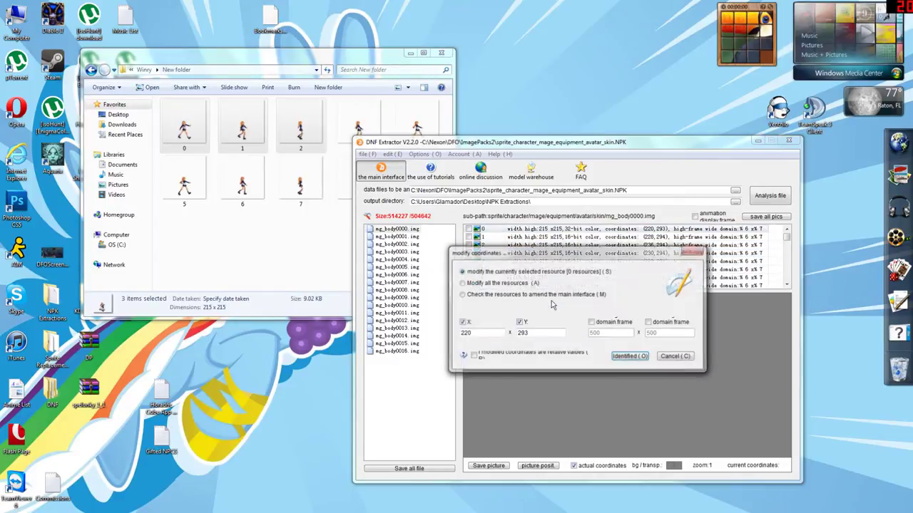
pyautogui.moveTo(477, 328); pyautogui.dragTo(428, 333)
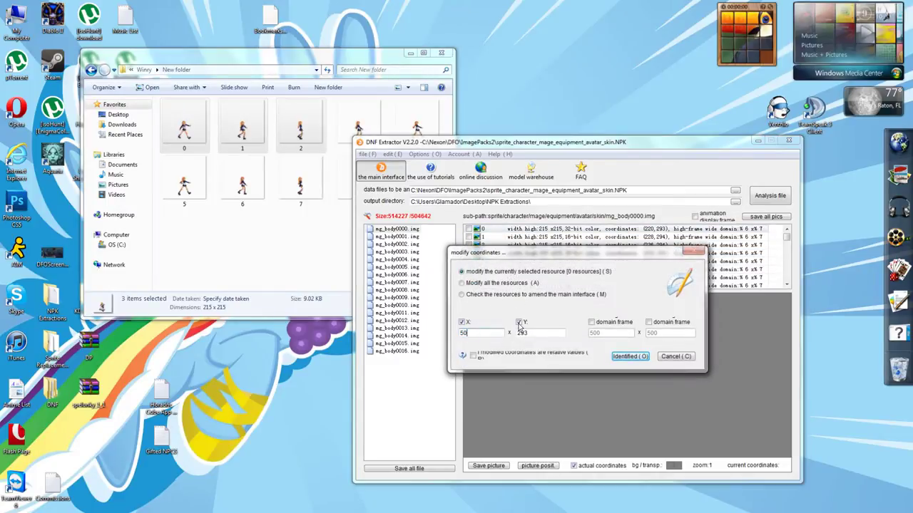
pyautogui.press('Tab')
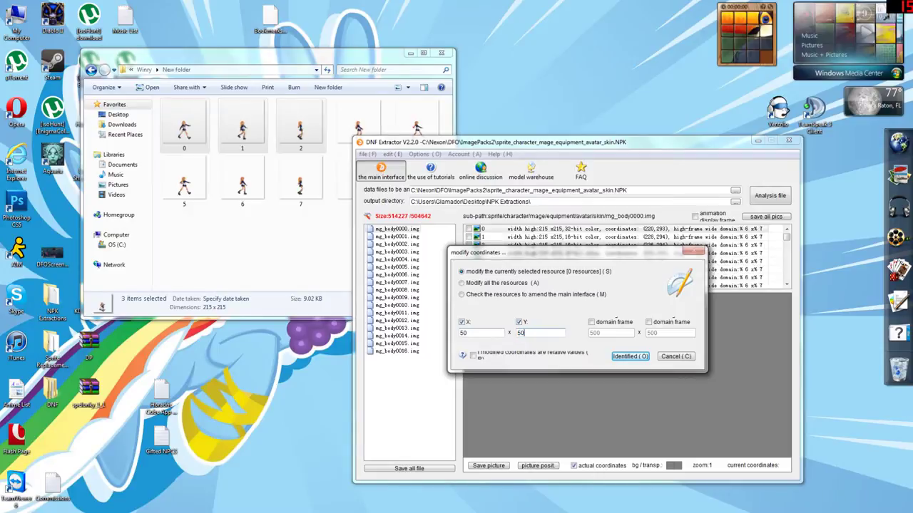
pyautogui.click(489, 283)
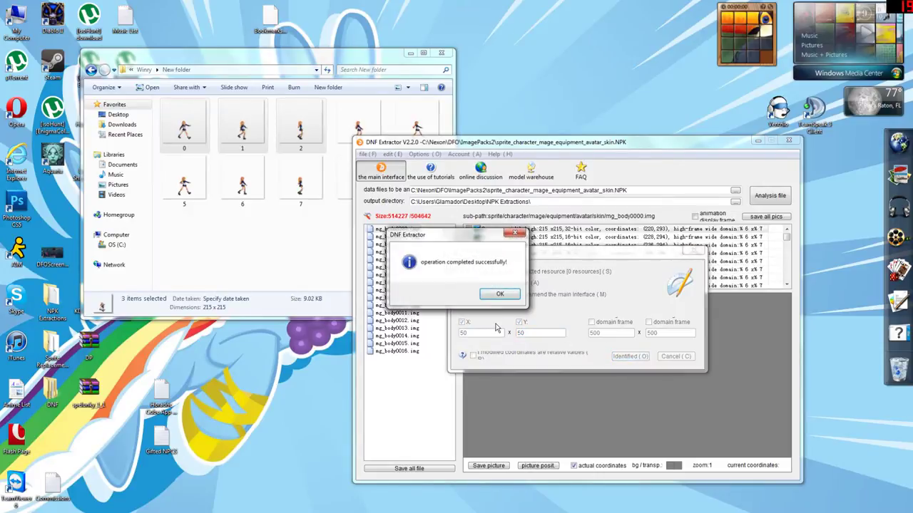
pyautogui.click(500, 294)
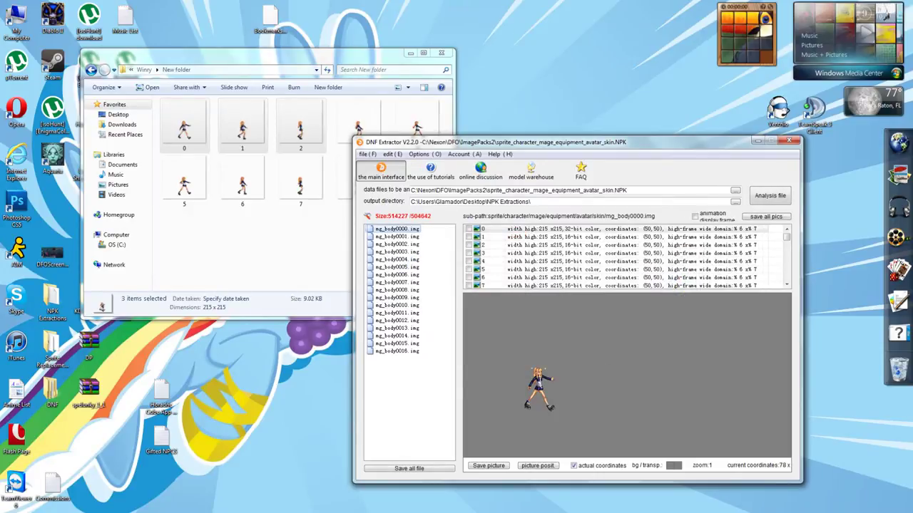
pyautogui.click(504, 230)
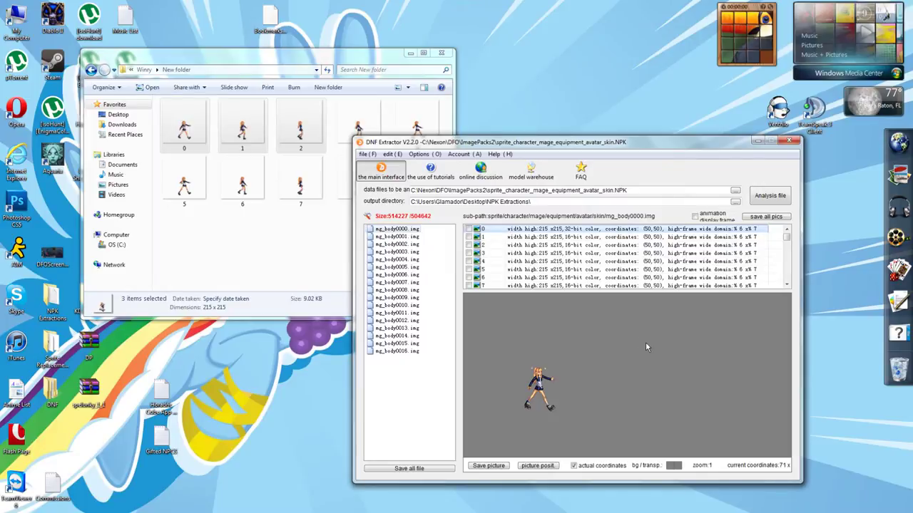
pyautogui.press('Down')
pyautogui.press('Down')
pyautogui.press('Down')
pyautogui.press('Down')
pyautogui.press('Down')
pyautogui.press('Down')
pyautogui.press('Down')
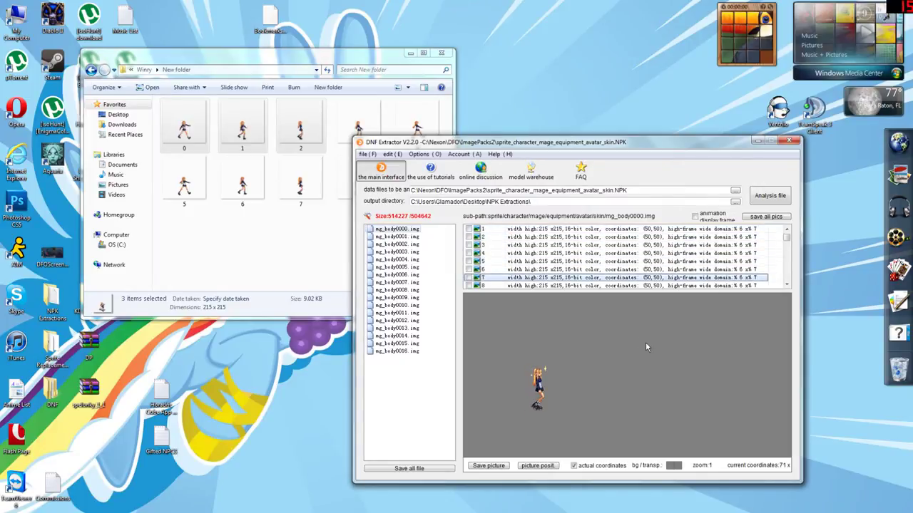
pyautogui.press('Down')
pyautogui.press('Down')
pyautogui.press('Down')
pyautogui.press('Up')
pyautogui.press('Up')
pyautogui.press('Up')
pyautogui.press('Up')
pyautogui.press('Up')
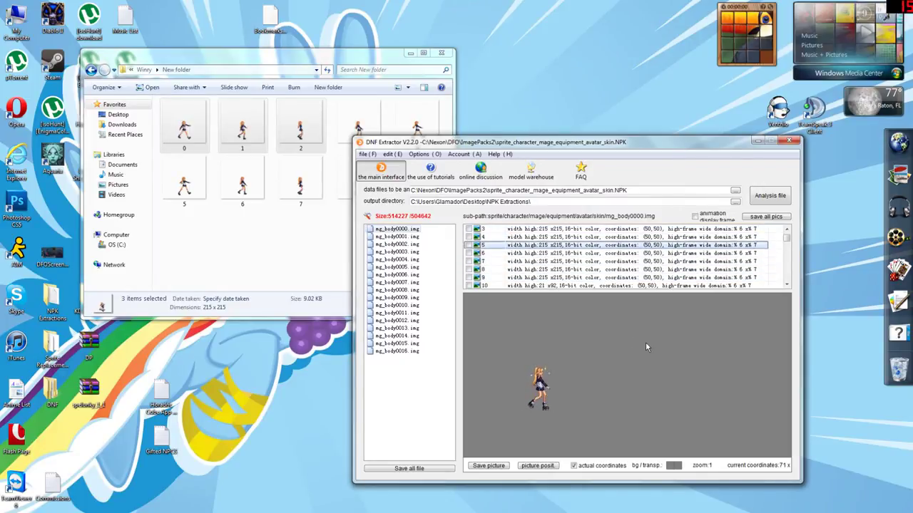
pyautogui.press('Up')
pyautogui.press('Up')
pyautogui.press('Up')
pyautogui.press('Up')
pyautogui.press('Up')
pyautogui.press('Down')
pyautogui.press('Down')
pyautogui.press('Down')
pyautogui.press('Down')
pyautogui.press('Down')
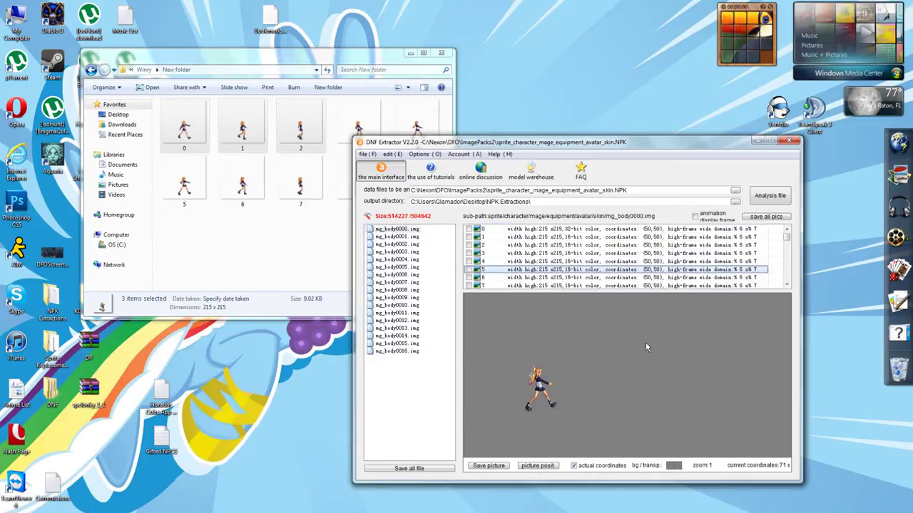
pyautogui.press('Down')
pyautogui.press('Down')
pyautogui.press('Down')
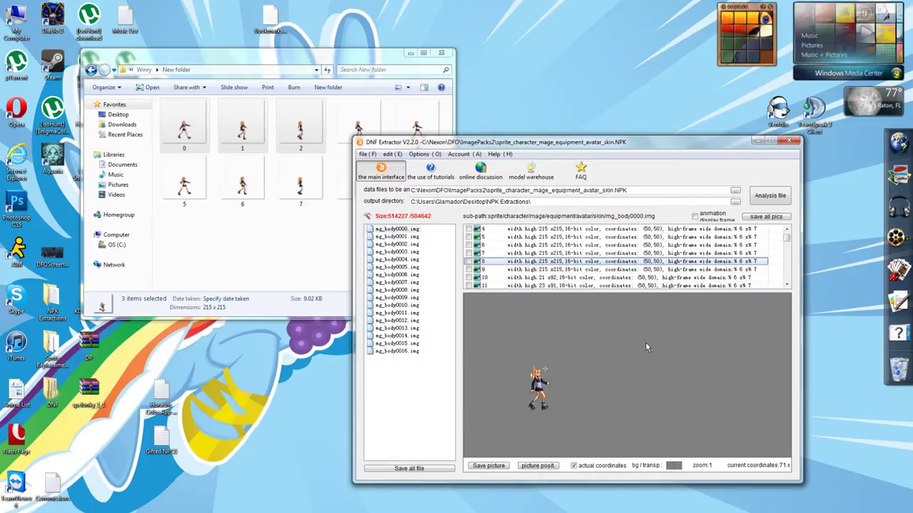
pyautogui.press('Up')
pyautogui.press('Up')
pyautogui.press('Up')
pyautogui.press('Up')
pyautogui.press('Up')
pyautogui.press('Up')
pyautogui.press('Up')
pyautogui.press('Up')
pyautogui.press('Down')
pyautogui.press('Down')
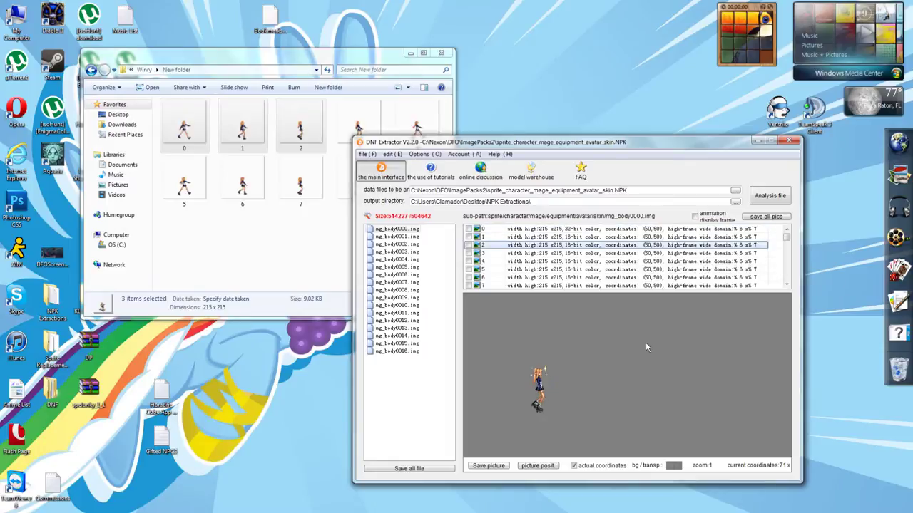
pyautogui.press('Down')
pyautogui.press('Down')
pyautogui.press('Down')
pyautogui.press('Down')
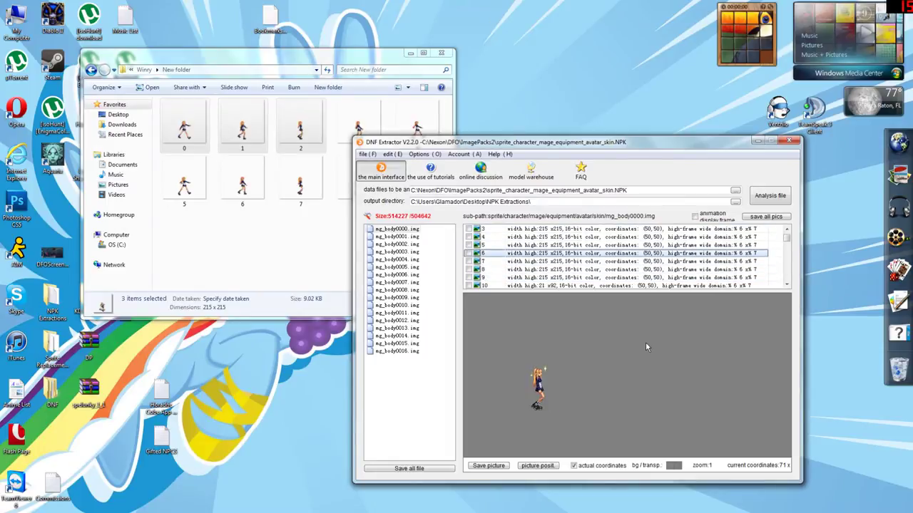
pyautogui.press('Up')
pyautogui.press('Up')
pyautogui.press('Up')
pyautogui.press('Up')
pyautogui.press('Up')
pyautogui.press('Up')
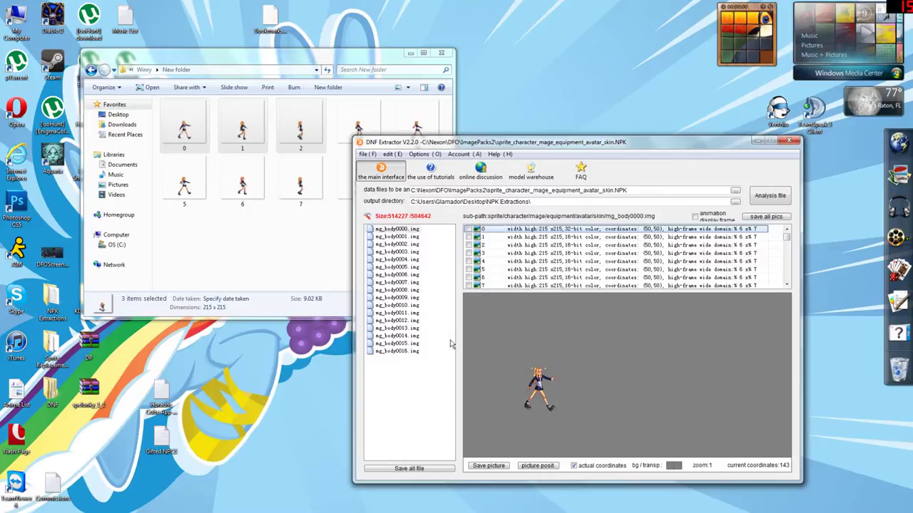
pyautogui.click(304, 241)
# Go up to the Winry folder and scroll through its exported Layer sprite images
pyautogui.click(143, 70)
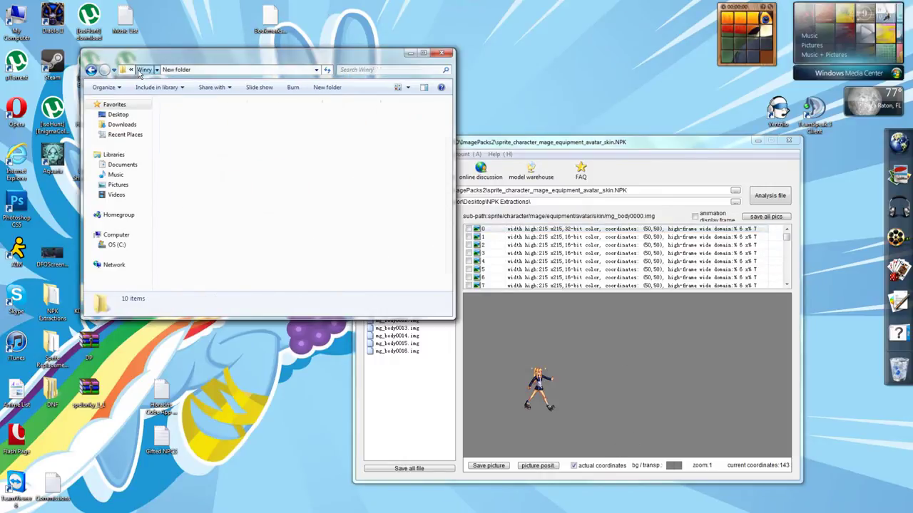
pyautogui.scroll(-15, 290, 206)
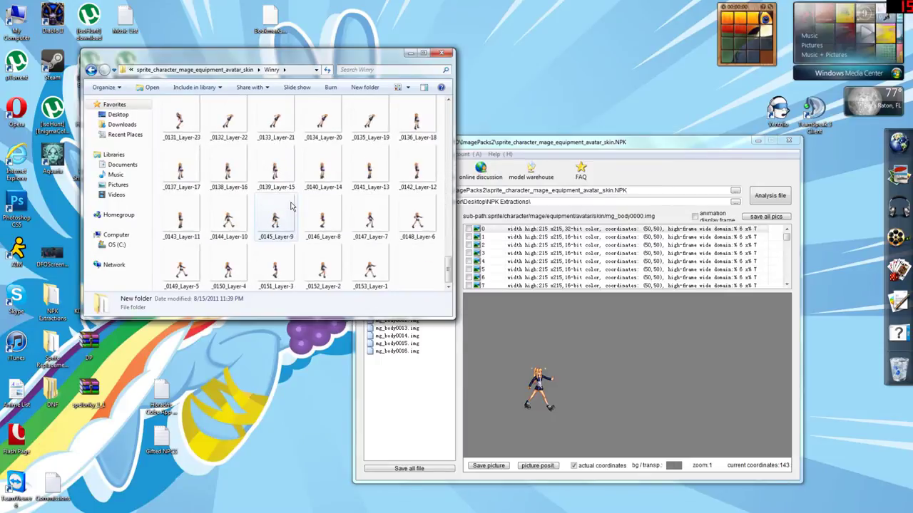
pyautogui.scroll(7, 321, 235)
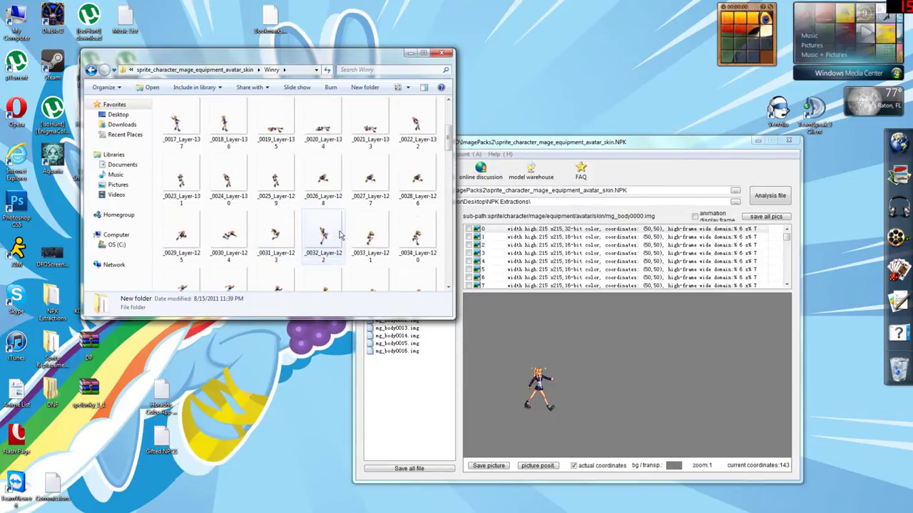
pyautogui.scroll(3, 340, 236)
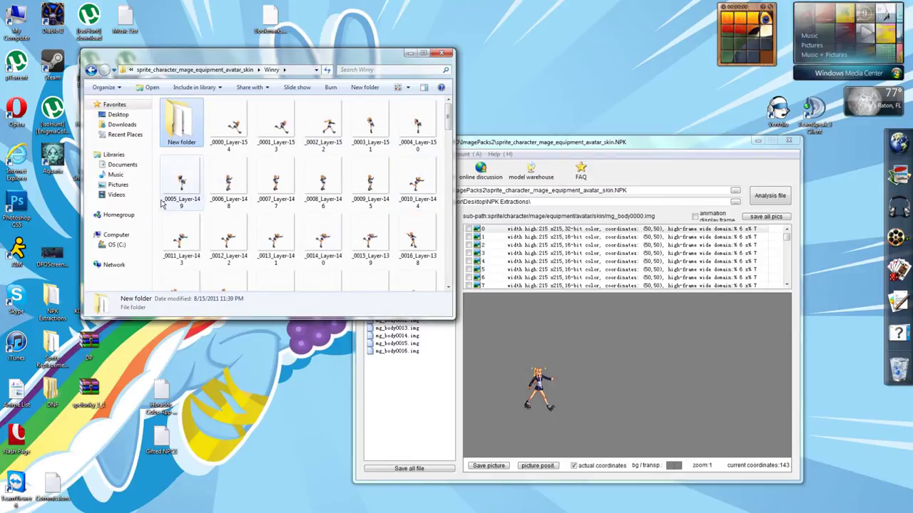
pyautogui.scroll(-1, 214, 264)
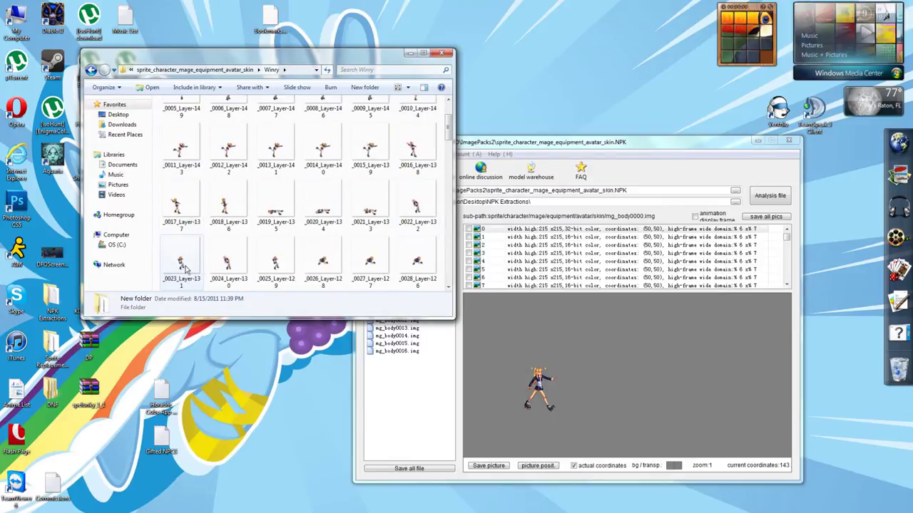
pyautogui.scroll(1, 241, 270)
pyautogui.scroll(-1, 318, 209)
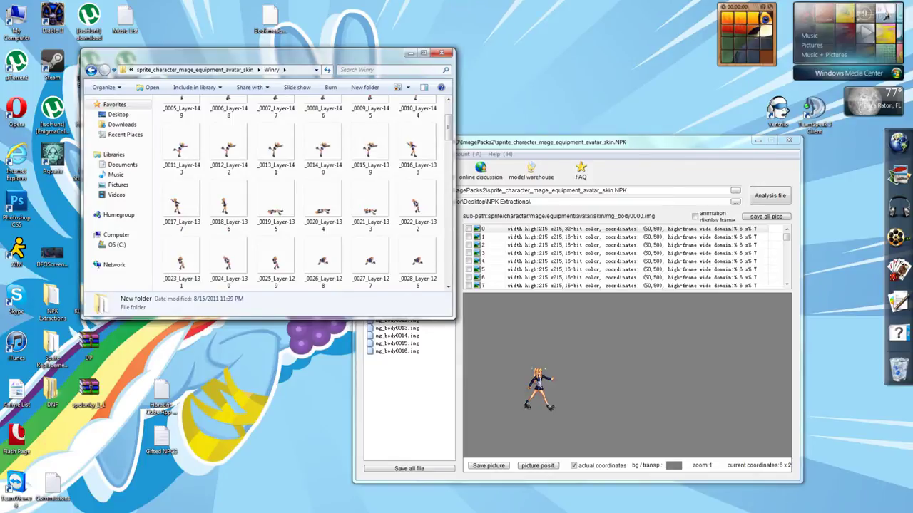
pyautogui.click(651, 148)
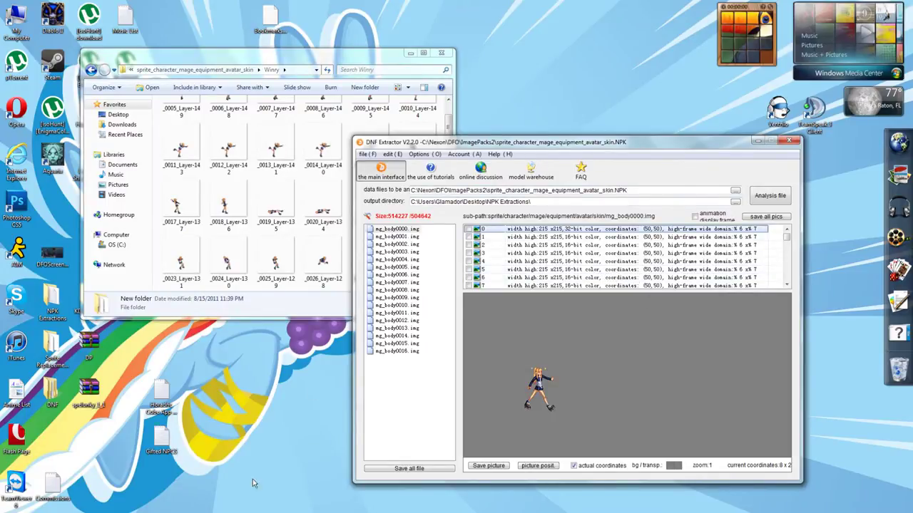
# Relaunch Photoshop CS5 and bring sprite files 0, 1 and 2 from the Winry New folder into it
pyautogui.doubleClick(15, 207)
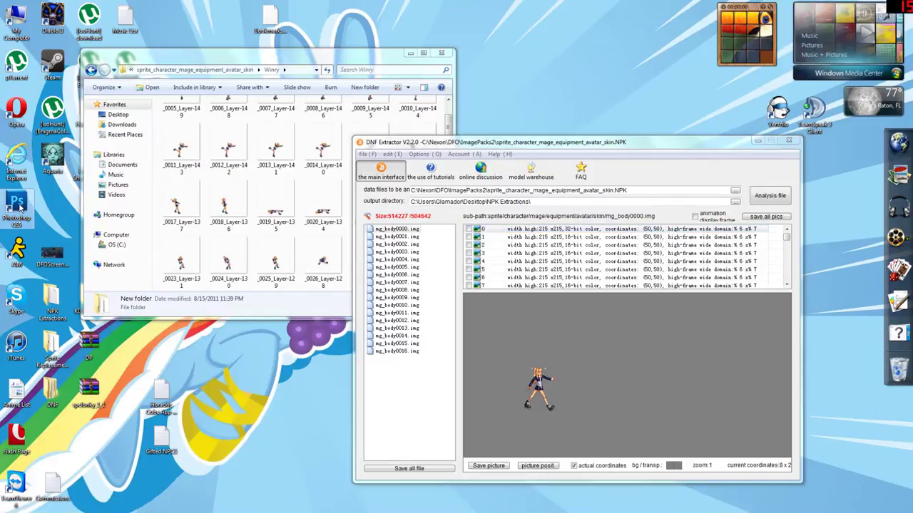
pyautogui.click(181, 111)
pyautogui.scroll(2, 179, 125)
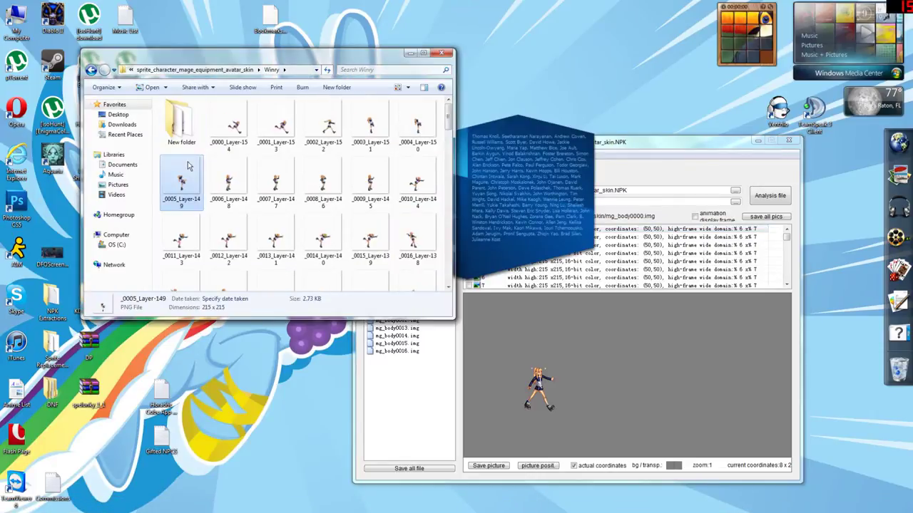
pyautogui.doubleClick(178, 125)
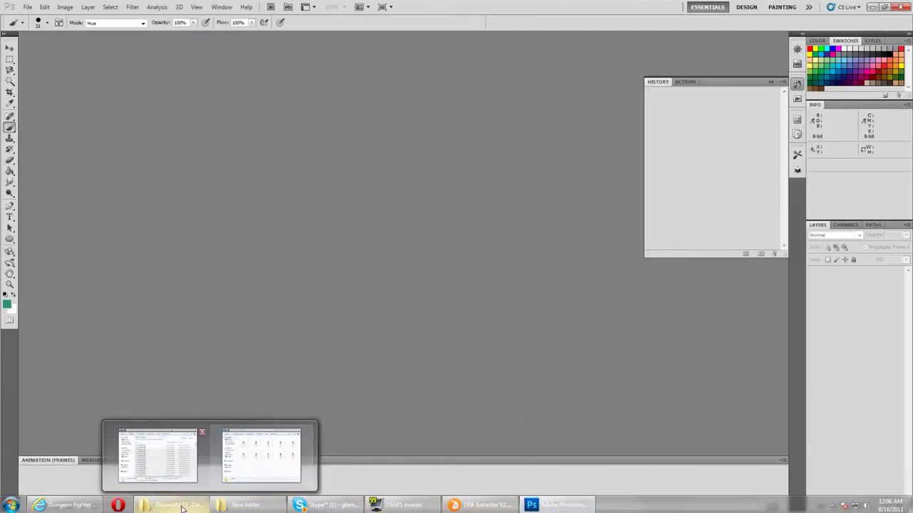
pyautogui.click(157, 445)
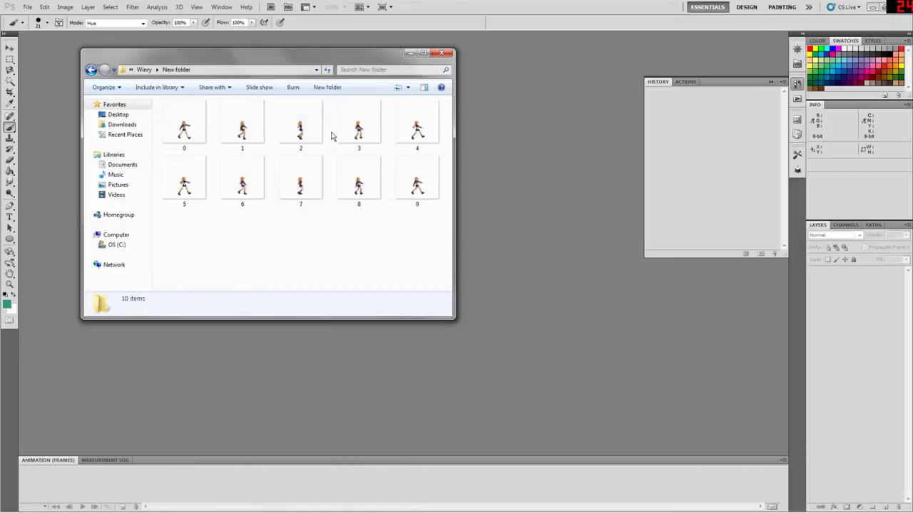
pyautogui.moveTo(332, 135); pyautogui.dragTo(184, 125)
pyautogui.click(283, 351)
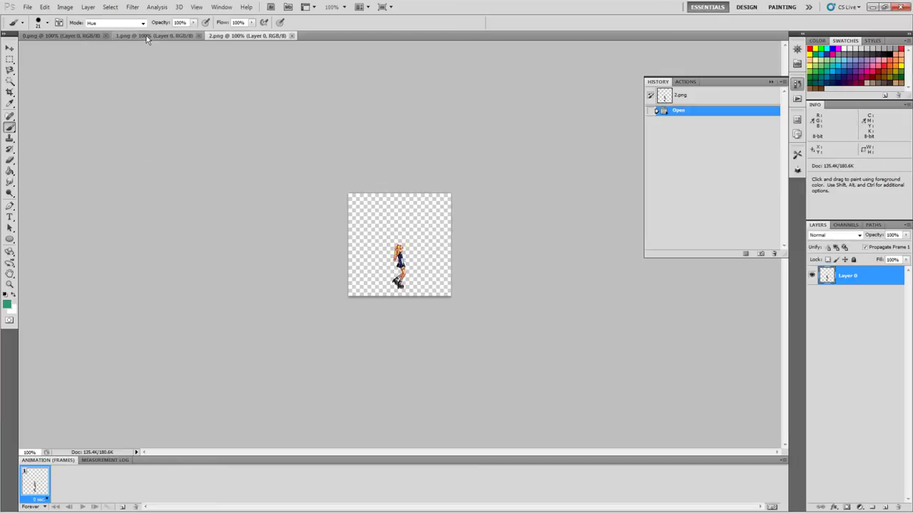
# With the Move tool, nudge the 1.png figure up and the 2.png figure into a new position
pyautogui.press('v')
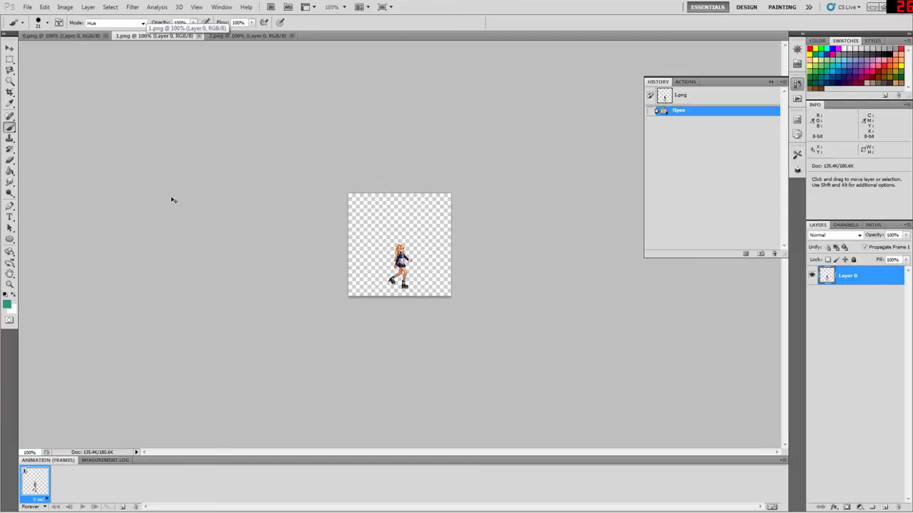
pyautogui.press('Up')
pyautogui.press('Up')
pyautogui.press('Up')
pyautogui.press('Up')
pyautogui.press('Up')
pyautogui.press('Up')
pyautogui.press('Up')
pyautogui.press('Up')
pyautogui.press('Up')
pyautogui.press('Up')
pyautogui.press('Up')
pyautogui.press('Up')
pyautogui.press('Up')
pyautogui.press('Up')
pyautogui.press('Up')
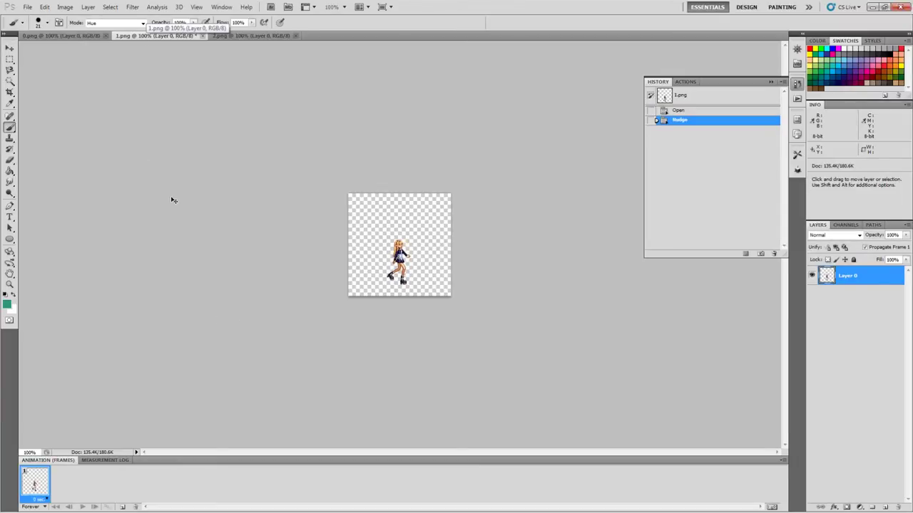
pyautogui.press('Up')
pyautogui.press('Up')
pyautogui.press('Up')
pyautogui.press('Up')
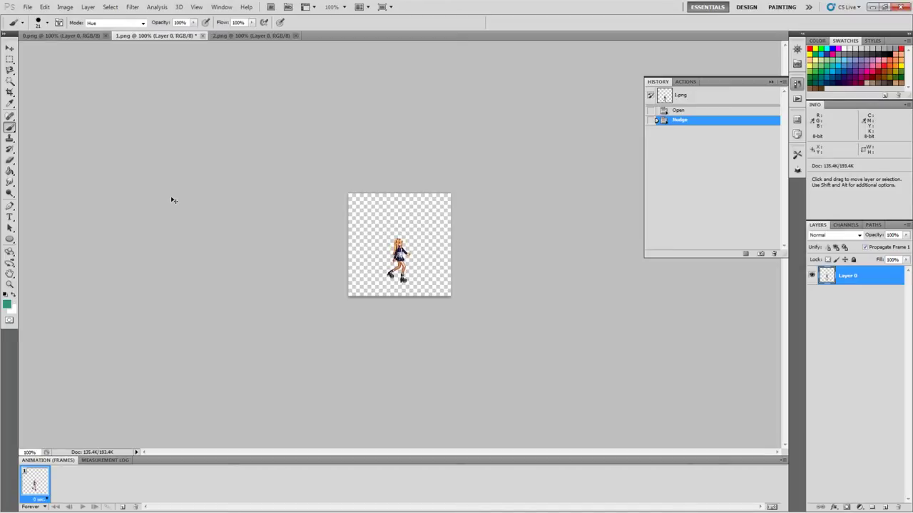
pyautogui.click(226, 36)
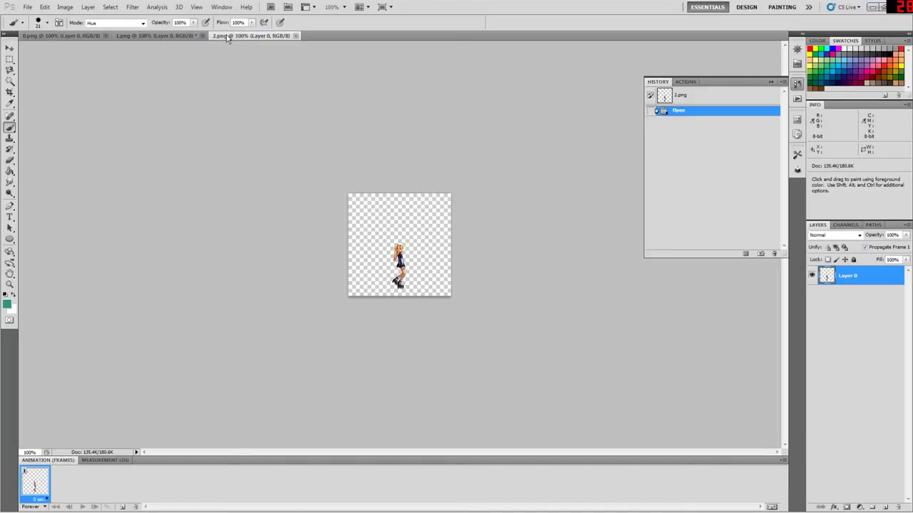
pyautogui.press('Up')
pyautogui.press('Up')
pyautogui.press('Up')
pyautogui.press('Up')
pyautogui.press('Up')
pyautogui.press('Up')
pyautogui.press('Up')
pyautogui.press('Up')
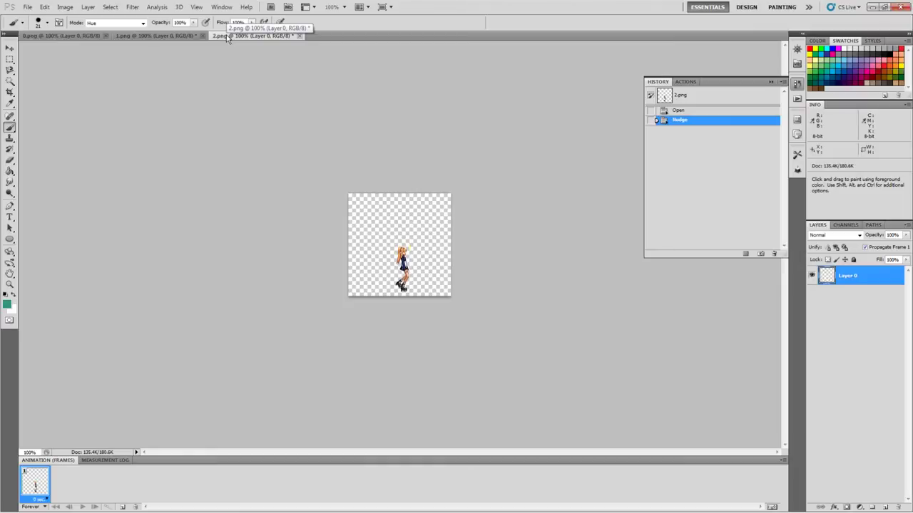
pyautogui.press('Up')
pyautogui.press('Up')
pyautogui.press('Up')
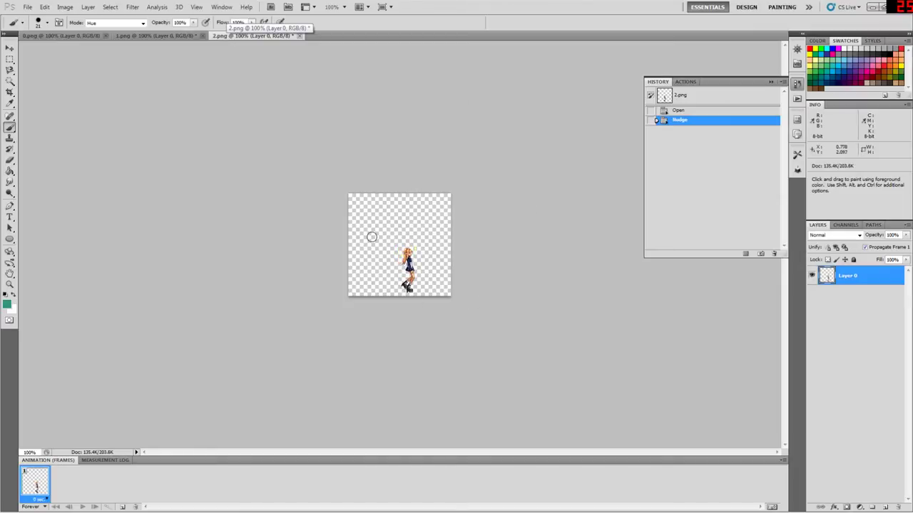
# Flip between the 0.png, 1.png and 2.png documents to compare sprite positions, ending on 2.png
pyautogui.click(122, 35)
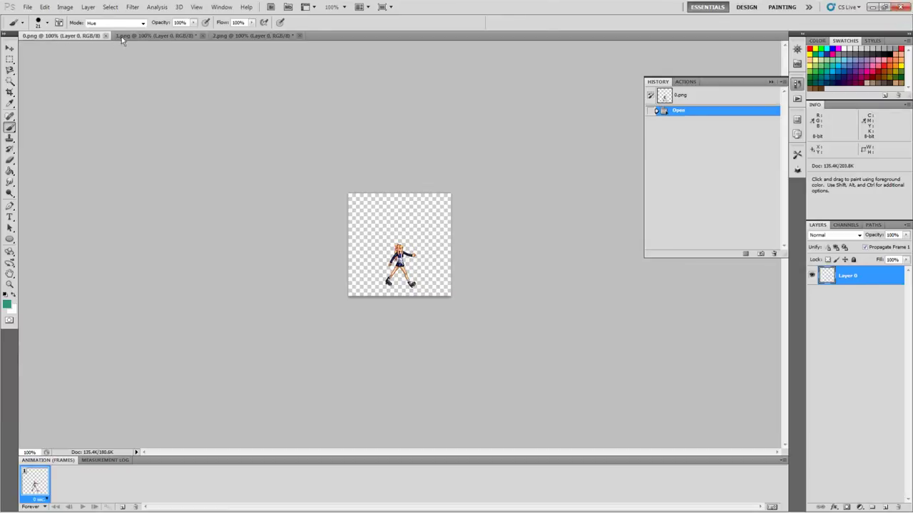
pyautogui.click(235, 35)
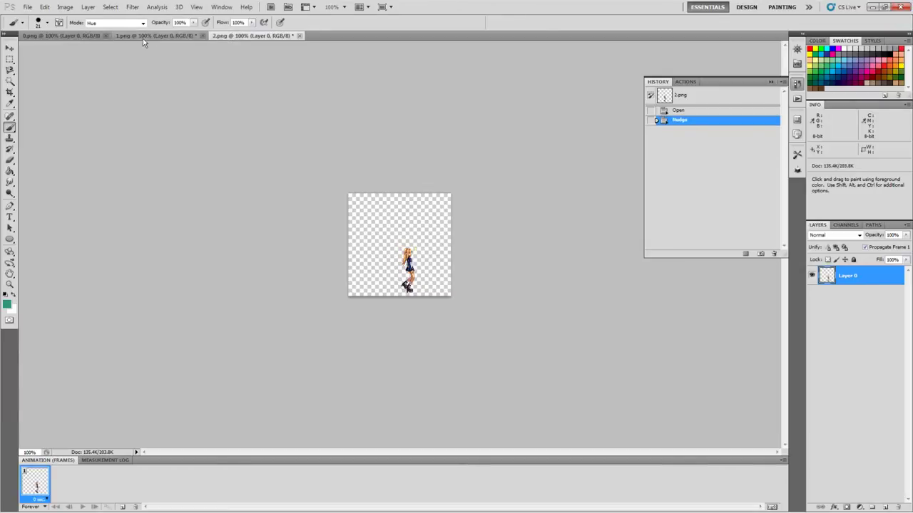
pyautogui.click(38, 37)
pyautogui.click(209, 36)
pyautogui.click(214, 36)
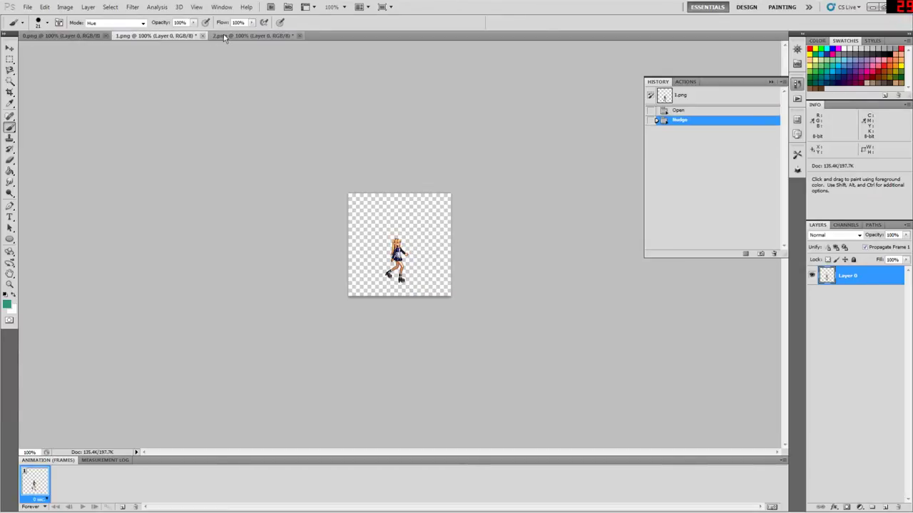
pyautogui.click(60, 36)
pyautogui.click(153, 36)
pyautogui.click(61, 35)
pyautogui.click(171, 37)
pyautogui.click(216, 36)
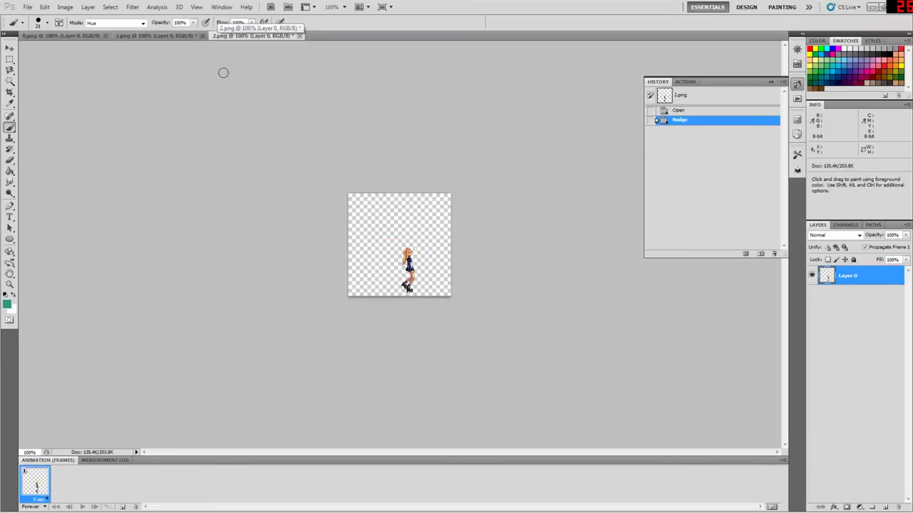
pyautogui.moveTo(442, 510)
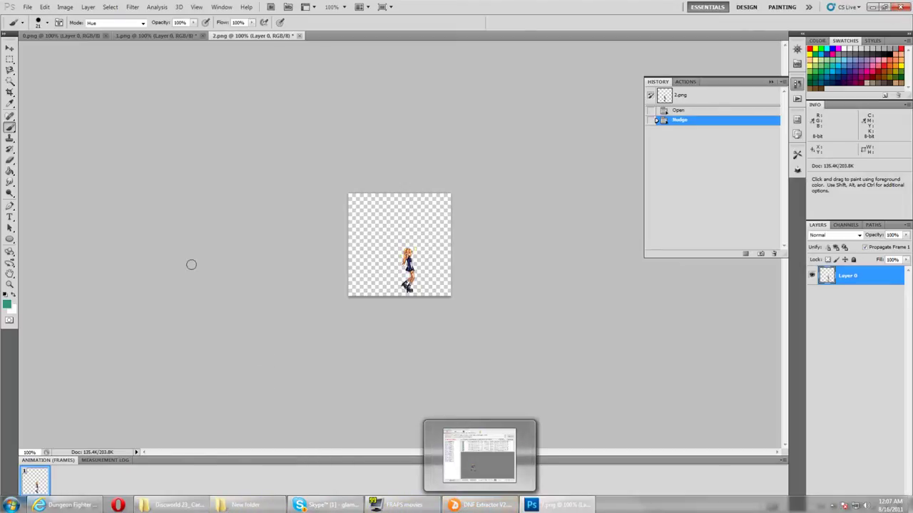
pyautogui.click(129, 41)
pyautogui.click(62, 37)
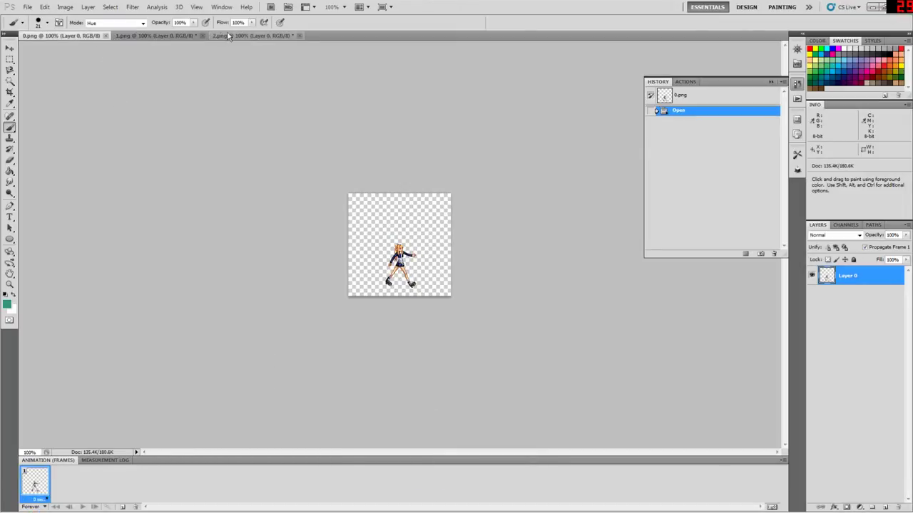
pyautogui.click(214, 38)
# Compare 0.png with 1.png, ending on the 0.png document
pyautogui.click(62, 36)
pyautogui.click(153, 35)
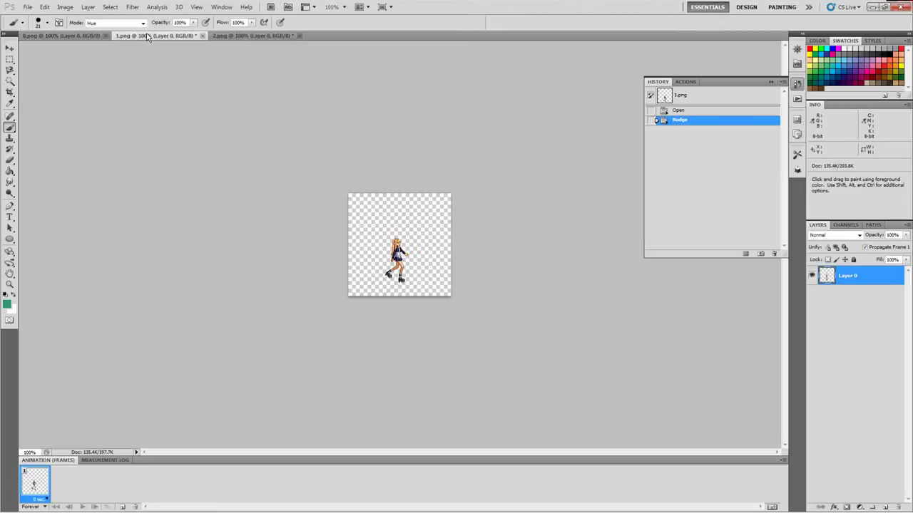
pyautogui.click(57, 37)
# In DNF Extractor, set the mg_body0000.img frame texture coordinates to (50, 50), then return to Photoshop
pyautogui.click(482, 506)
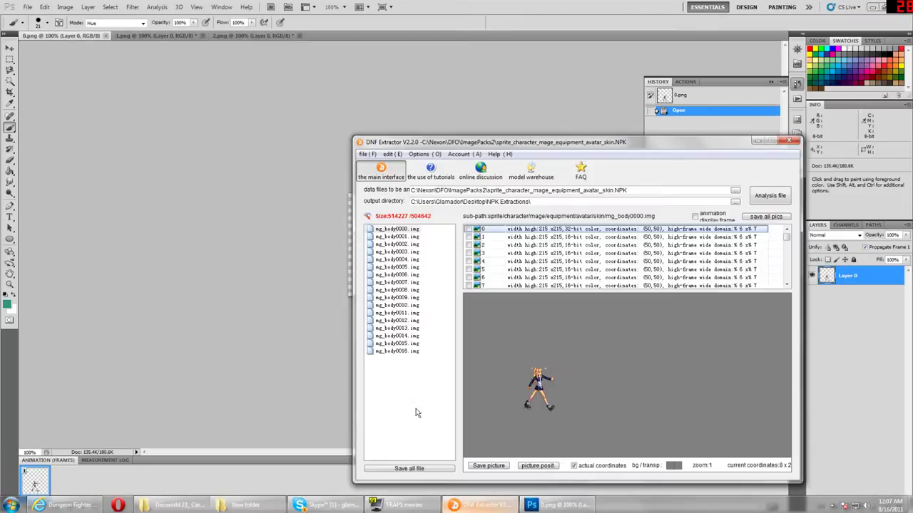
pyautogui.rightClick(526, 236)
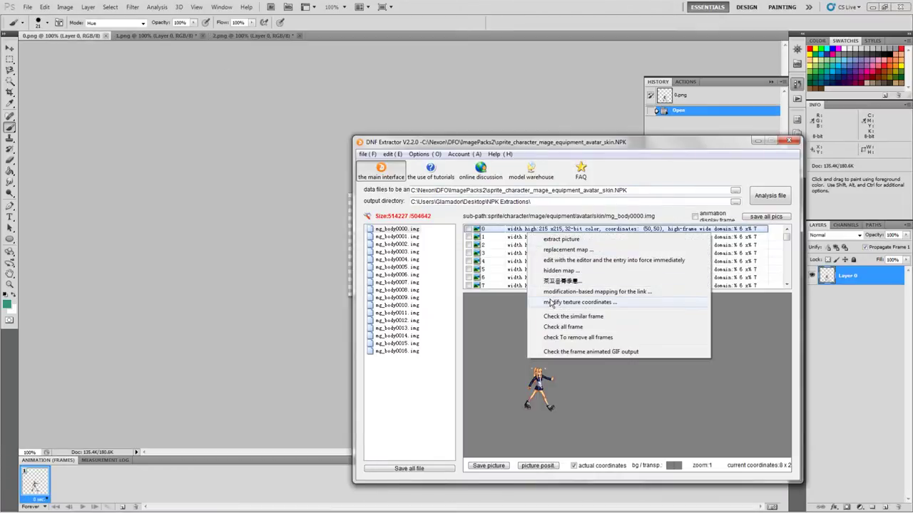
pyautogui.click(540, 319)
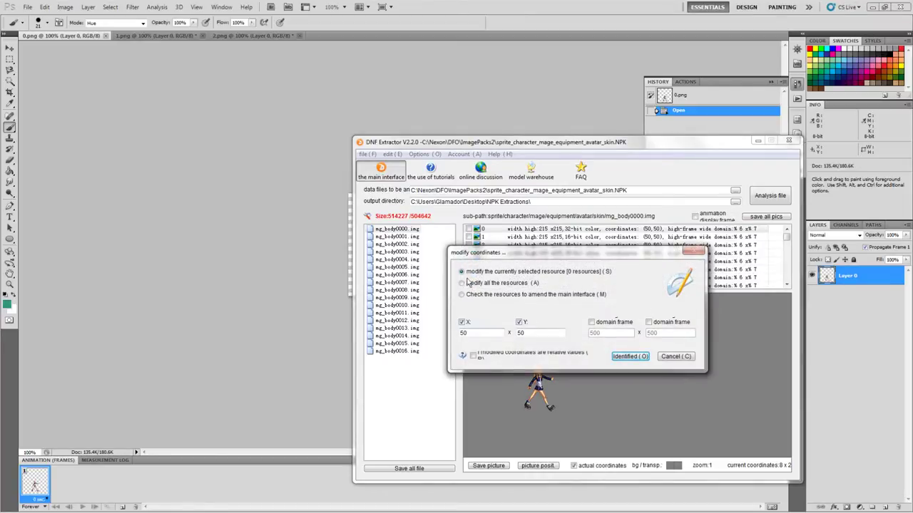
pyautogui.click(668, 357)
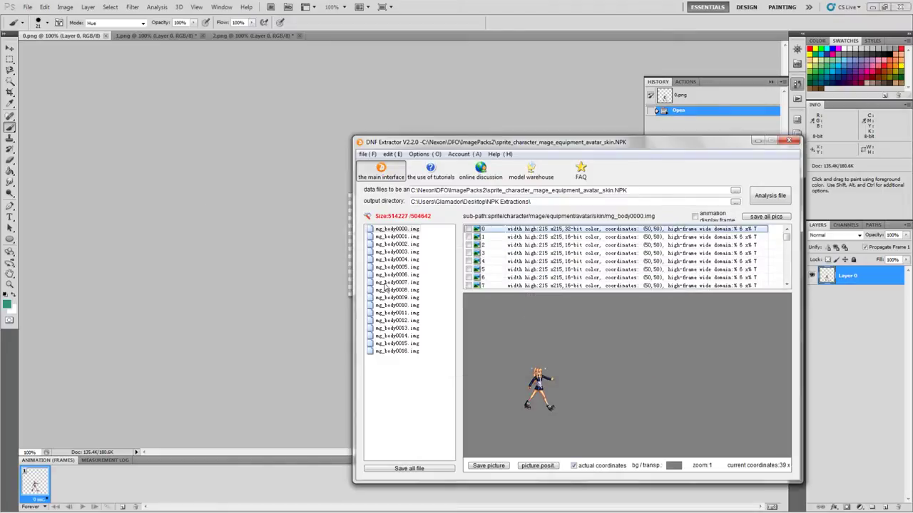
pyautogui.click(158, 165)
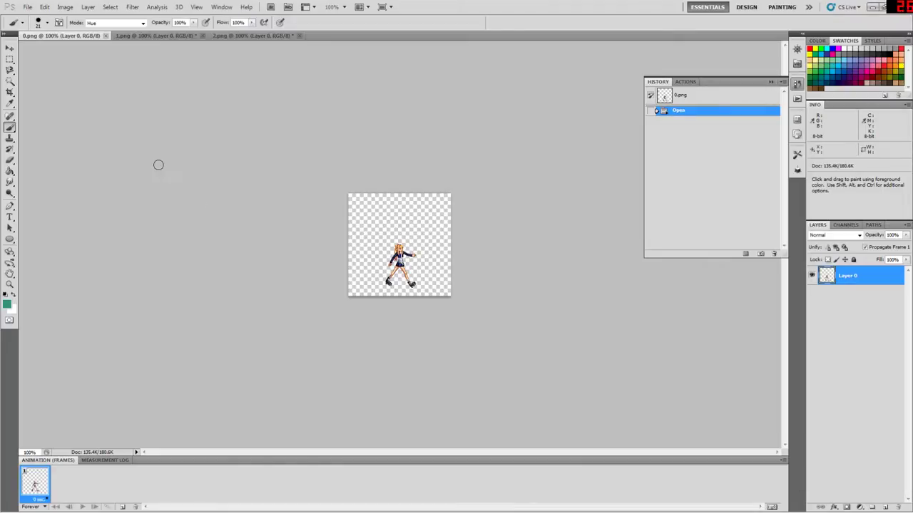
# After viewing 1.png and 2.png, nudge the 1.png sprite left four times until it leaves the canvas
pyautogui.click(147, 34)
pyautogui.click(225, 35)
pyautogui.click(161, 37)
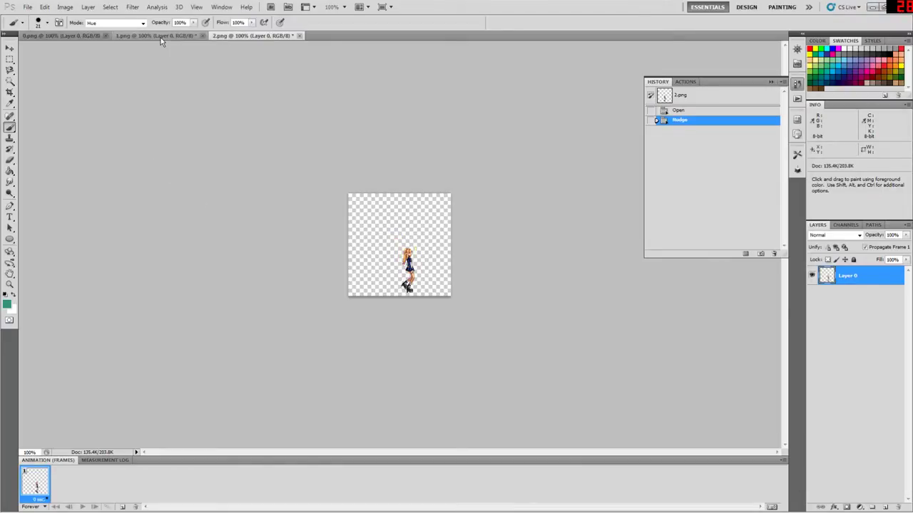
pyautogui.press('Left')
pyautogui.press('Left')
pyautogui.press('Left')
pyautogui.press('Left')
pyautogui.press('Left')
pyautogui.press('Left')
pyautogui.press('Left')
pyautogui.press('Left')
pyautogui.press('Left')
pyautogui.press('Left')
pyautogui.press('Left')
pyautogui.press('Left')
pyautogui.press('Left')
pyautogui.press('Left')
pyautogui.press('Left')
pyautogui.press('Left')
pyautogui.press('Left')
pyautogui.press('Left')
pyautogui.press('Left')
pyautogui.press('Left')
pyautogui.press('Left')
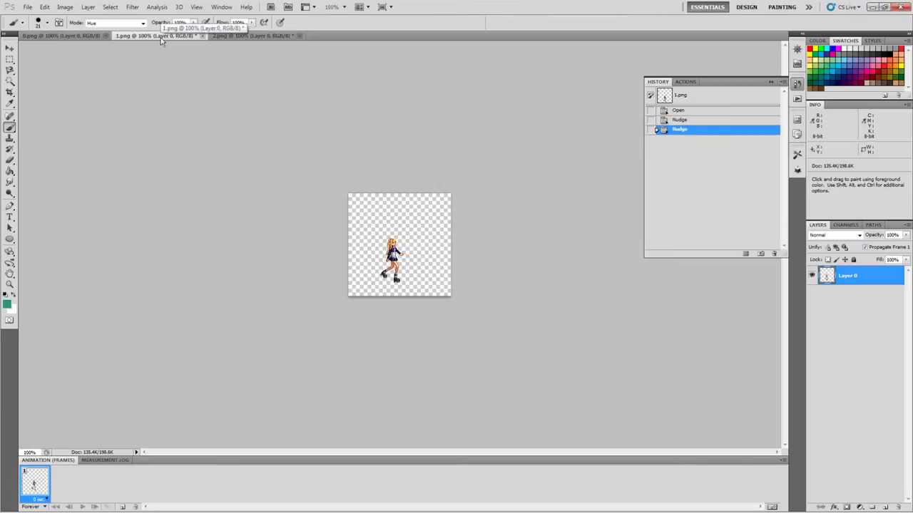
pyautogui.press('Left')
pyautogui.press('Left')
pyautogui.press('Left')
pyautogui.press('Left')
pyautogui.press('Left')
pyautogui.press('Left')
pyautogui.press('Left')
pyautogui.press('Left')
pyautogui.press('Left')
pyautogui.press('Left')
pyautogui.press('Left')
pyautogui.press('Left')
pyautogui.press('Left')
pyautogui.press('Left')
pyautogui.press('Left')
pyautogui.press('Left')
pyautogui.press('Left')
pyautogui.press('Left')
pyautogui.press('Left')
pyautogui.press('Left')
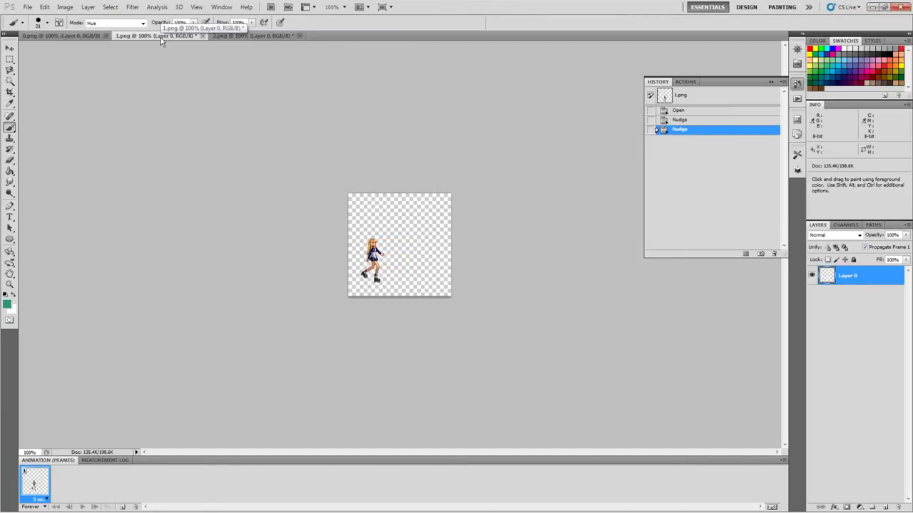
pyautogui.press('Left')
pyautogui.press('Left')
pyautogui.press('Left')
pyautogui.press('Left')
pyautogui.press('Left')
pyautogui.press('Left')
pyautogui.press('Left')
pyautogui.press('Left')
pyautogui.press('Left')
pyautogui.press('Left')
pyautogui.press('Left')
pyautogui.press('Left')
pyautogui.press('Left')
pyautogui.press('Left')
pyautogui.press('Left')
pyautogui.press('Left')
pyautogui.press('Left')
pyautogui.press('Left')
pyautogui.press('Left')
pyautogui.press('Left')
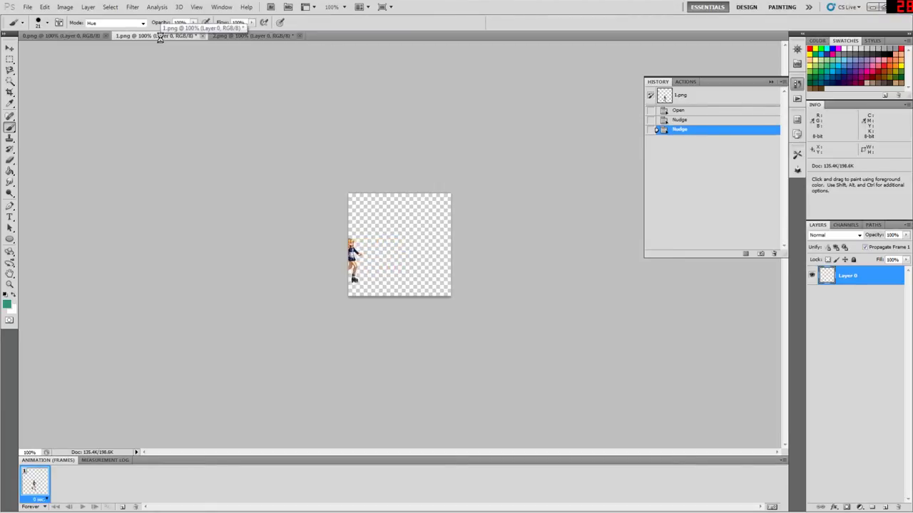
pyautogui.press('Left')
pyautogui.press('Left')
pyautogui.press('Left')
pyautogui.press('Left')
pyautogui.press('Left')
pyautogui.press('Left')
pyautogui.press('Left')
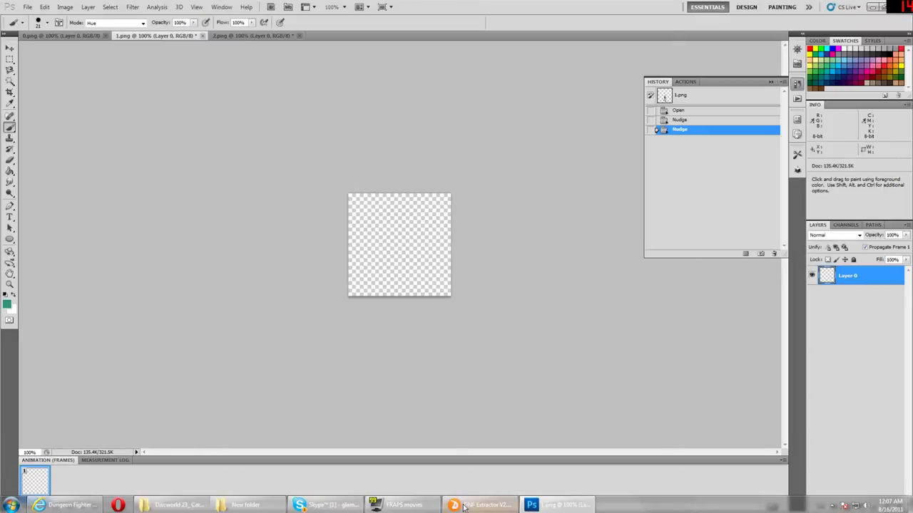
# Close DNF Extractor, accepting the modified-file warning without saving
pyautogui.click(463, 508)
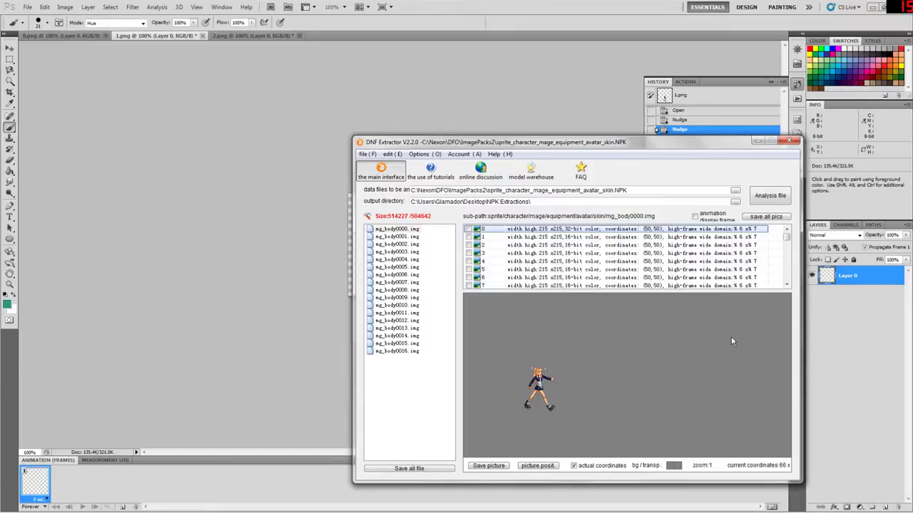
pyautogui.click(612, 190)
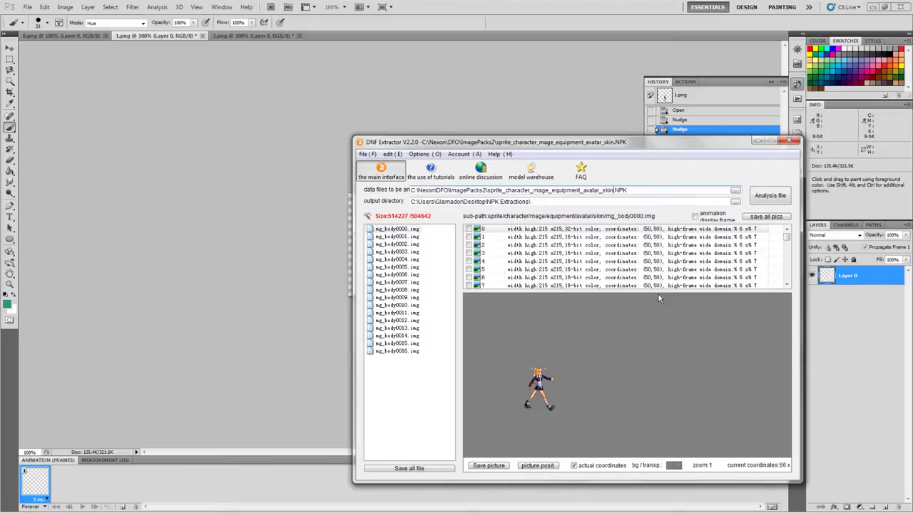
pyautogui.click(792, 142)
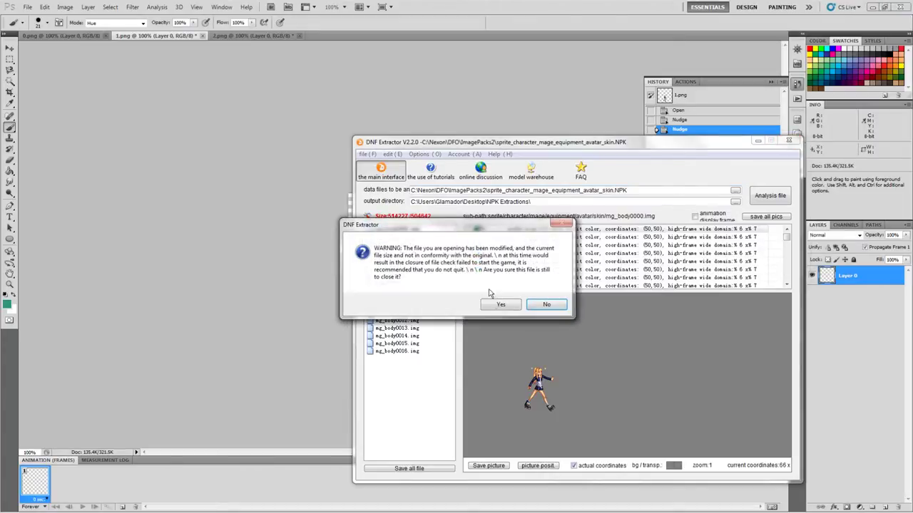
pyautogui.click(496, 303)
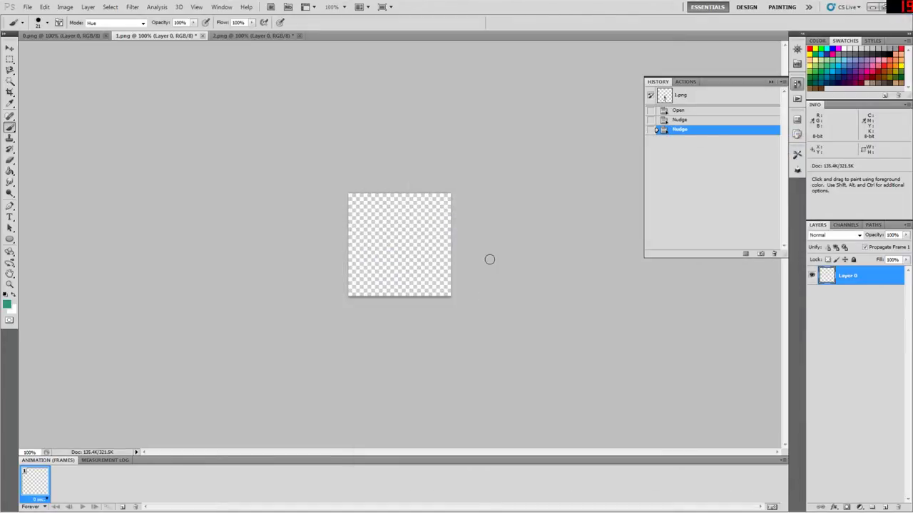
pyautogui.click(489, 259)
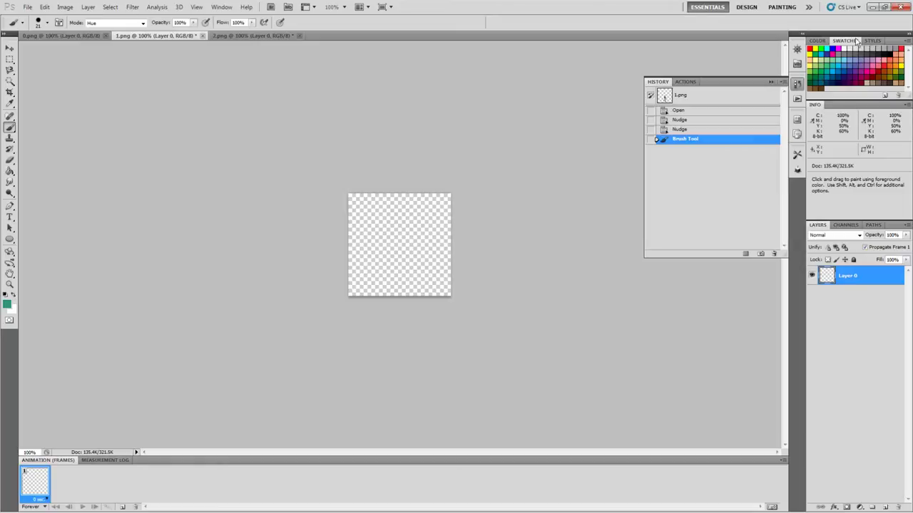
# Quit Photoshop, discarding the changes to 1.png and 2.png
pyautogui.click(900, 9)
pyautogui.click(458, 195)
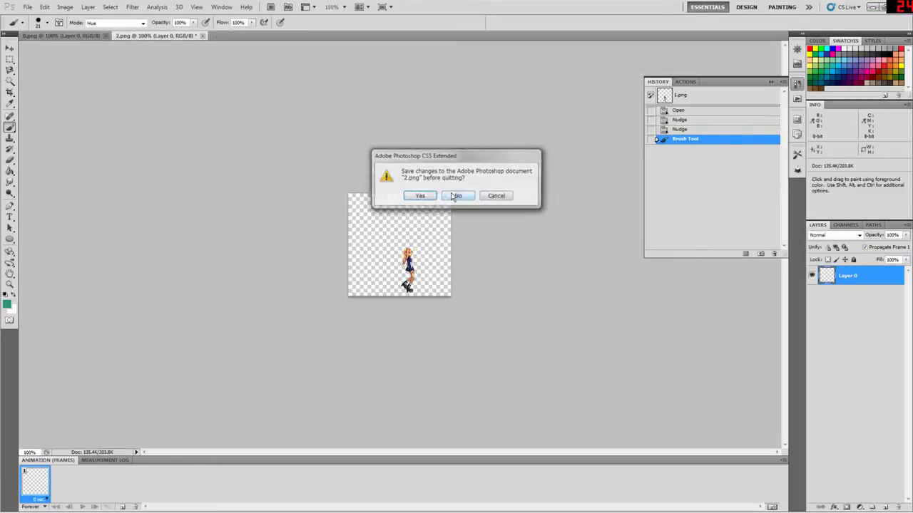
pyautogui.click(454, 197)
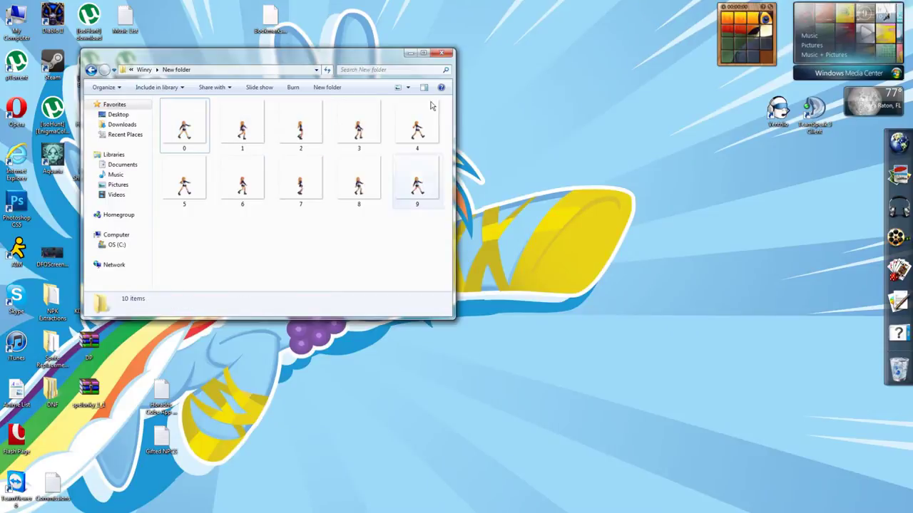
# Close the sprite folder and launch DNF Extractor from the Start menu
pyautogui.click(443, 53)
pyautogui.click(11, 505)
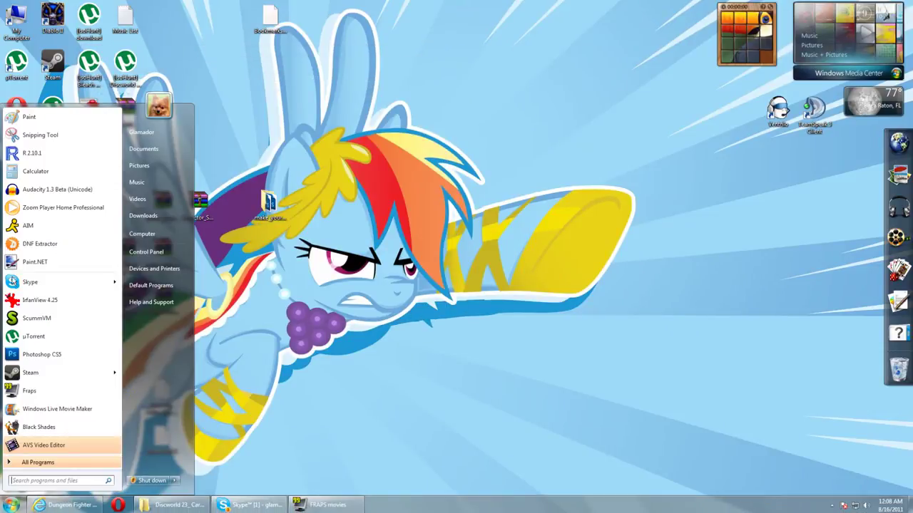
pyautogui.click(24, 244)
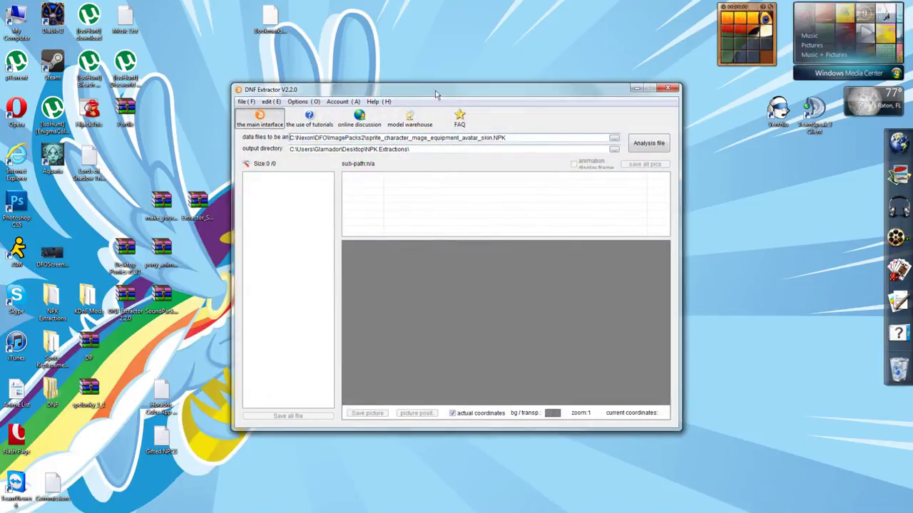
pyautogui.moveTo(436, 90); pyautogui.dragTo(433, 58)
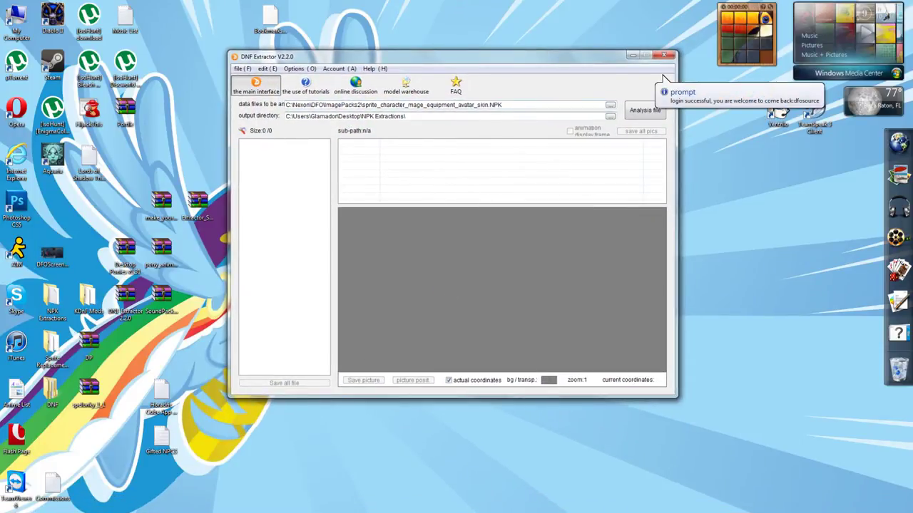
# Change 'skin' to 'coat' in the data file path and analyse the avatar coat NPK
pyautogui.click(485, 105)
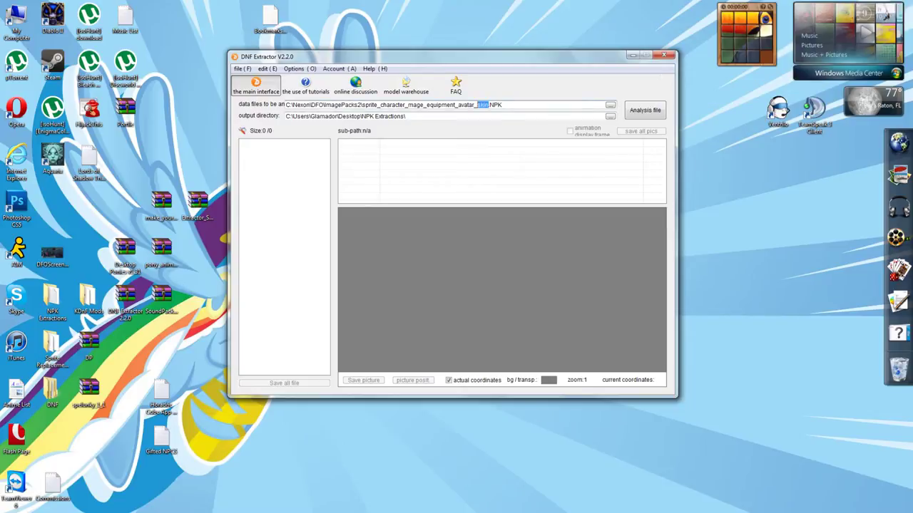
pyautogui.write('coat')
pyautogui.click(662, 114)
# Preview the (tn)mg_coat3600d–4100d.img frames, returning to mg_coat0000a.img
pyautogui.click(273, 198)
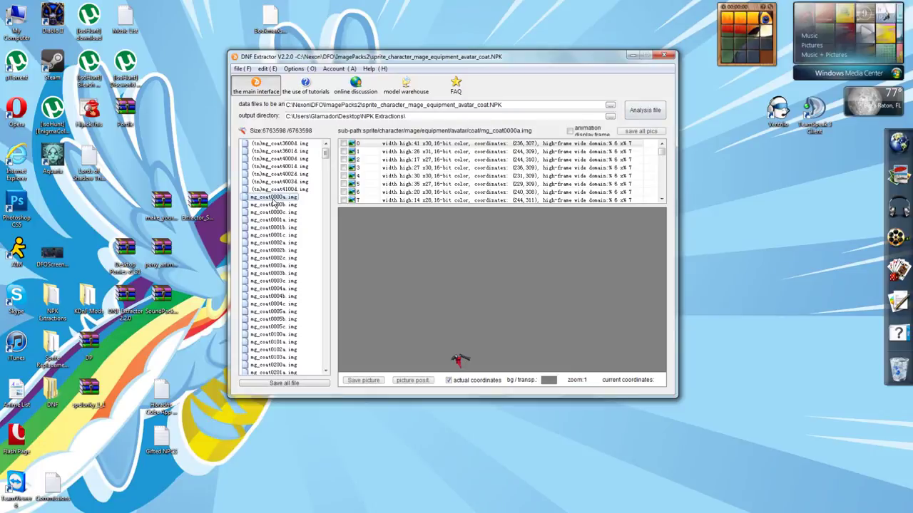
pyautogui.click(264, 144)
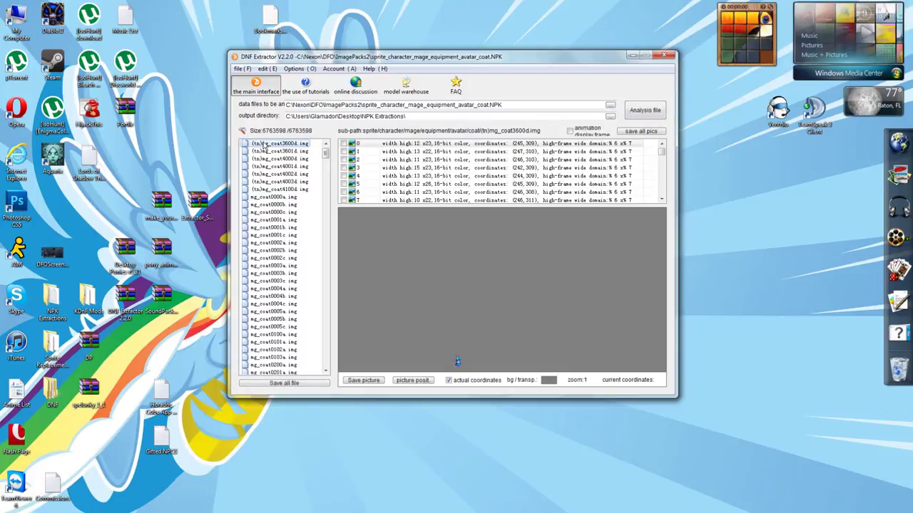
pyautogui.click(269, 158)
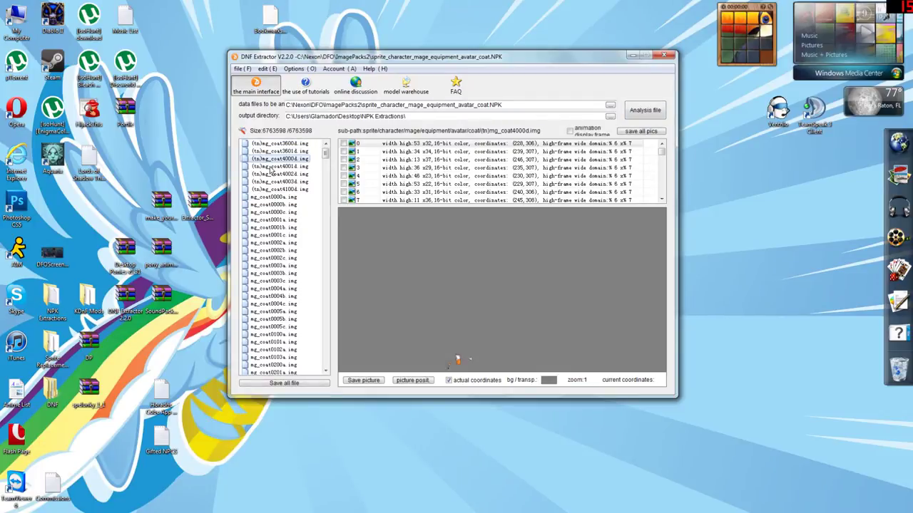
pyautogui.click(271, 166)
pyautogui.click(272, 175)
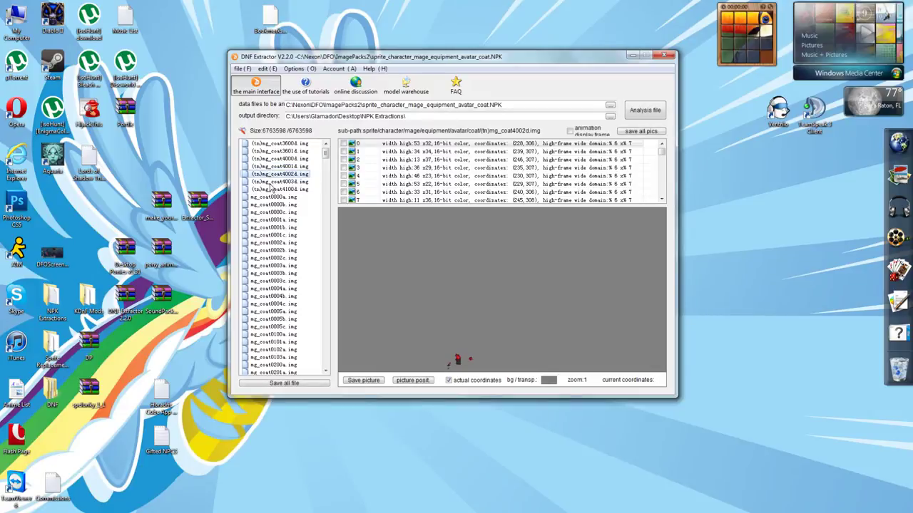
pyautogui.click(272, 182)
pyautogui.click(272, 190)
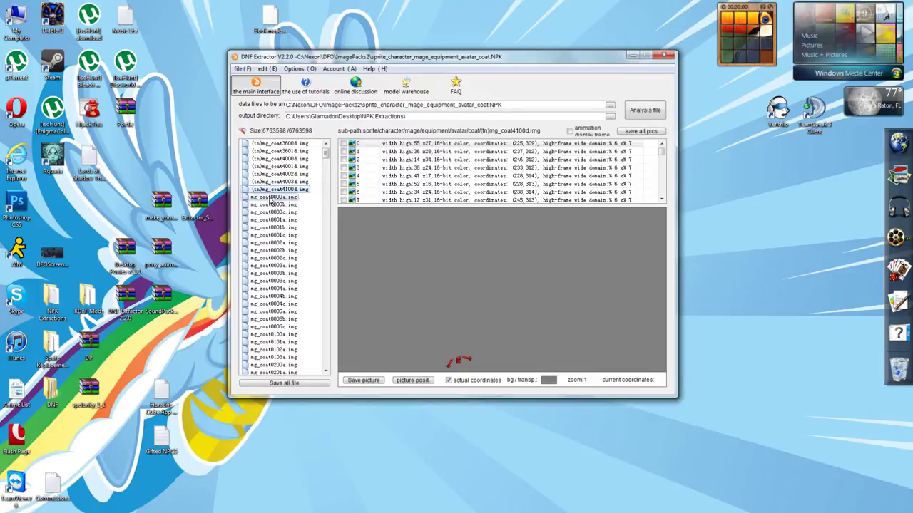
pyautogui.click(271, 198)
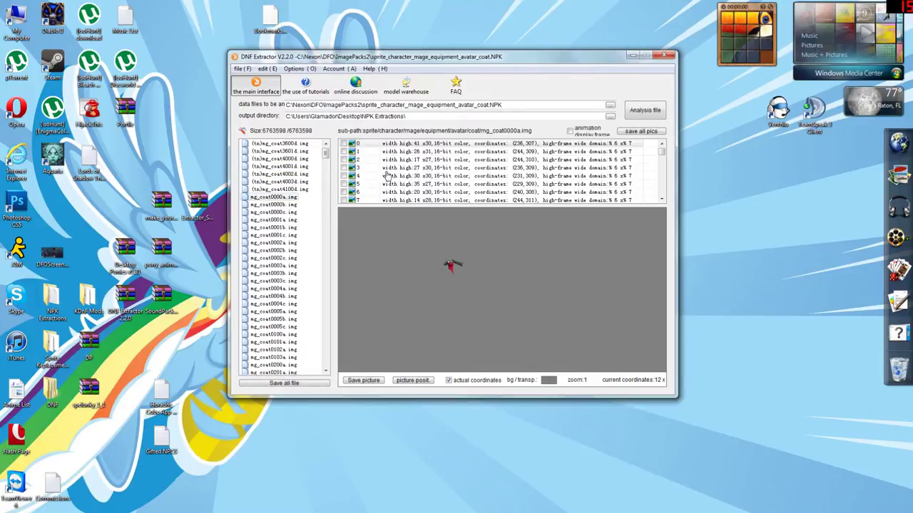
# Turn off actual coordinates, stop the animation and show frame 0 of mg_coat0000a.img
pyautogui.click(449, 382)
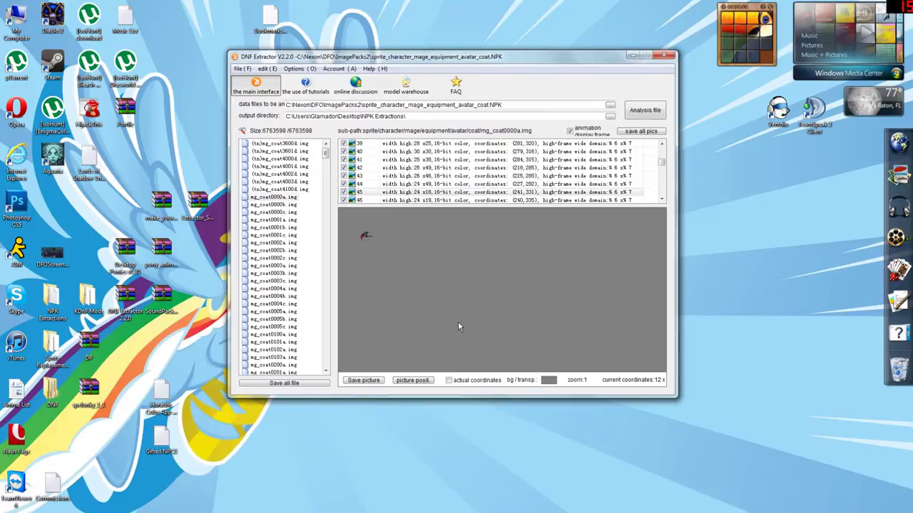
pyautogui.click(569, 132)
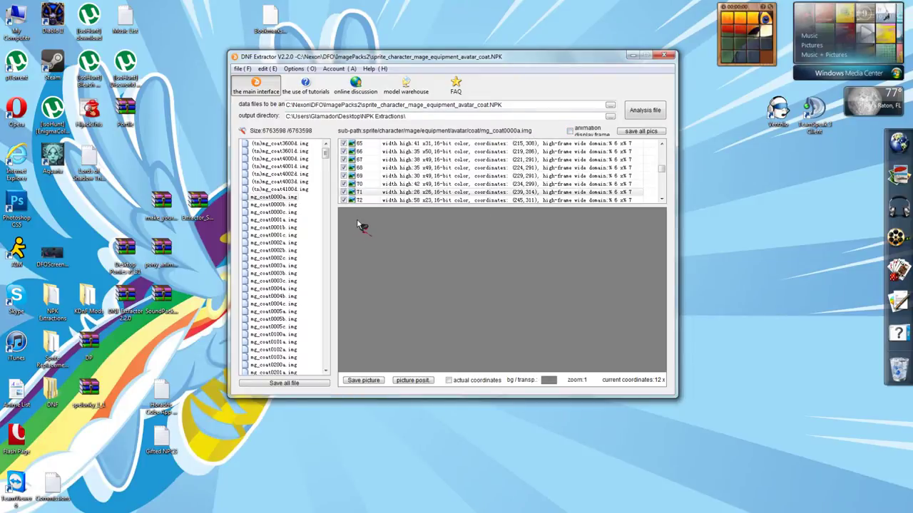
pyautogui.scroll(20, 563, 184)
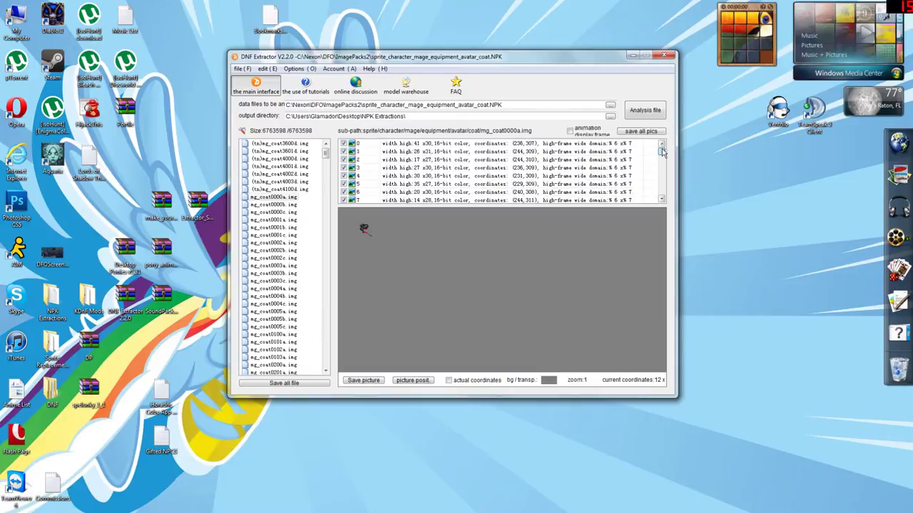
pyautogui.click(409, 145)
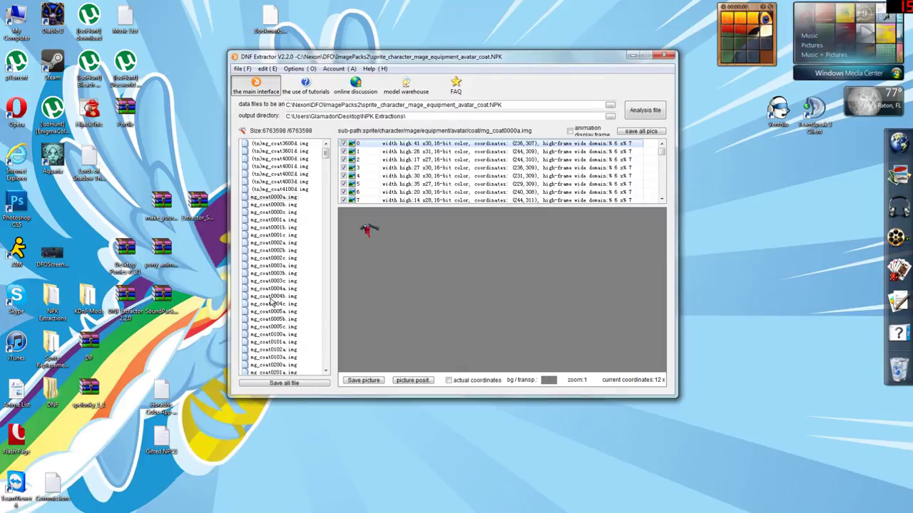
# Preview mg_coat0003a, 0003b, 0003c and 0004a.img, then 0000b and 0000c.img
pyautogui.click(275, 266)
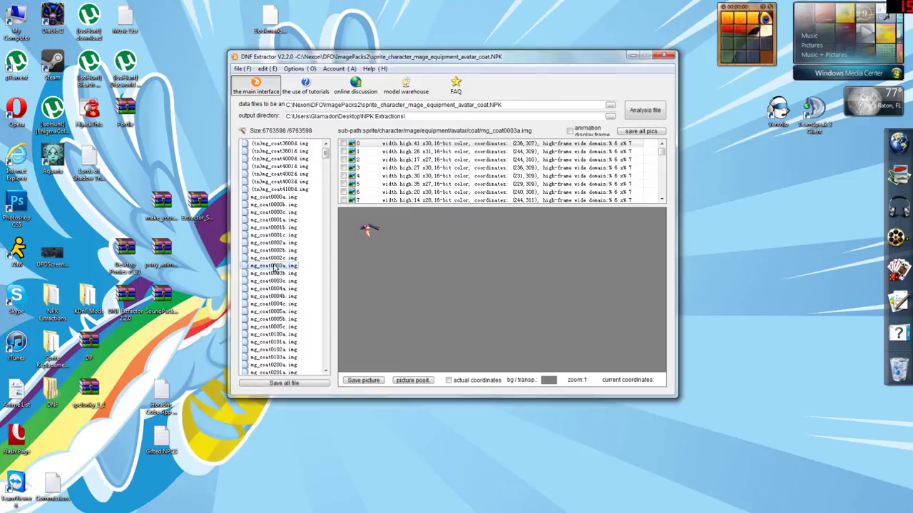
pyautogui.click(275, 273)
pyautogui.click(275, 281)
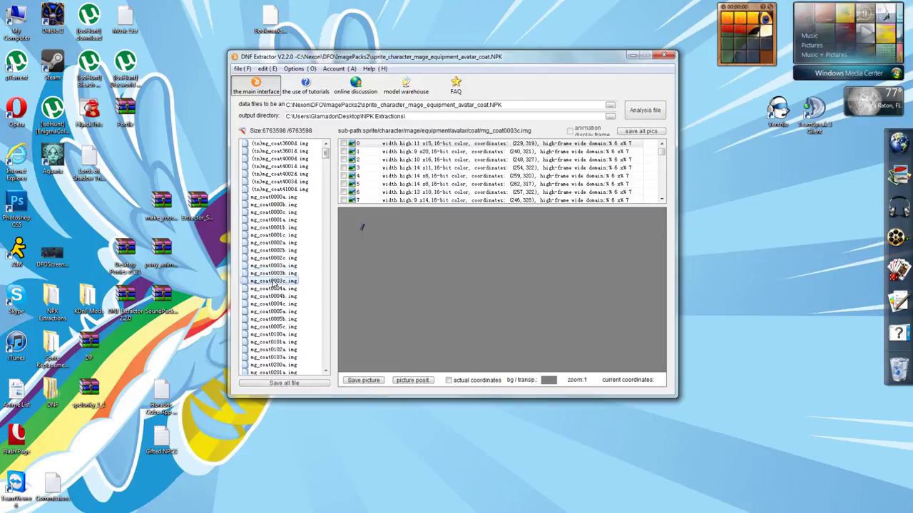
pyautogui.click(274, 289)
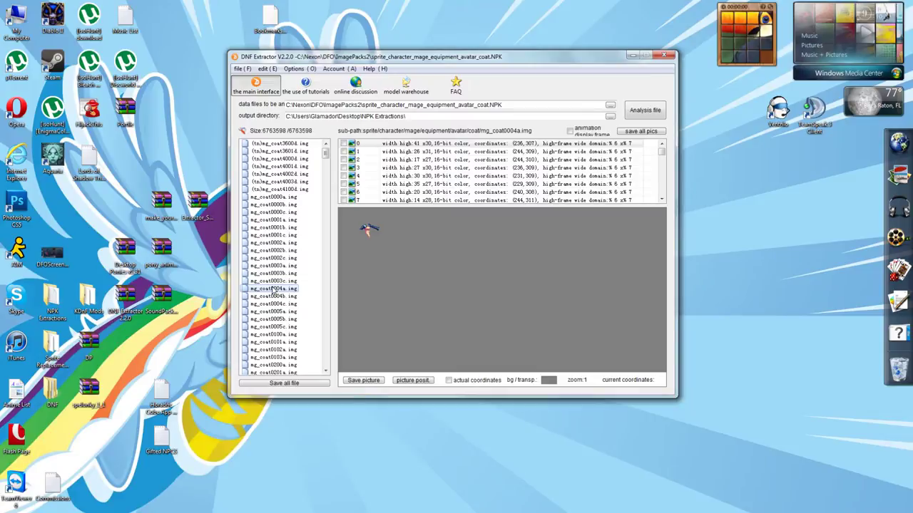
pyautogui.click(274, 266)
pyautogui.click(274, 282)
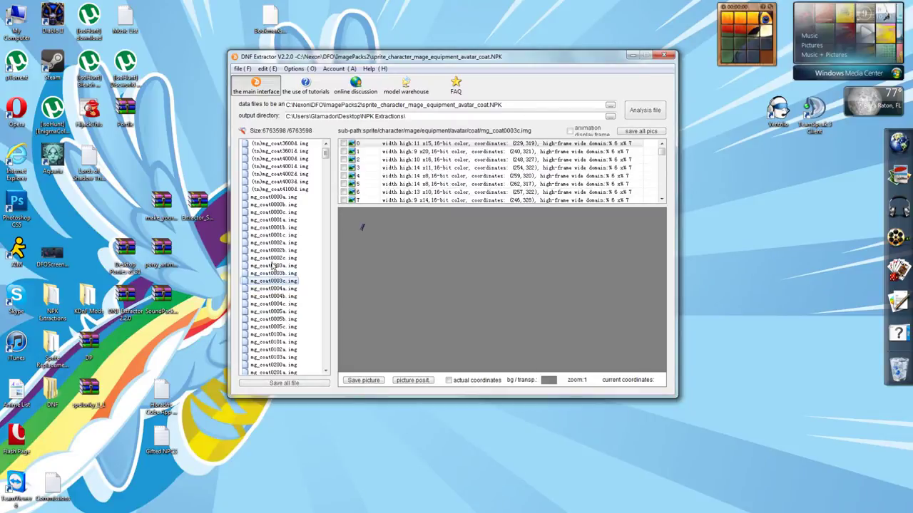
pyautogui.click(274, 266)
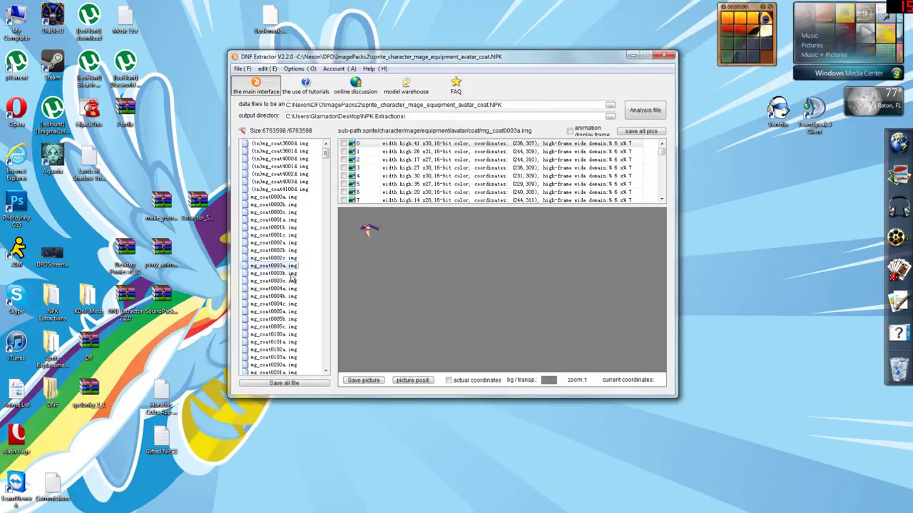
pyautogui.click(277, 204)
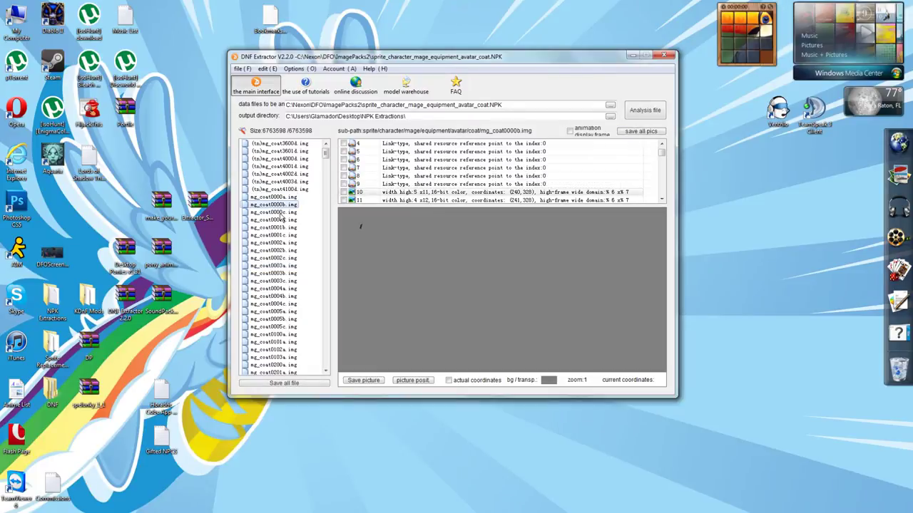
pyautogui.click(282, 213)
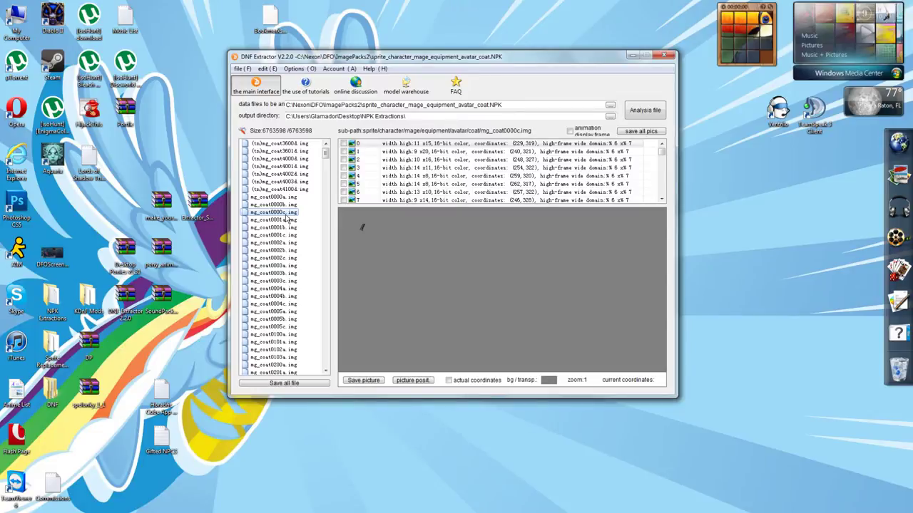
# Compare the mg_coat0000c and mg_coat0000a.img frames, then open mg_coat0003a.img
pyautogui.click(280, 212)
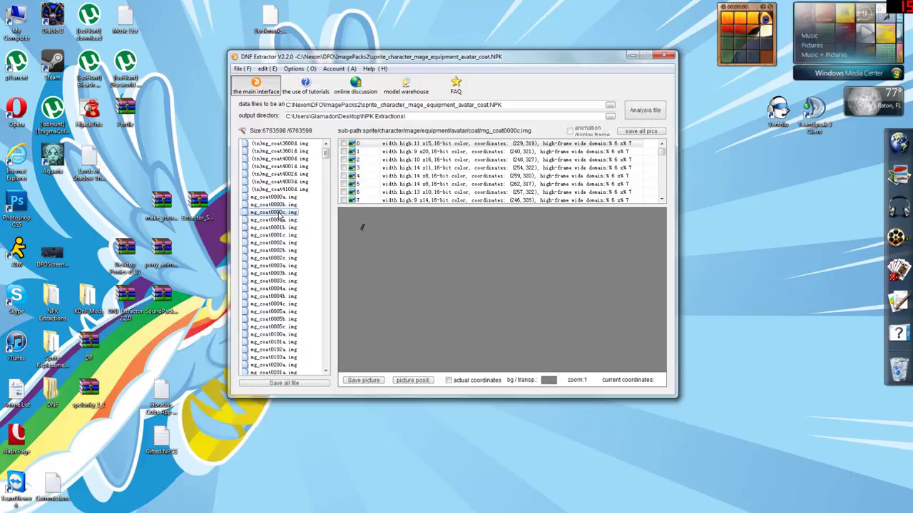
pyautogui.click(279, 197)
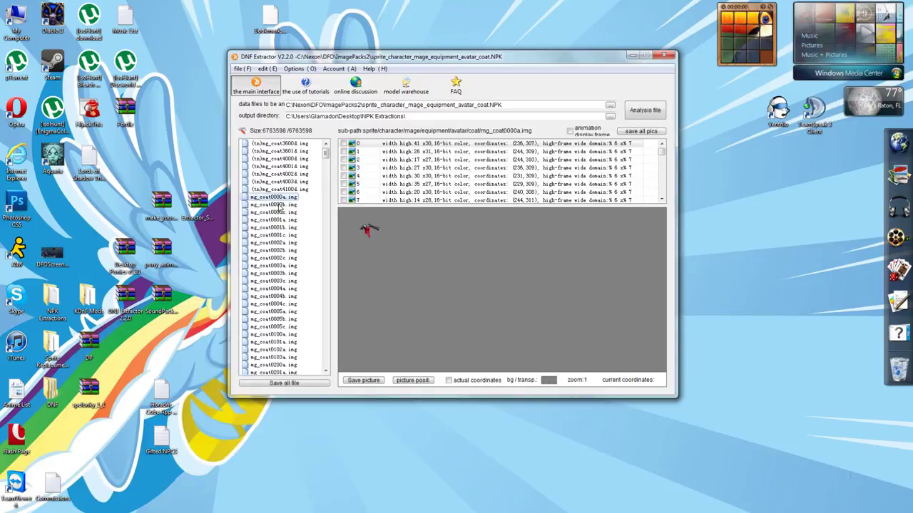
pyautogui.click(279, 212)
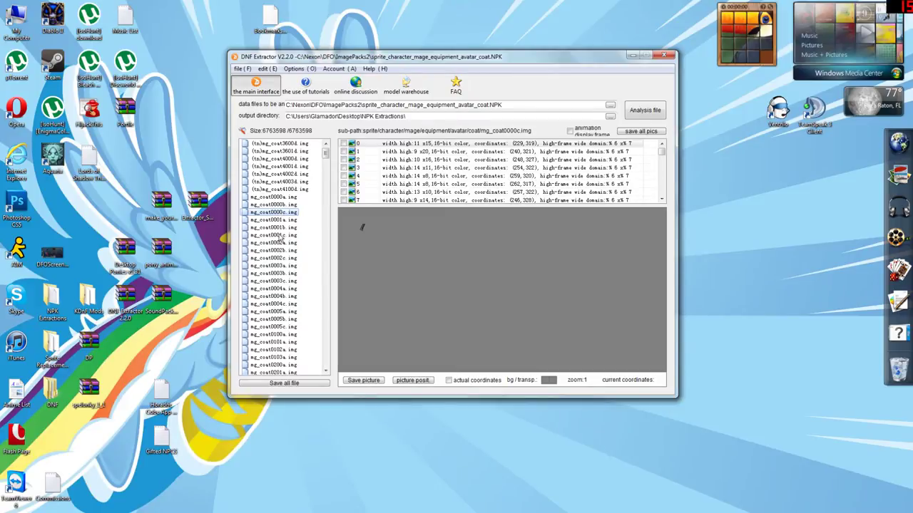
pyautogui.click(281, 266)
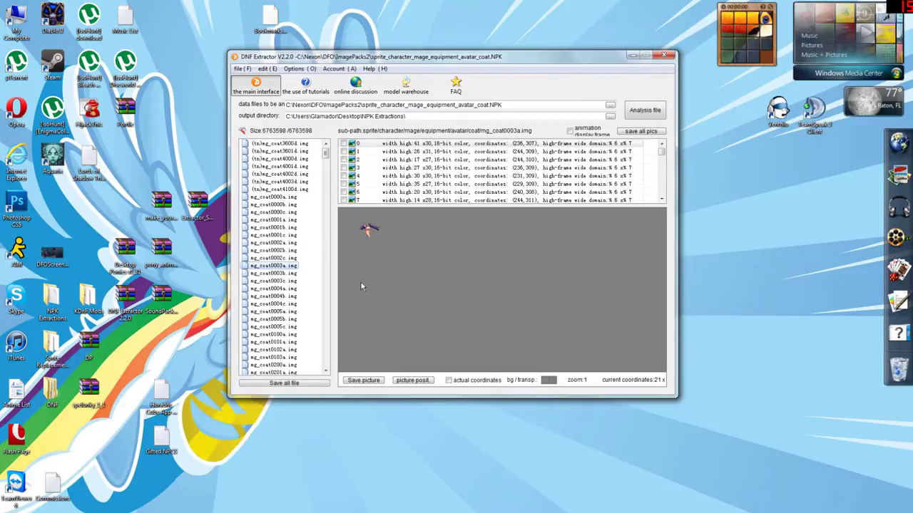
# Step through the mg_coat0003a.img frames from frame 1 down to frame 102
pyautogui.click(363, 152)
pyautogui.press('Down')
pyautogui.press('Down')
pyautogui.press('Down')
pyautogui.press('Down')
pyautogui.press('Down')
pyautogui.press('Down')
pyautogui.press('Down')
pyautogui.press('Down')
pyautogui.press('Down')
pyautogui.press('Down')
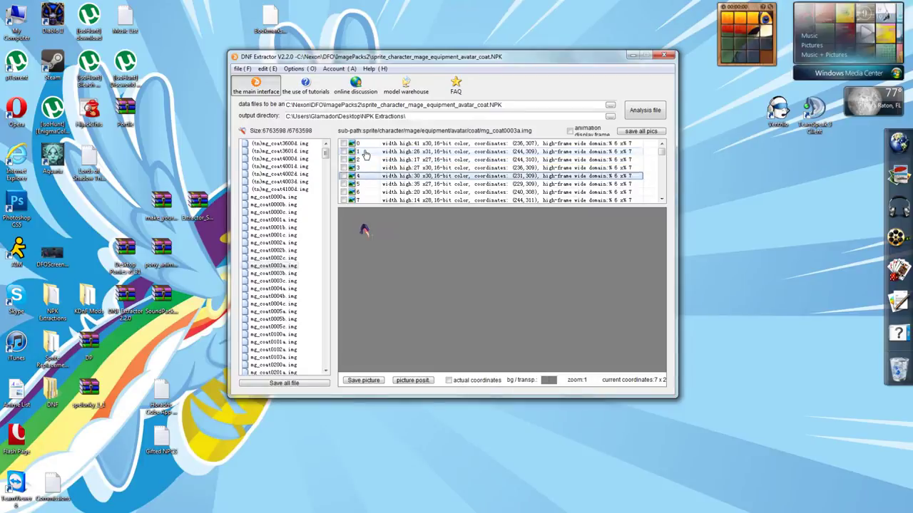
pyautogui.press('Down')
pyautogui.press('Down')
pyautogui.press('Down')
pyautogui.press('Down')
pyautogui.press('Down')
pyautogui.press('Down')
pyautogui.press('Down')
pyautogui.press('Down')
pyautogui.press('Down')
pyautogui.press('Down')
pyautogui.press('Down')
pyautogui.press('Down')
pyautogui.press('Down')
pyautogui.press('Down')
pyautogui.press('Down')
pyautogui.press('Down')
pyautogui.press('Down')
pyautogui.press('Down')
pyautogui.press('Down')
pyautogui.press('Down')
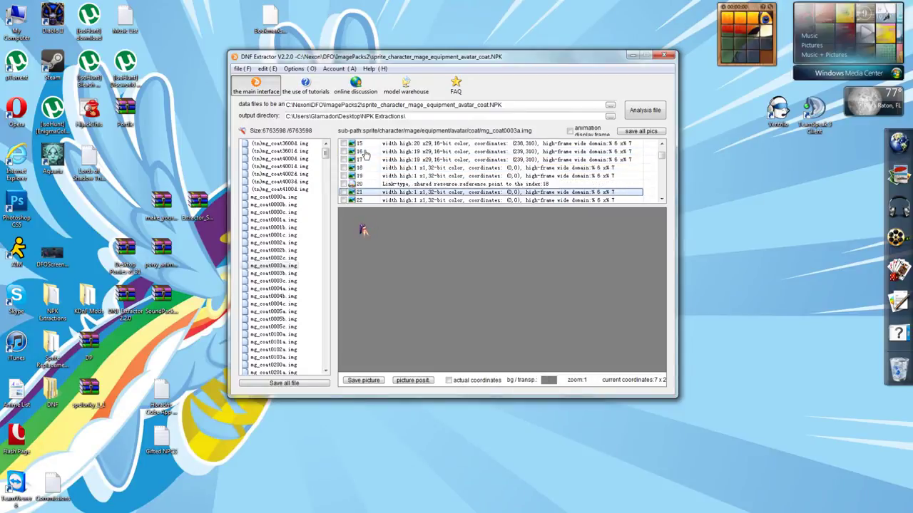
pyautogui.press('Down')
pyautogui.press('Down')
pyautogui.press('Down')
pyautogui.press('Down')
pyautogui.press('Down')
pyautogui.press('Down')
pyautogui.press('Down')
pyautogui.press('Down')
pyautogui.press('Down')
pyautogui.press('Down')
pyautogui.press('Down')
pyautogui.press('Down')
pyautogui.press('Down')
pyautogui.press('Down')
pyautogui.press('Down')
pyautogui.press('Down')
pyautogui.press('Down')
pyautogui.press('Down')
pyautogui.press('Down')
pyautogui.press('Down')
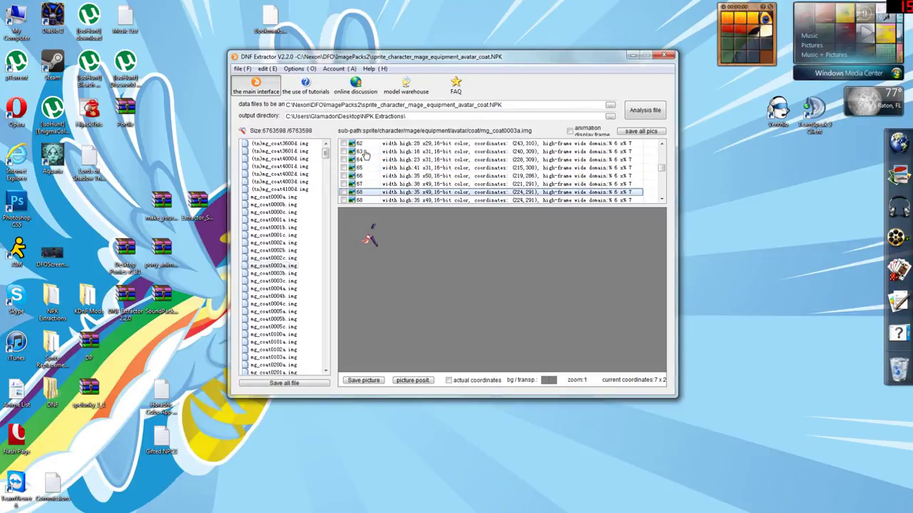
pyautogui.press('Down')
pyautogui.press('Down')
pyautogui.press('Down')
pyautogui.press('Down')
pyautogui.press('Down')
pyautogui.press('Down')
pyautogui.press('Down')
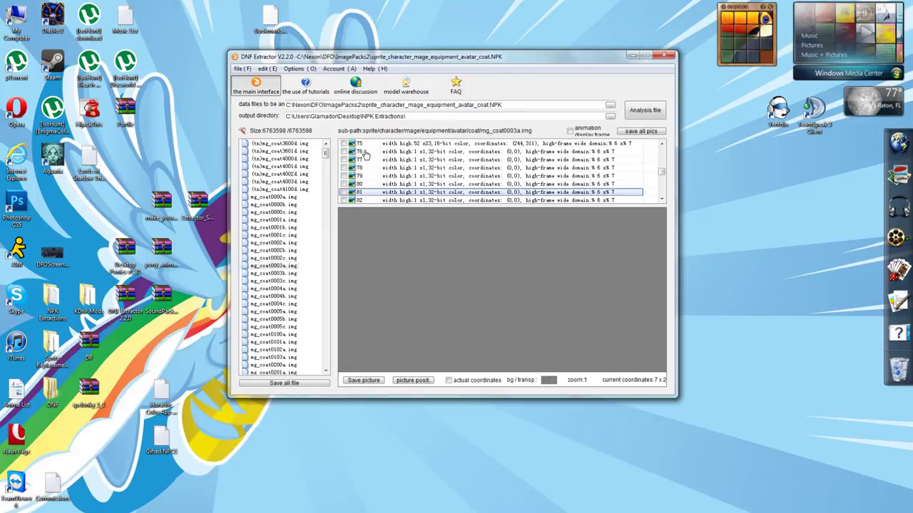
pyautogui.press('Down')
pyautogui.press('Down')
pyautogui.press('Down')
pyautogui.press('Down')
pyautogui.press('Down')
pyautogui.press('Down')
pyautogui.press('Down')
pyautogui.press('Down')
pyautogui.press('Down')
pyautogui.press('Down')
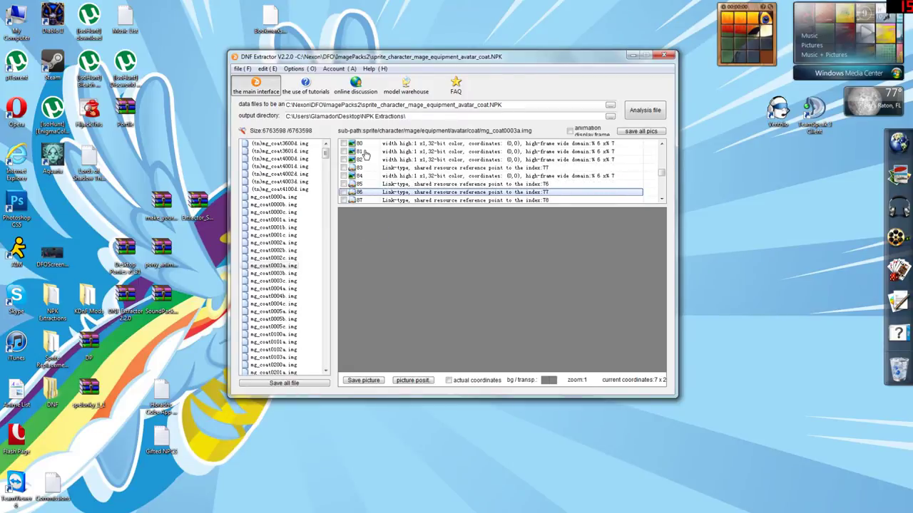
pyautogui.press('Down')
pyautogui.press('Down')
pyautogui.press('Down')
pyautogui.press('Down')
pyautogui.press('Down')
pyautogui.press('Down')
pyautogui.press('Down')
pyautogui.press('Down')
pyautogui.press('Down')
pyautogui.press('Down')
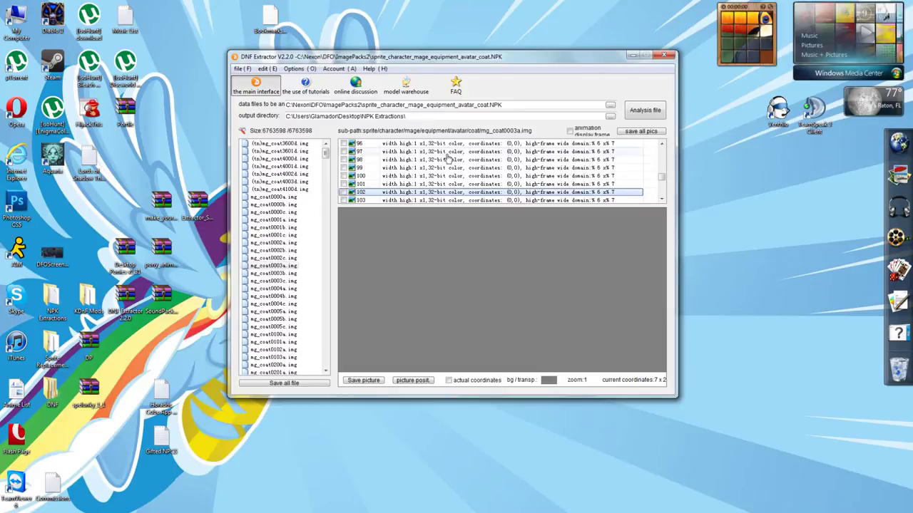
# Scroll to the list's end and inspect final frames 148–154, the blank 1×1 entries
pyautogui.moveTo(661, 179); pyautogui.dragTo(662, 203)
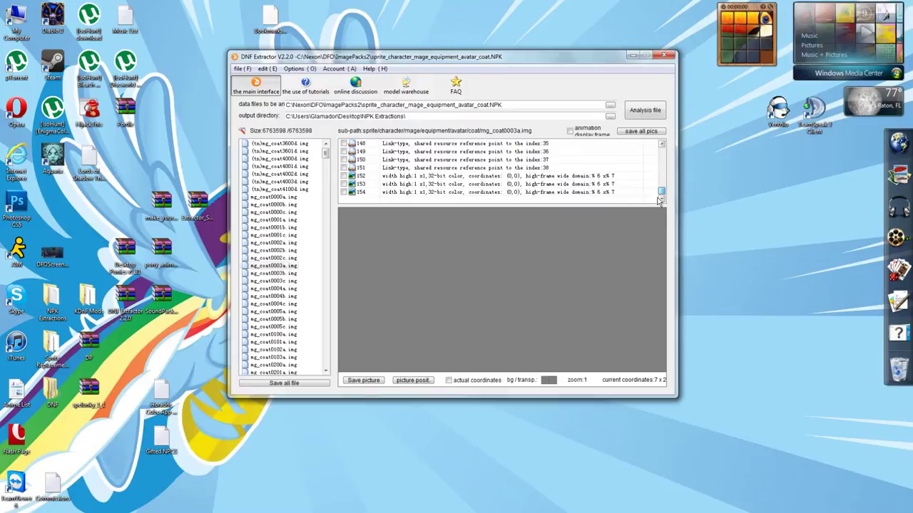
pyautogui.click(477, 176)
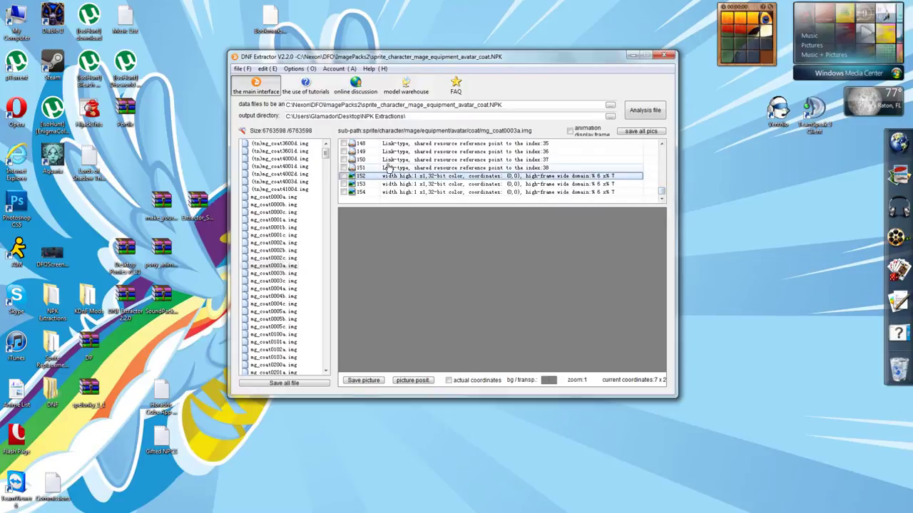
pyautogui.click(271, 266)
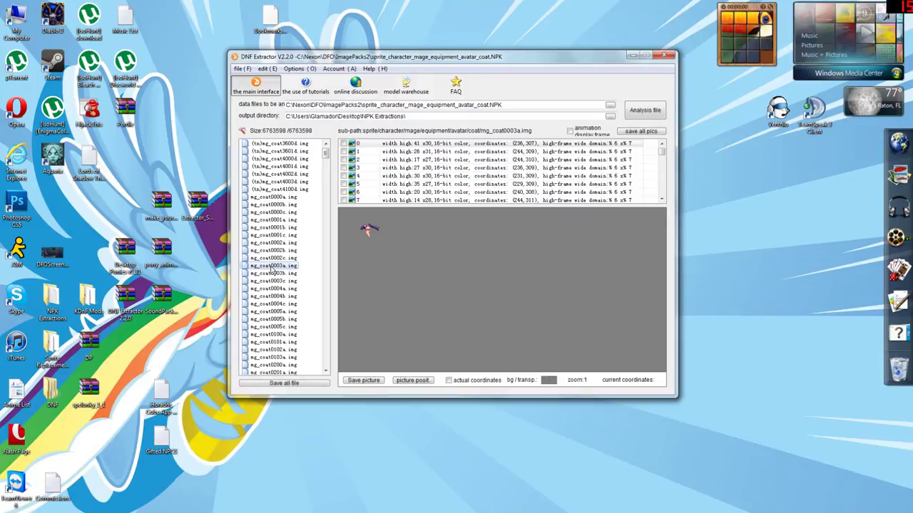
pyautogui.moveTo(662, 152); pyautogui.dragTo(662, 194)
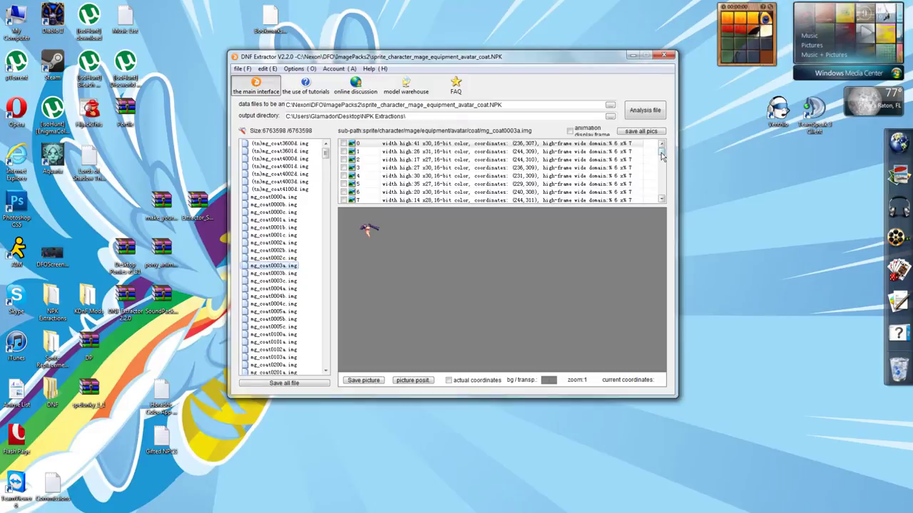
pyautogui.click(383, 178)
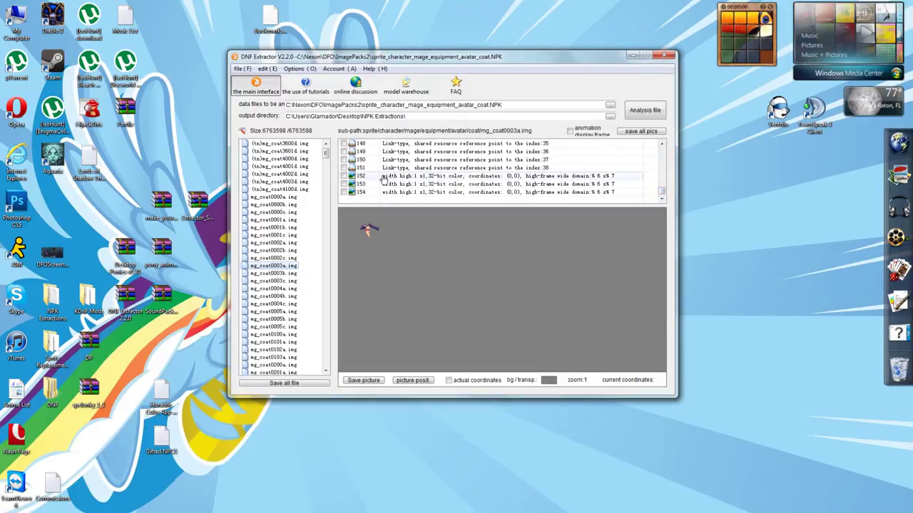
pyautogui.press('Up')
pyautogui.press('Up')
pyautogui.press('Up')
pyautogui.press('Up')
pyautogui.press('Down')
pyautogui.press('Down')
pyautogui.press('Down')
pyautogui.press('Down')
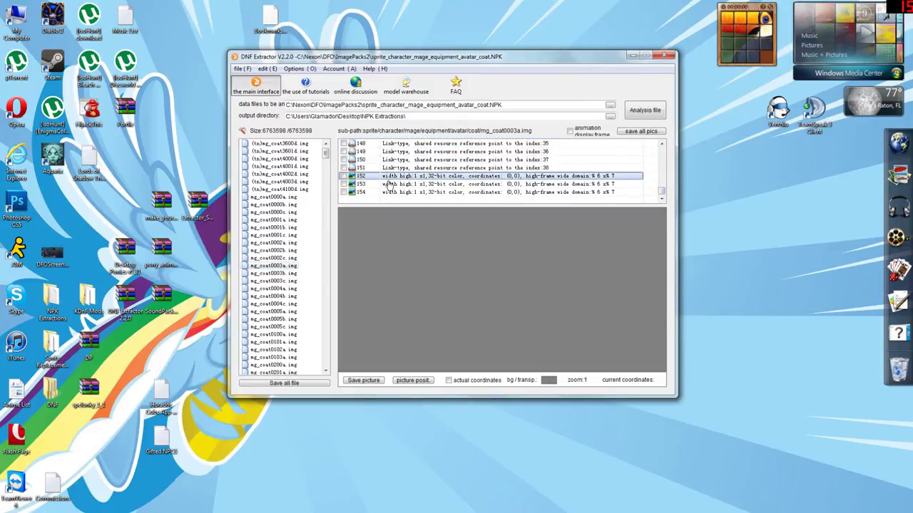
pyautogui.press('Down')
pyautogui.press('Down')
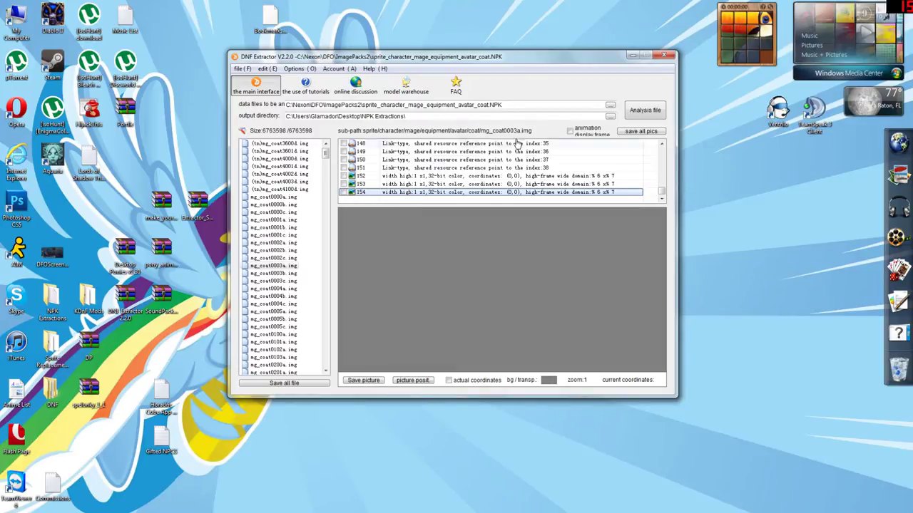
# Launch a second DNF Extractor window from the Start menu
pyautogui.click(609, 105)
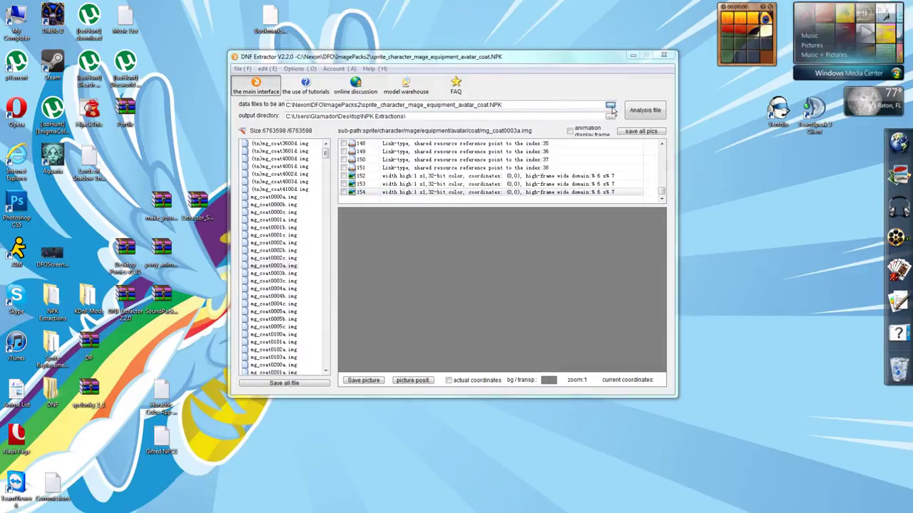
pyautogui.click(645, 314)
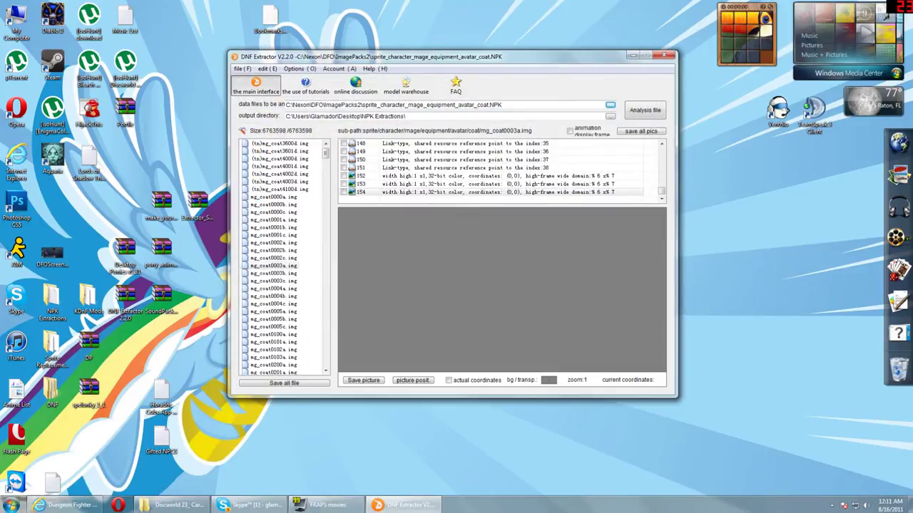
pyautogui.click(11, 505)
pyautogui.click(42, 244)
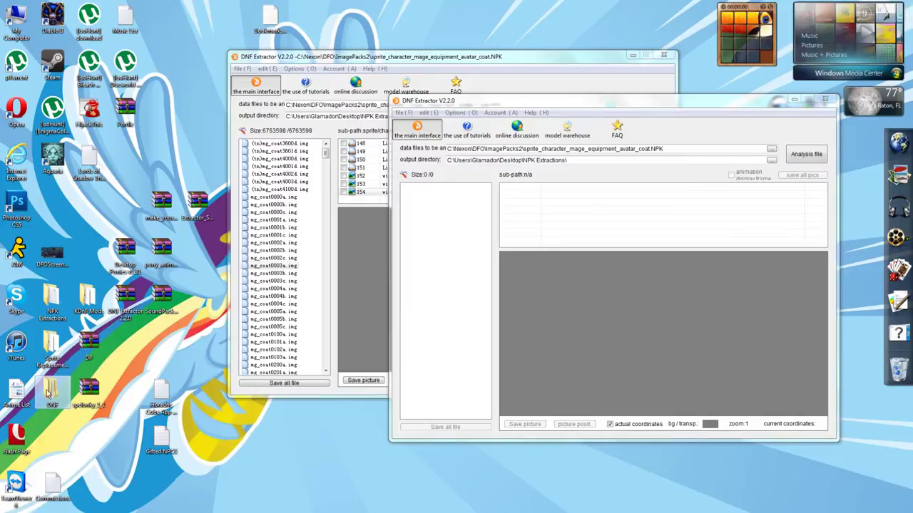
# Load sprite_character_mage_equipment_avatar_coat.NPK from Desktop > DNF > ImagePacks2 > Mage
pyautogui.click(771, 149)
pyautogui.click(430, 183)
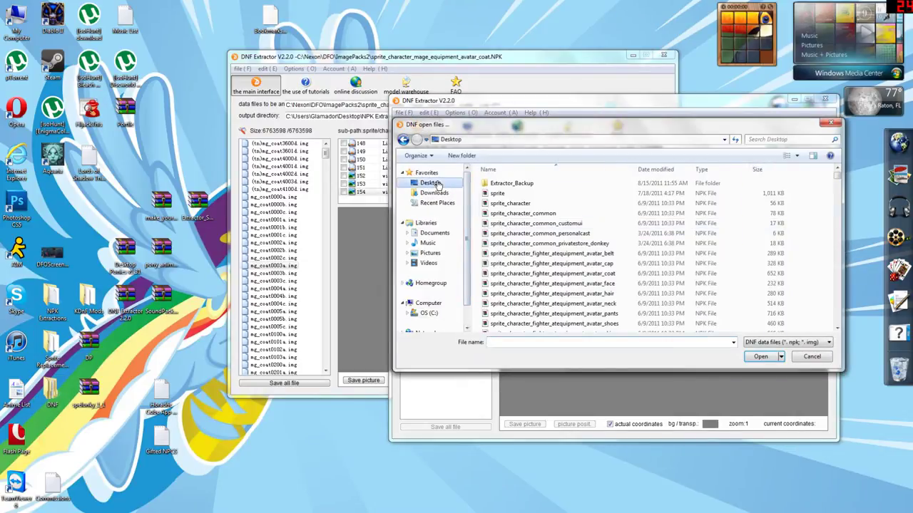
pyautogui.doubleClick(754, 206)
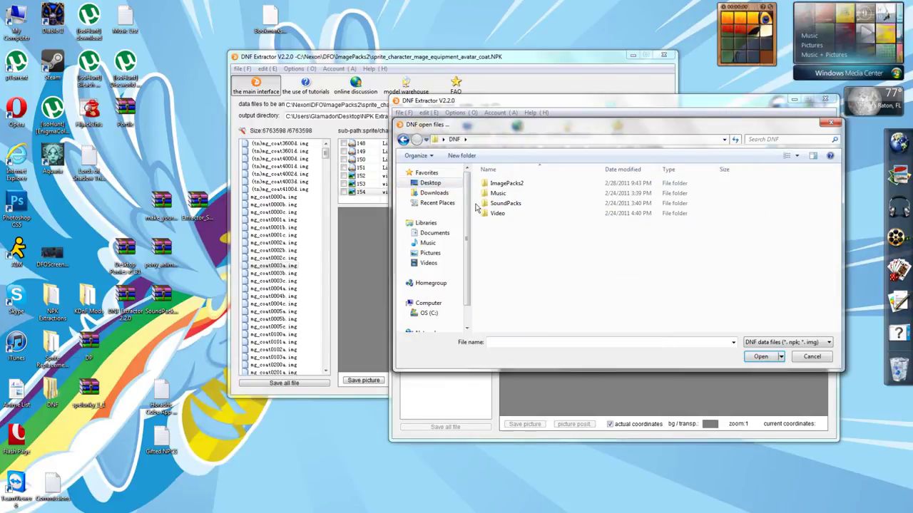
pyautogui.doubleClick(503, 184)
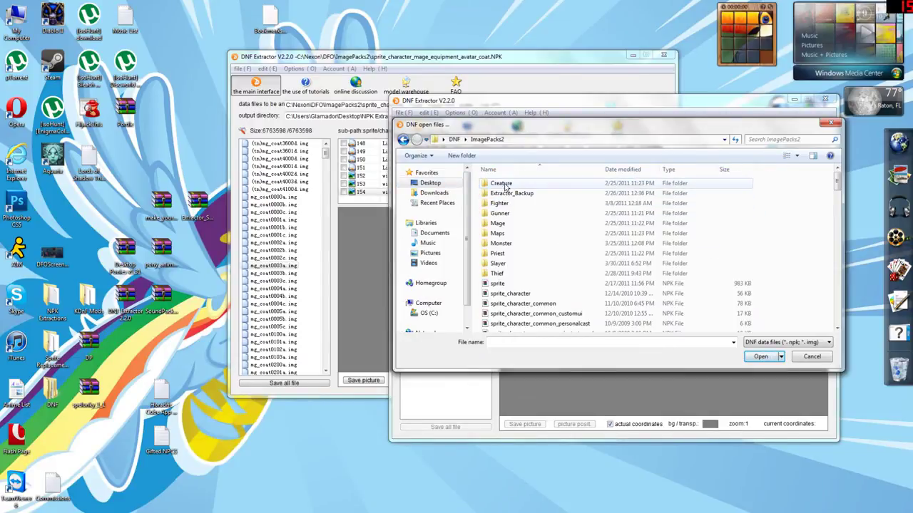
pyautogui.doubleClick(499, 224)
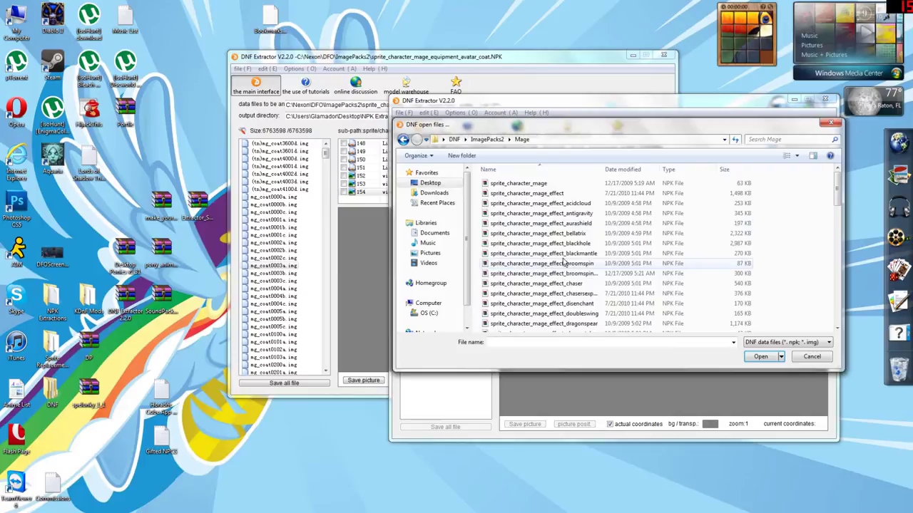
pyautogui.moveTo(838, 189); pyautogui.dragTo(808, 294)
pyautogui.click(617, 259)
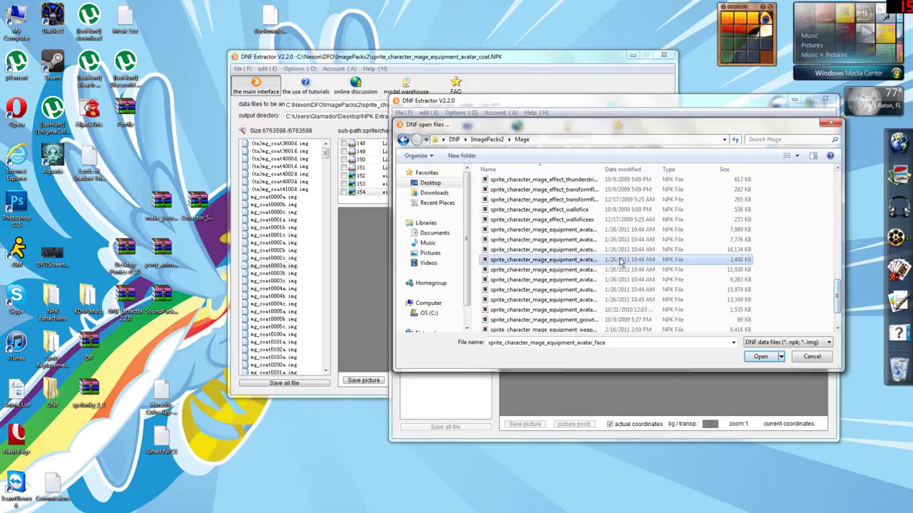
pyautogui.click(592, 251)
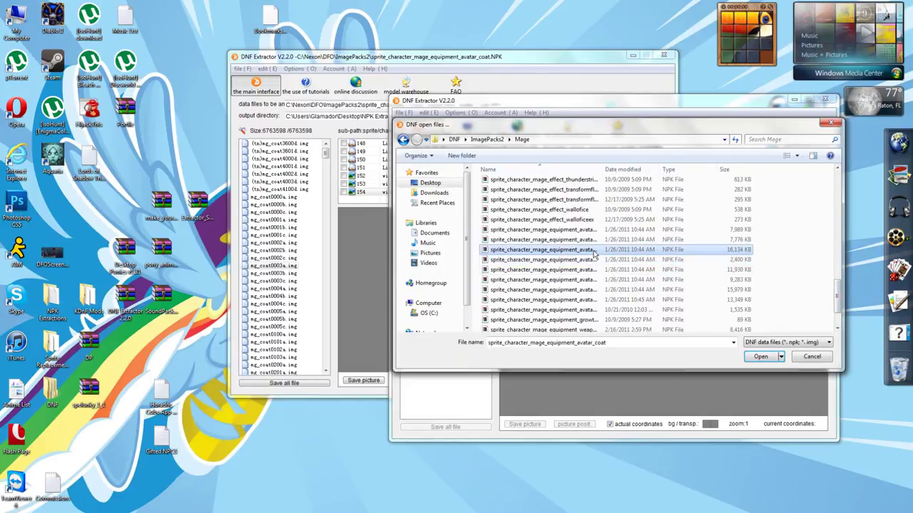
pyautogui.doubleClick(593, 254)
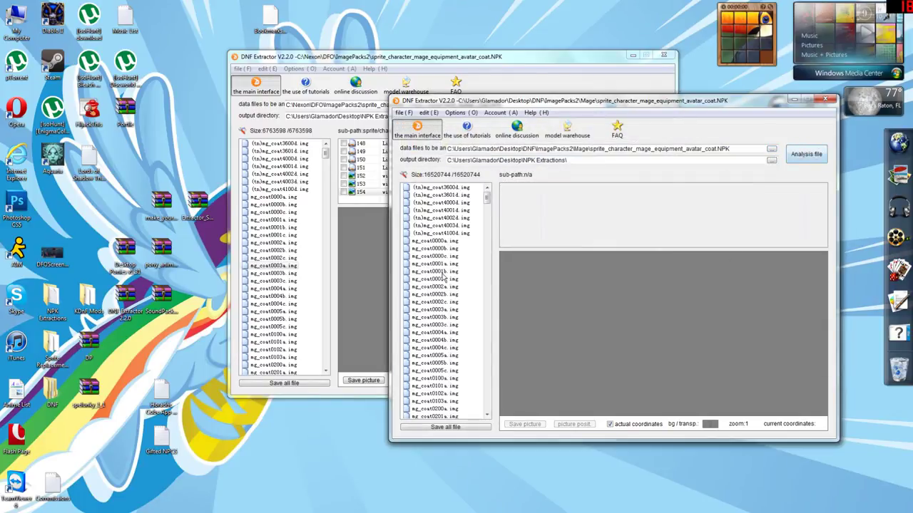
# Inspect the mg_coat0003a.img frames, stepping down from frame 89
pyautogui.click(436, 310)
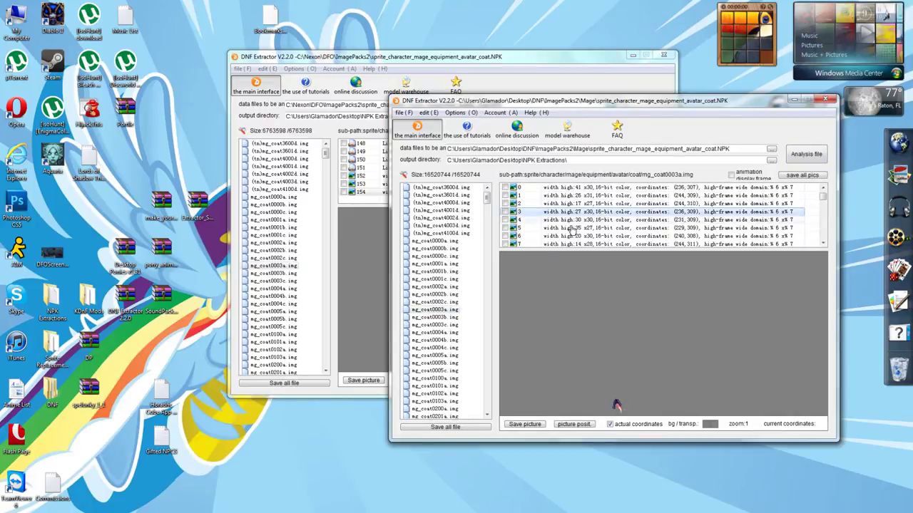
pyautogui.scroll(-20, 571, 229)
pyautogui.click(561, 228)
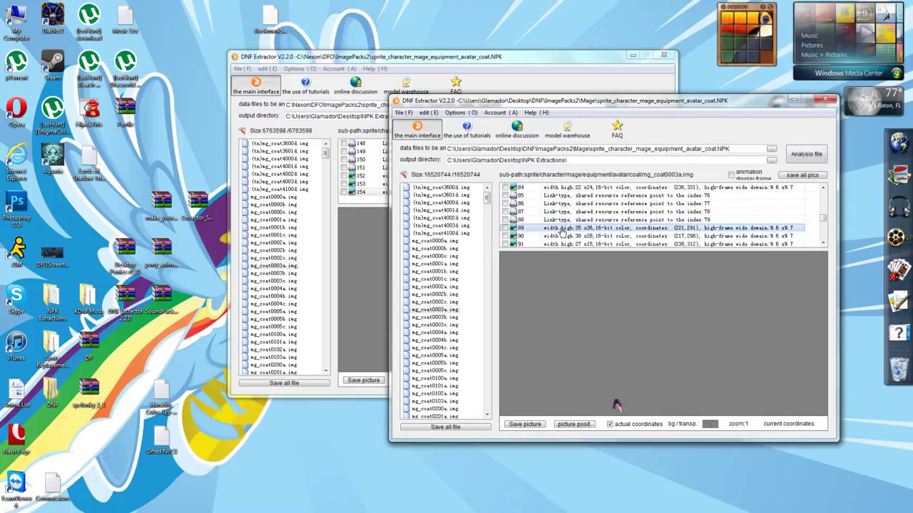
pyautogui.press('Down')
pyautogui.press('Down')
pyautogui.press('Down')
pyautogui.press('Down')
pyautogui.press('Down')
pyautogui.press('Down')
pyautogui.press('Down')
pyautogui.press('Down')
pyautogui.press('Down')
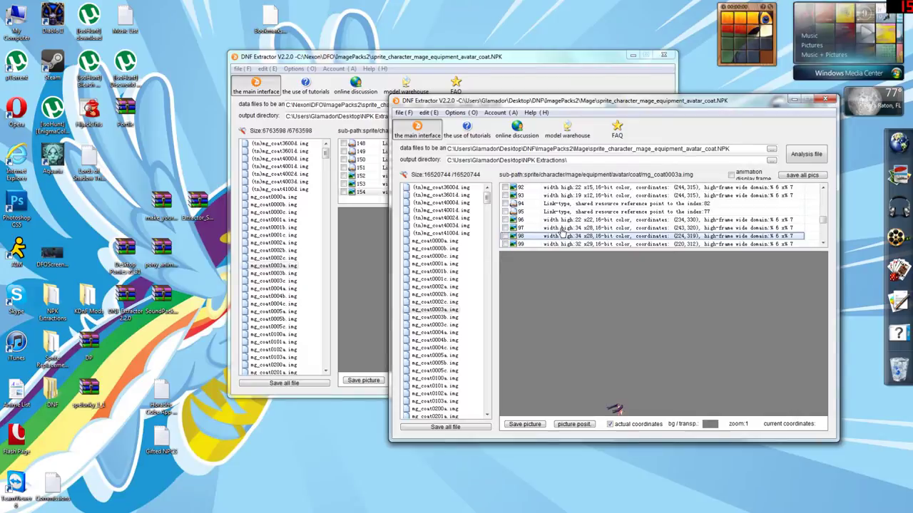
pyautogui.press('Down')
pyautogui.press('Down')
pyautogui.press('Down')
pyautogui.press('Down')
pyautogui.press('Down')
pyautogui.press('Down')
pyautogui.press('Down')
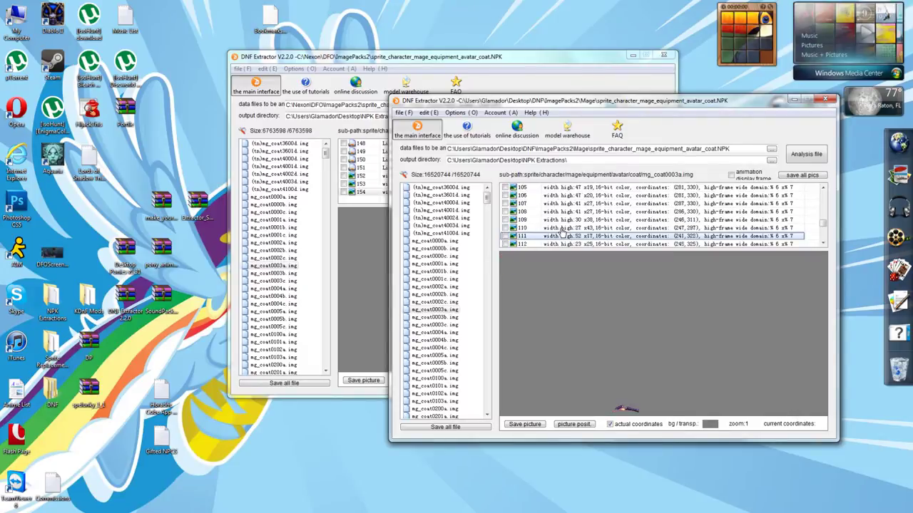
pyautogui.press('Down')
pyautogui.press('Down')
pyautogui.press('Down')
pyautogui.press('Down')
pyautogui.press('Down')
pyautogui.press('Down')
pyautogui.press('Down')
pyautogui.press('Down')
pyautogui.press('Down')
pyautogui.press('Down')
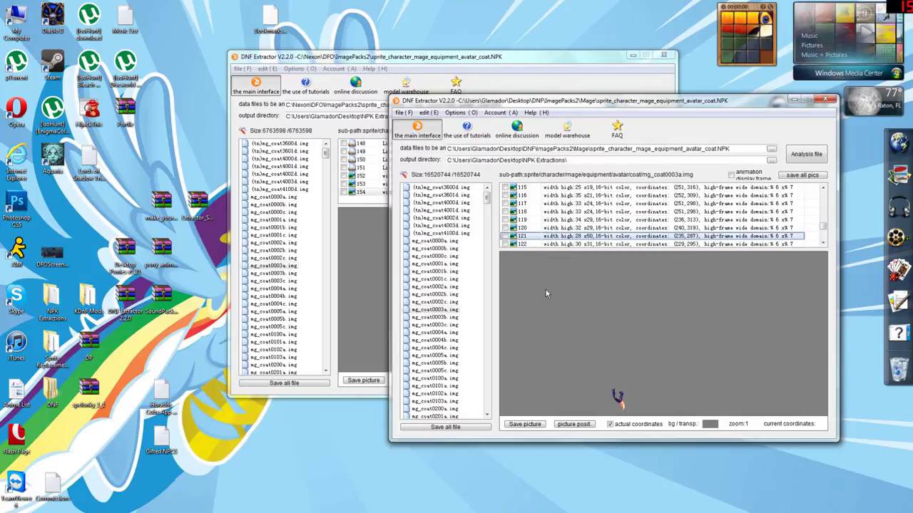
# Export mg_coat0003a.img into Image Files\4 Test Folder
pyautogui.click(436, 311)
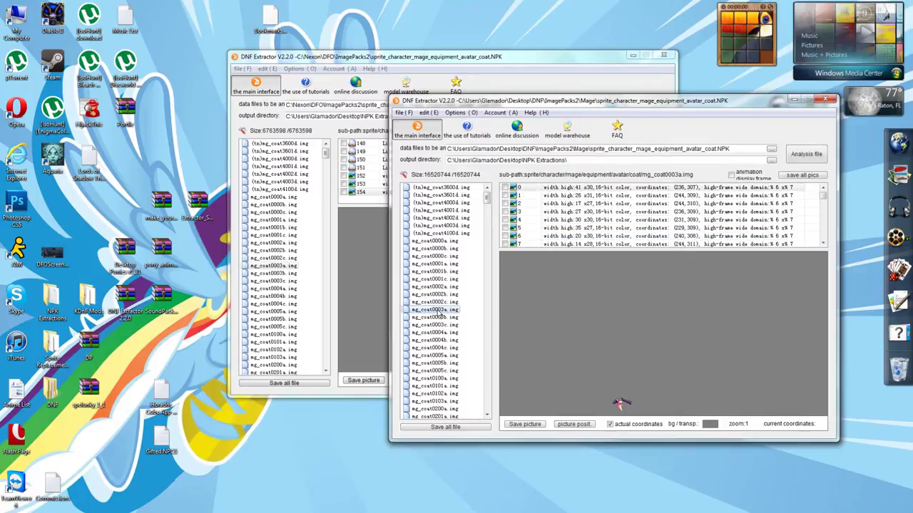
pyautogui.rightClick(437, 311)
pyautogui.click(474, 401)
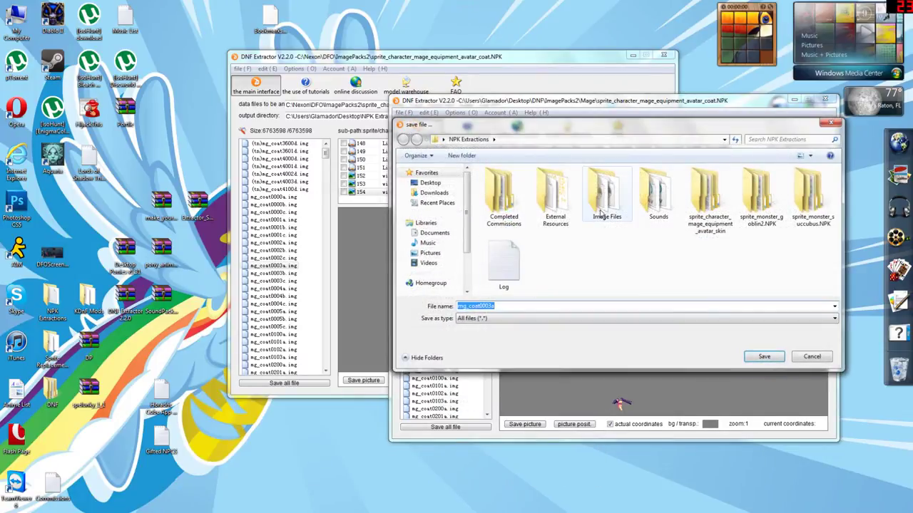
pyautogui.doubleClick(604, 199)
pyautogui.doubleClick(506, 182)
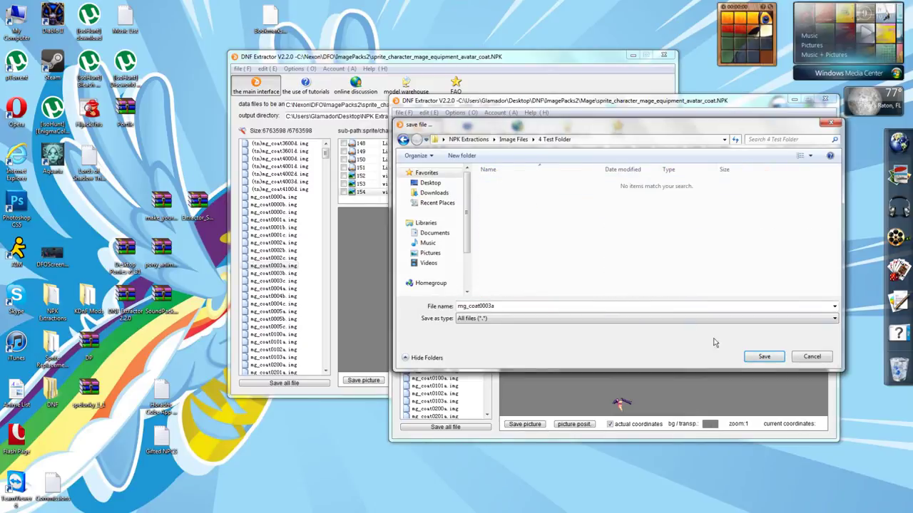
pyautogui.click(763, 357)
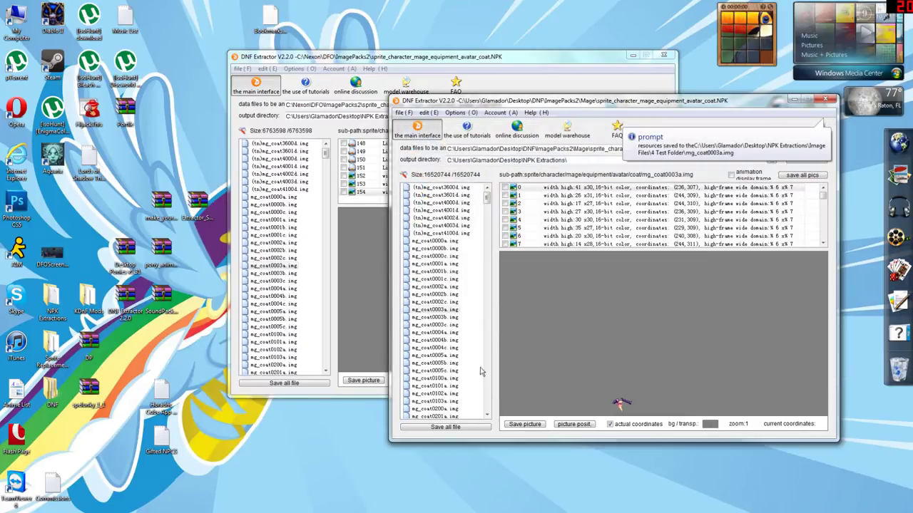
# Export mg_coat0003b.img into the same 4 Test Folder
pyautogui.click(438, 318)
pyautogui.rightClick(438, 318)
pyautogui.click(471, 411)
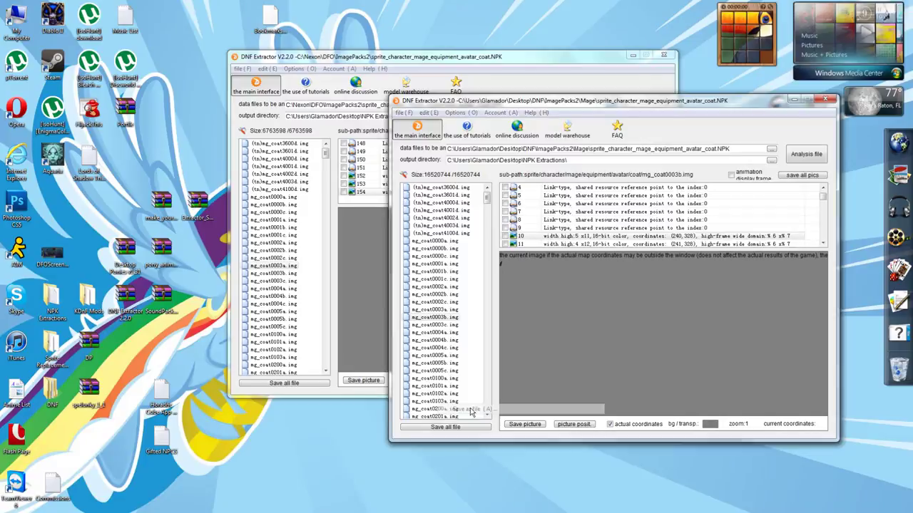
pyautogui.doubleClick(605, 196)
pyautogui.doubleClick(507, 184)
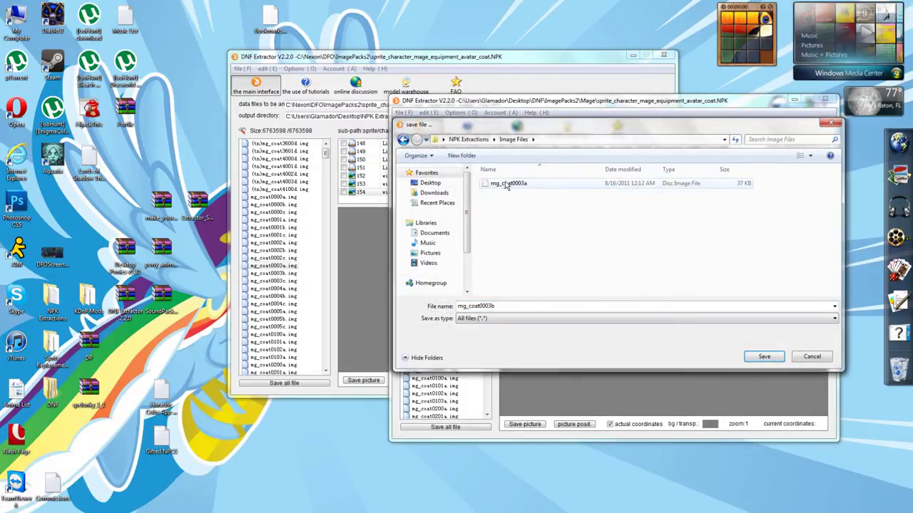
pyautogui.click(763, 356)
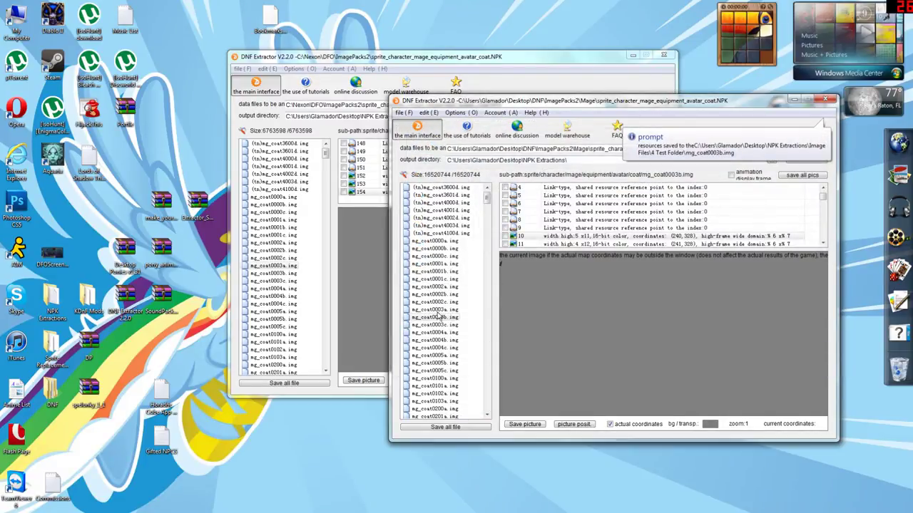
# Export mg_coat0003c.img into the 4 Test Folder as well
pyautogui.click(435, 325)
pyautogui.rightClick(435, 324)
pyautogui.click(470, 411)
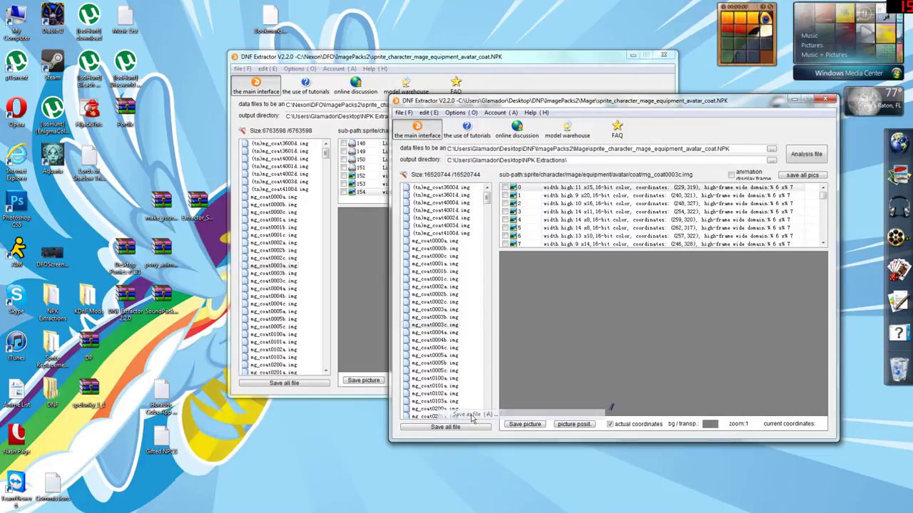
pyautogui.doubleClick(606, 194)
pyautogui.doubleClick(507, 184)
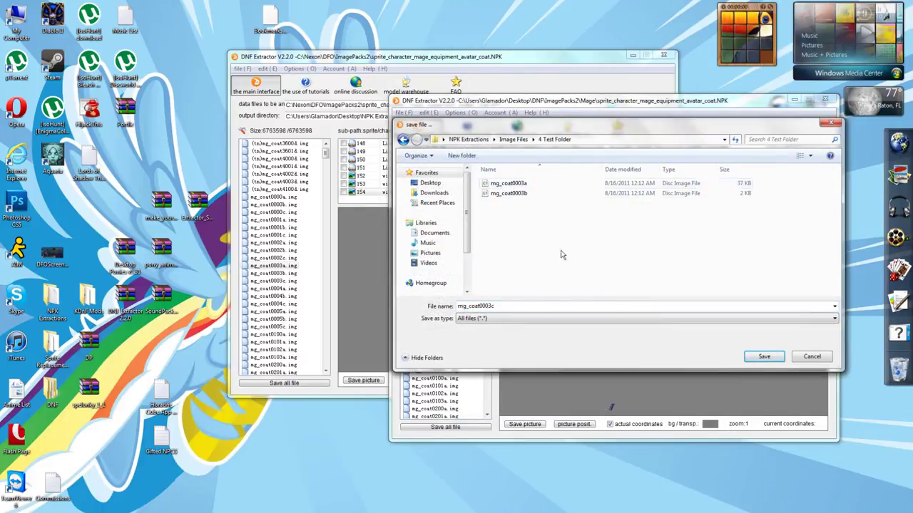
pyautogui.click(762, 357)
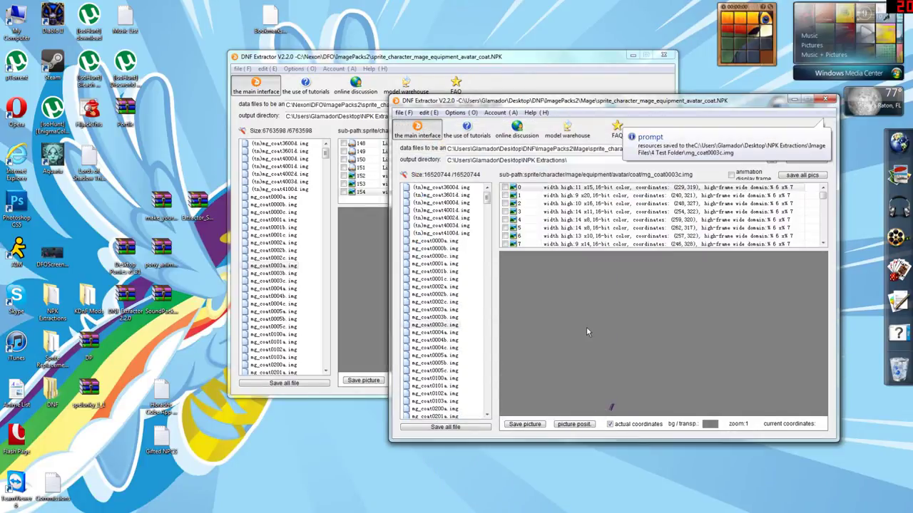
pyautogui.click(368, 285)
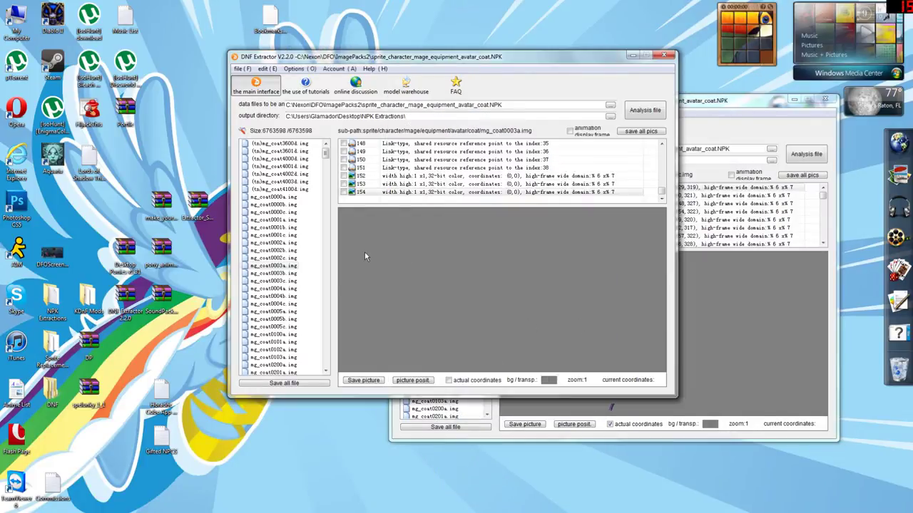
# Replace mg_coat0000a.img with the exported mg_coat0003a file
pyautogui.click(278, 198)
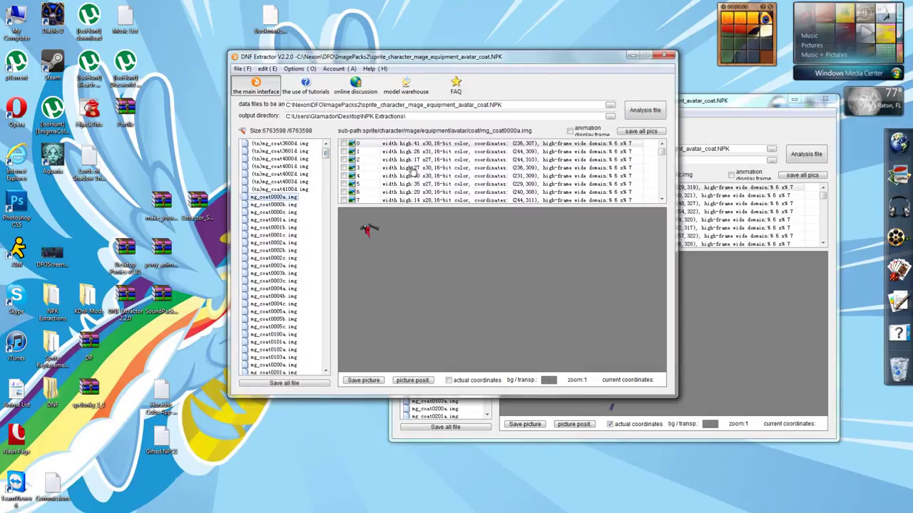
pyautogui.rightClick(284, 198)
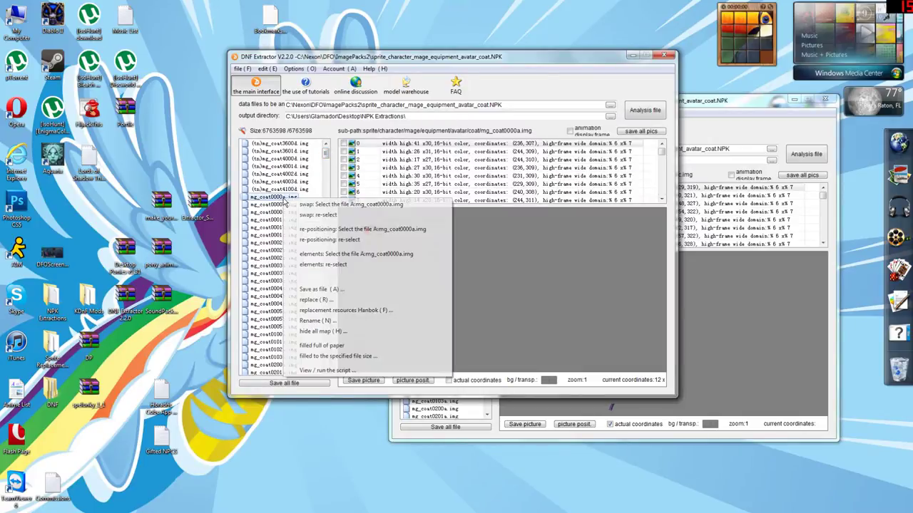
pyautogui.click(308, 297)
pyautogui.doubleClick(348, 140)
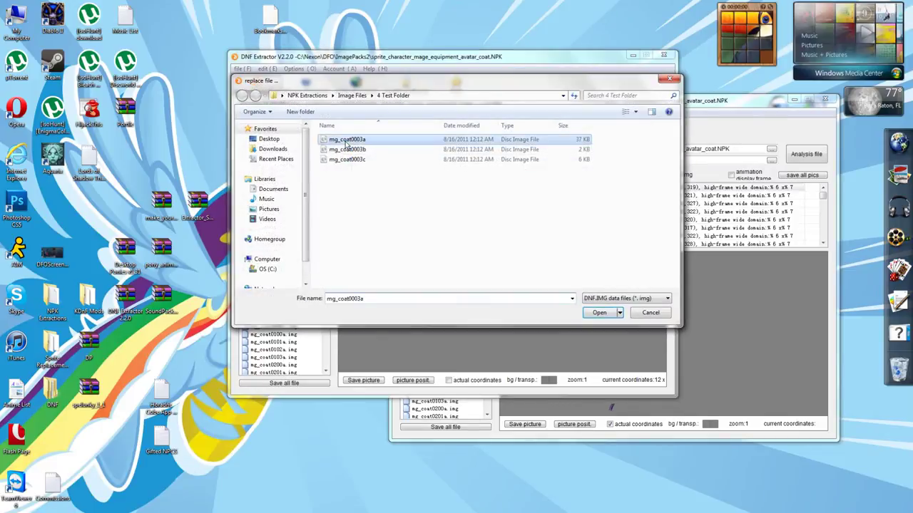
pyautogui.click(522, 294)
# Replace mg_coat0000b.img with the exported mg_coat0003b file
pyautogui.click(278, 205)
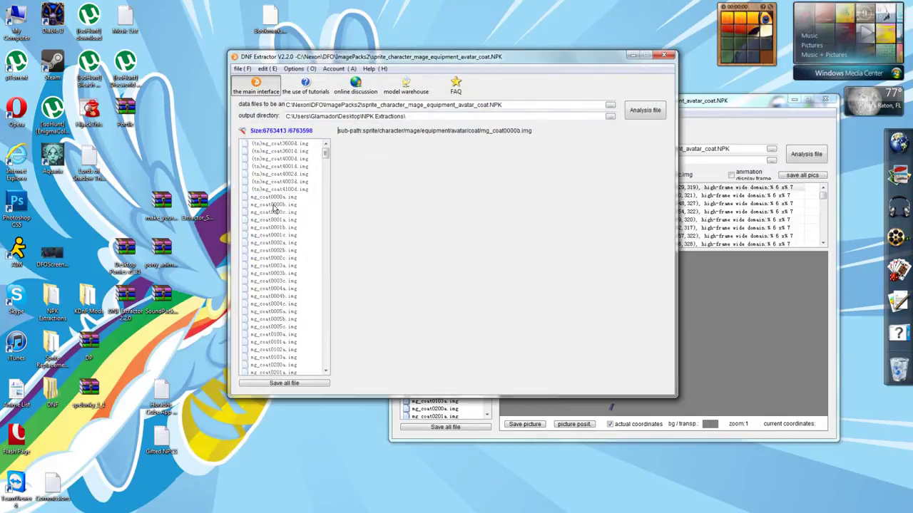
pyautogui.rightClick(284, 205)
pyautogui.click(305, 306)
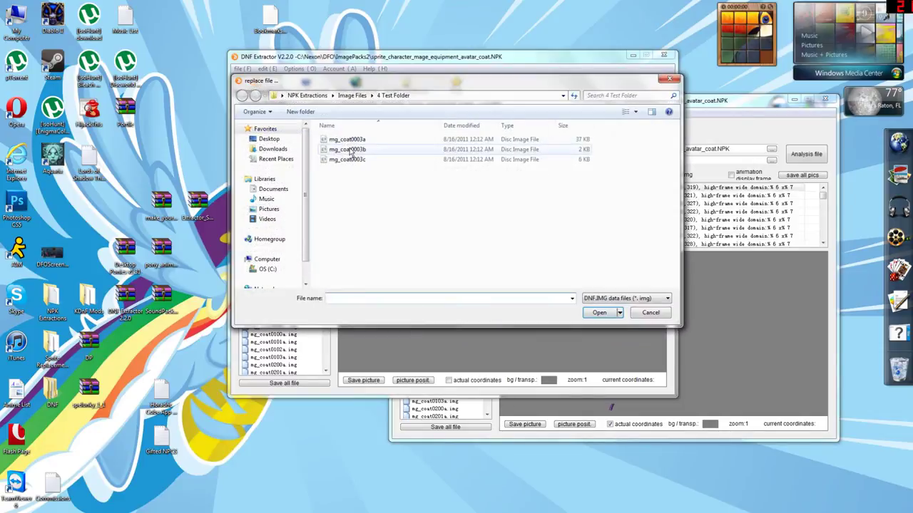
pyautogui.doubleClick(356, 148)
pyautogui.click(518, 294)
# Replace mg_coat0000c.img with the exported mg_coat0003c file
pyautogui.click(271, 212)
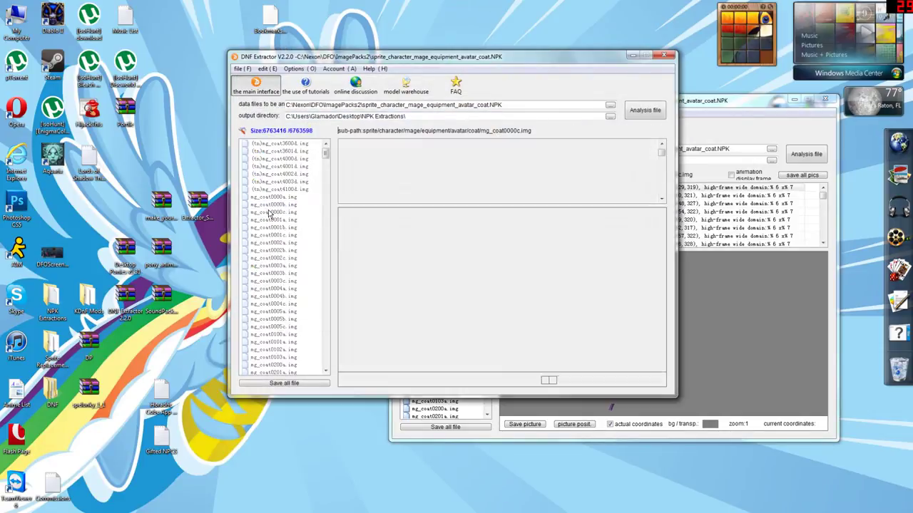
pyautogui.rightClick(269, 212)
pyautogui.click(305, 312)
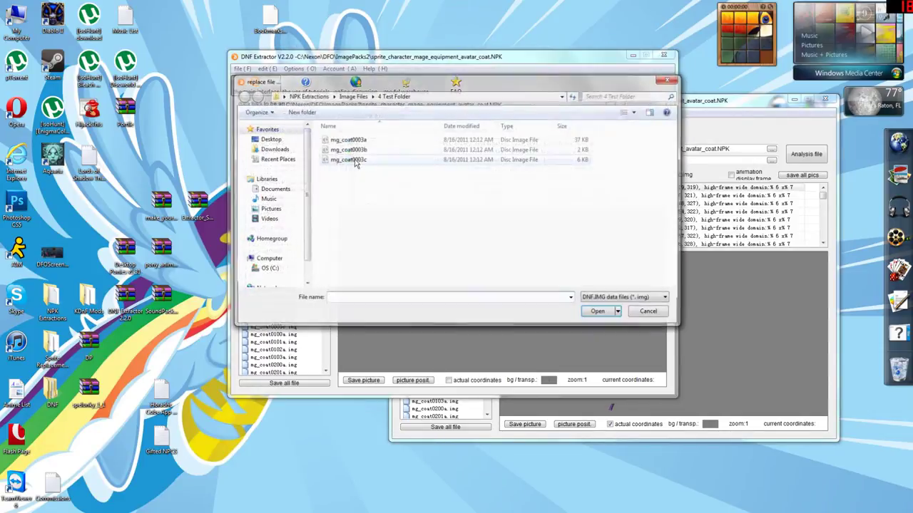
pyautogui.doubleClick(357, 160)
pyautogui.click(518, 293)
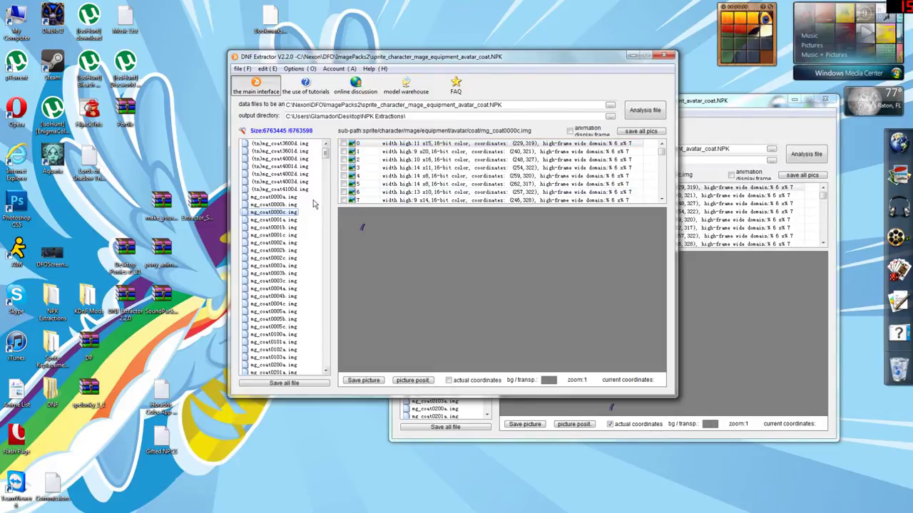
pyautogui.click(278, 204)
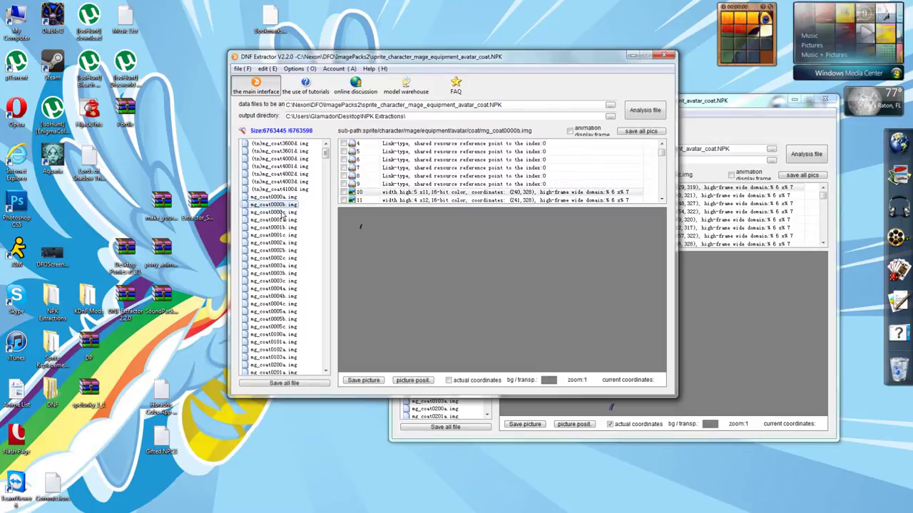
pyautogui.click(282, 211)
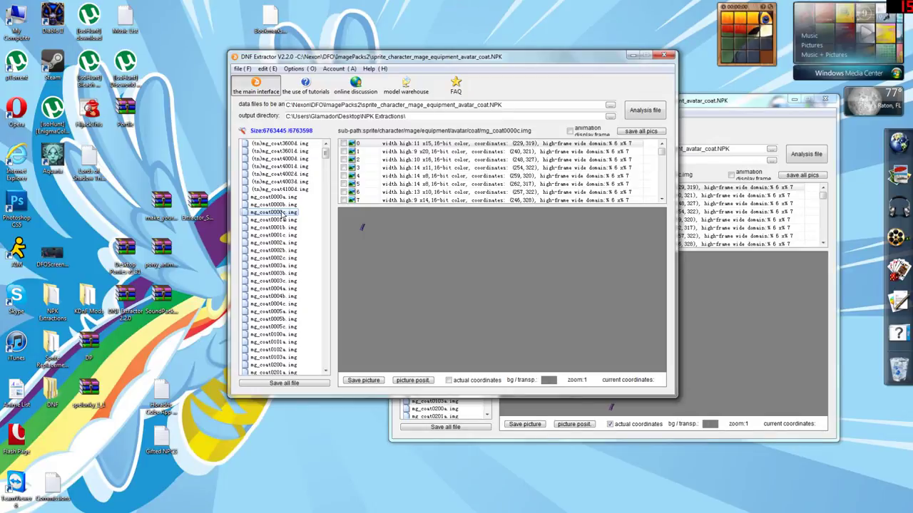
pyautogui.click(282, 205)
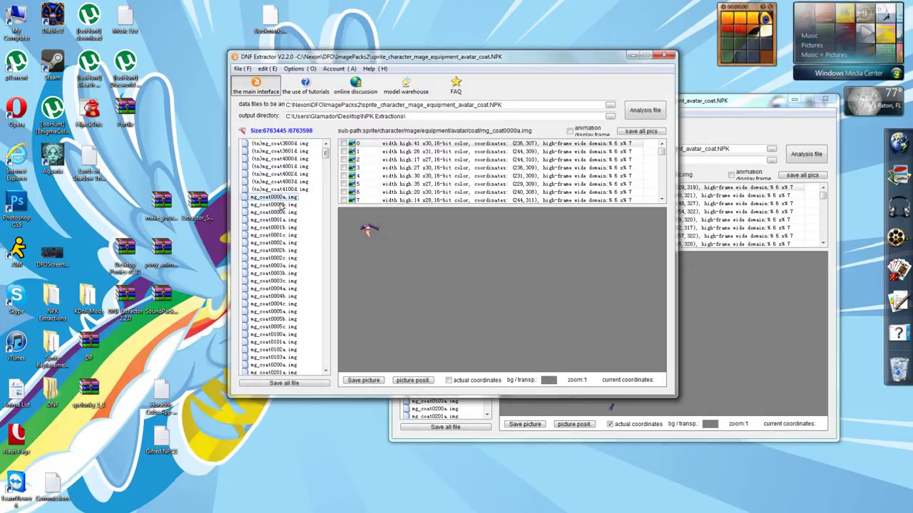
pyautogui.click(281, 213)
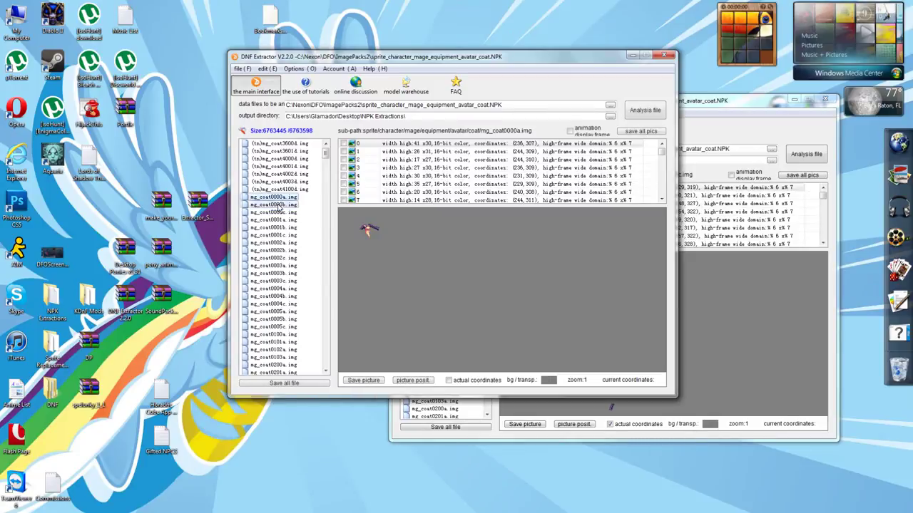
pyautogui.click(281, 205)
pyautogui.click(278, 213)
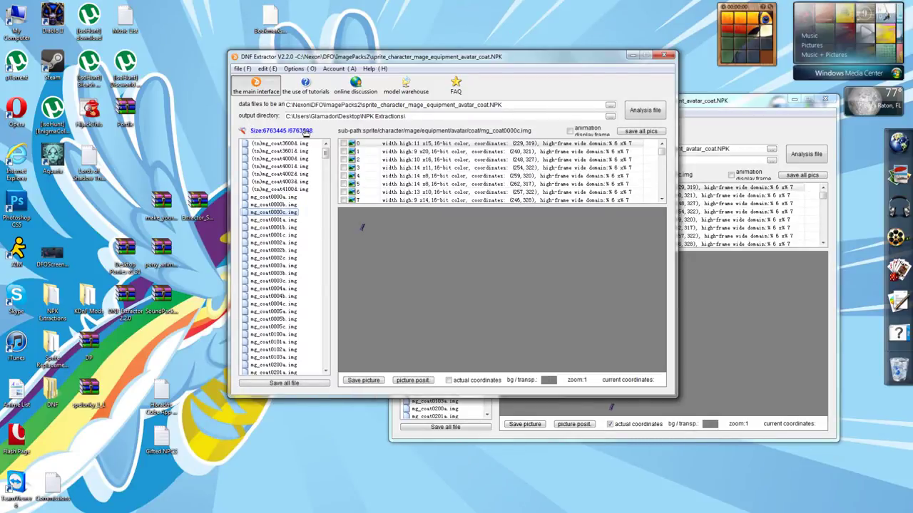
# Confirm saving the modified NPK, then compare the Mage coat and ImagePacks2 coat NPK windows
pyautogui.click(505, 297)
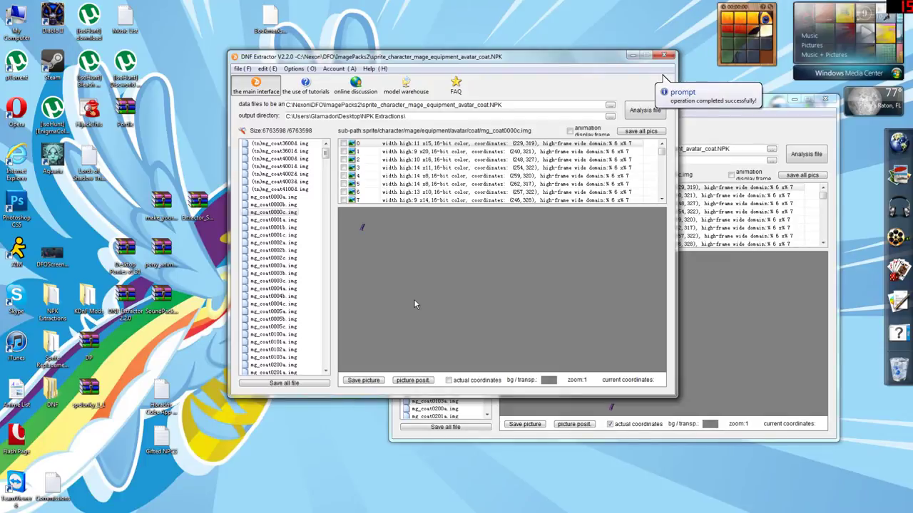
pyautogui.click(774, 290)
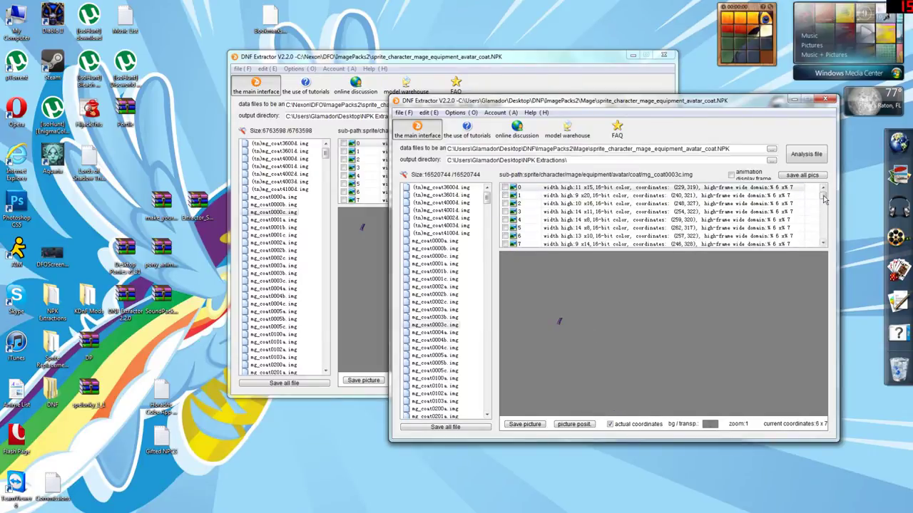
pyautogui.moveTo(822, 194)
pyautogui.mouseDown()
pyautogui.moveTo(822, 240)
pyautogui.moveTo(822, 193)
pyautogui.mouseUp()
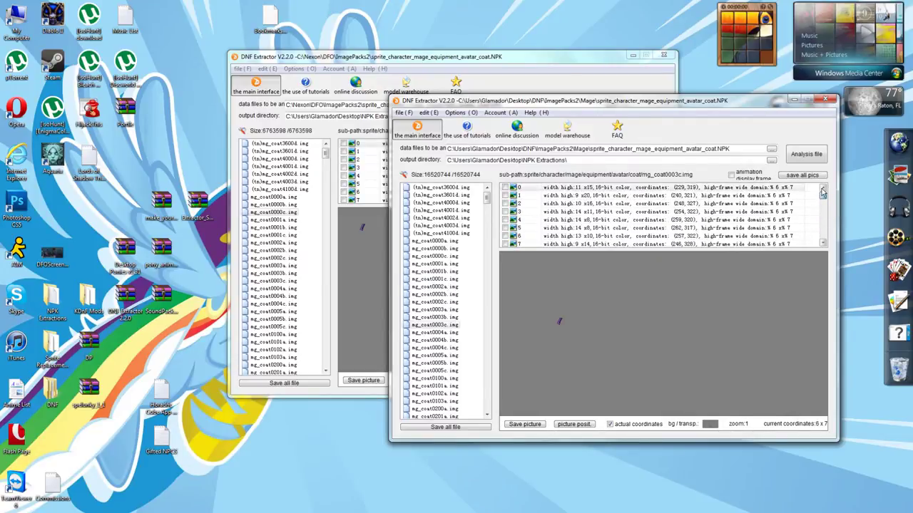
pyautogui.click(359, 291)
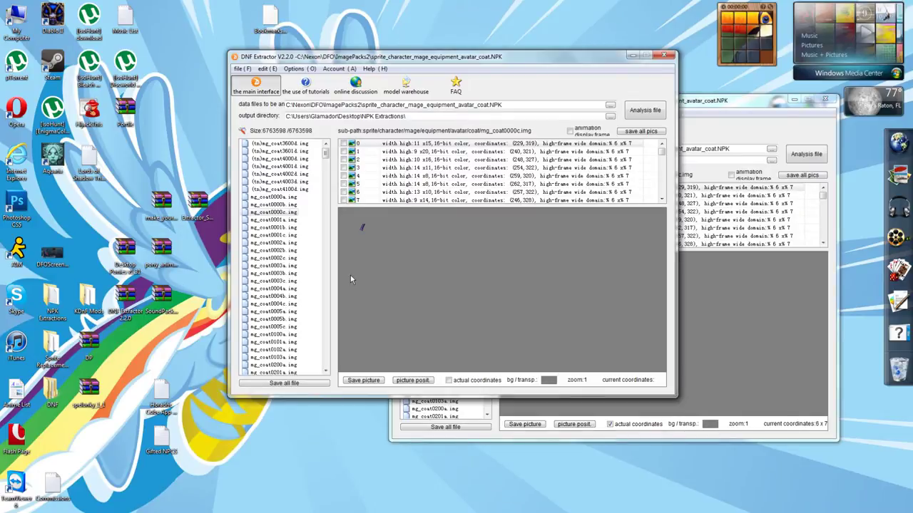
# Navigate to C:\Nexon\DFO\ImagePacks3 in the file browser
pyautogui.doubleClick(16, 21)
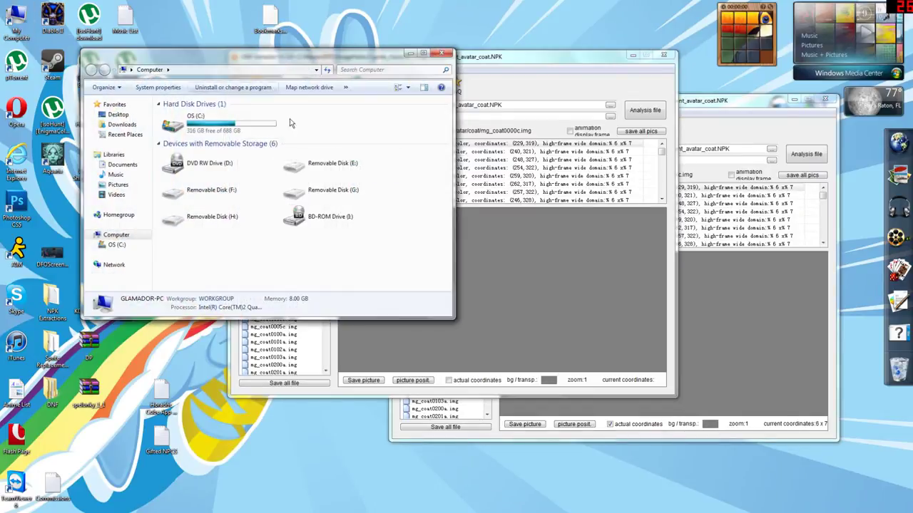
pyautogui.click(492, 233)
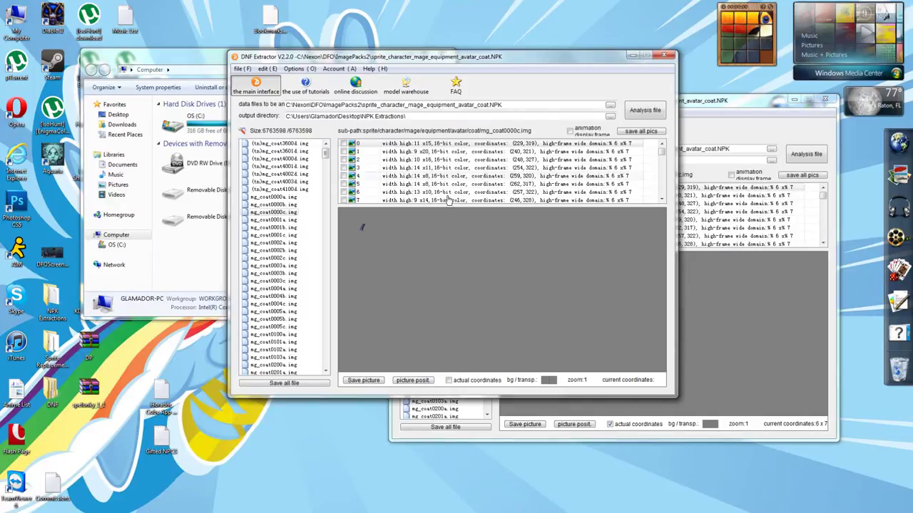
pyautogui.click(189, 227)
pyautogui.doubleClick(196, 116)
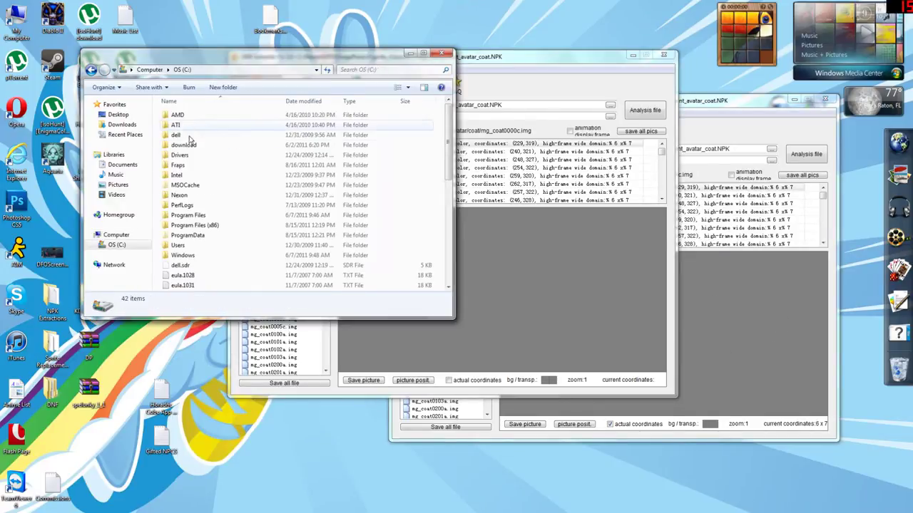
pyautogui.doubleClick(180, 194)
pyautogui.doubleClick(179, 116)
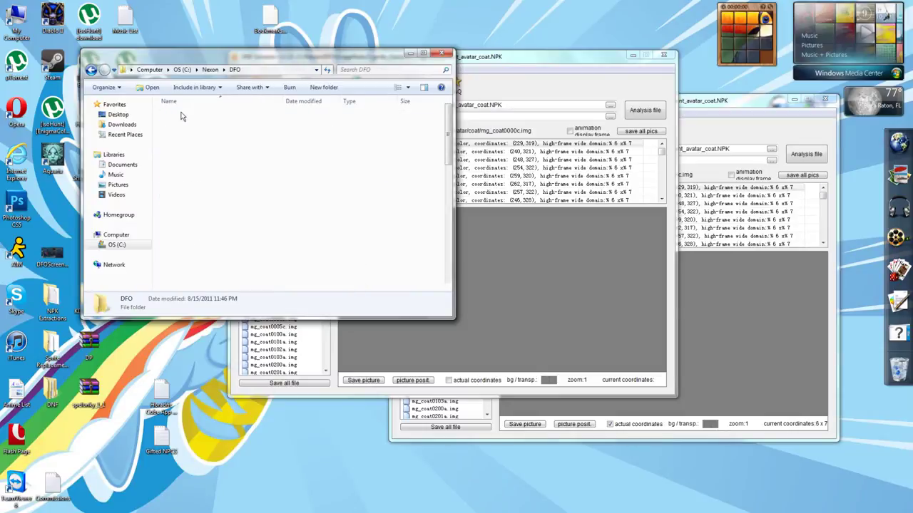
pyautogui.click(206, 135)
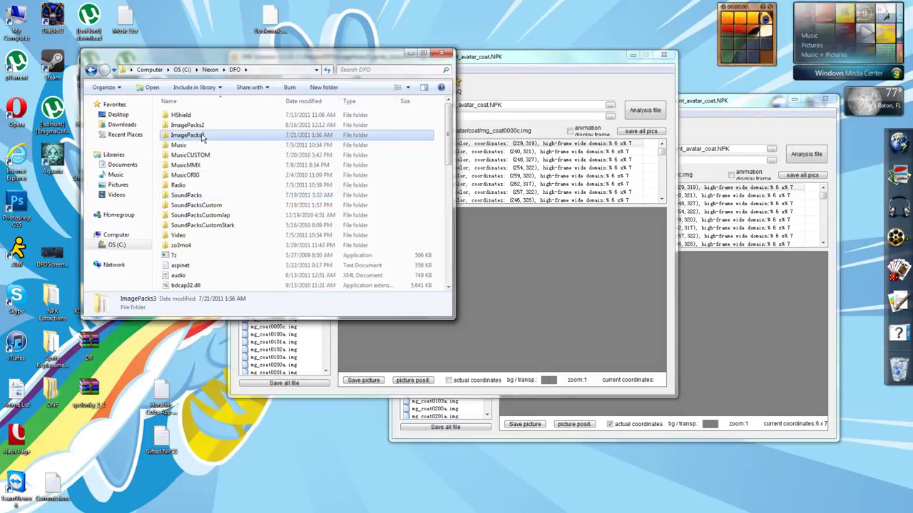
pyautogui.doubleClick(225, 136)
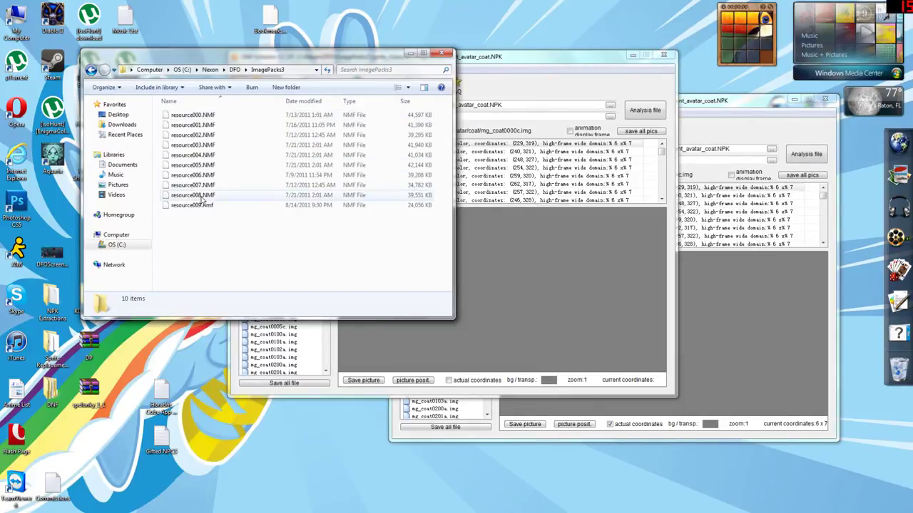
# Delete all ten NMF files in the ImagePacks3 folder
pyautogui.moveTo(255, 231); pyautogui.dragTo(218, 111)
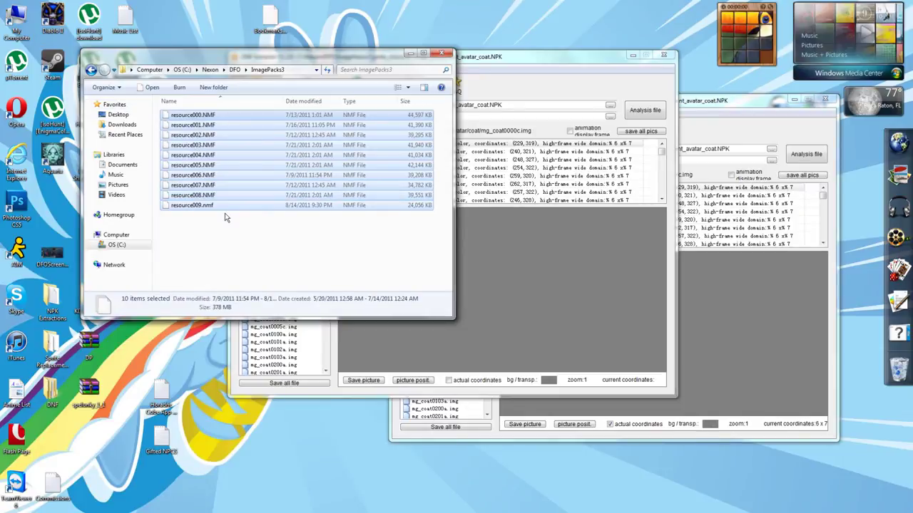
pyautogui.press('Delete')
pyautogui.press('Return')
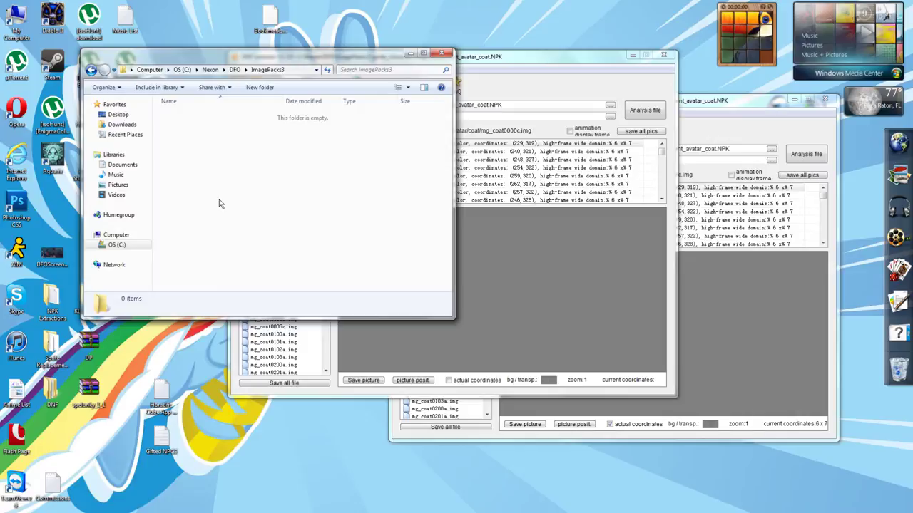
pyautogui.click(503, 58)
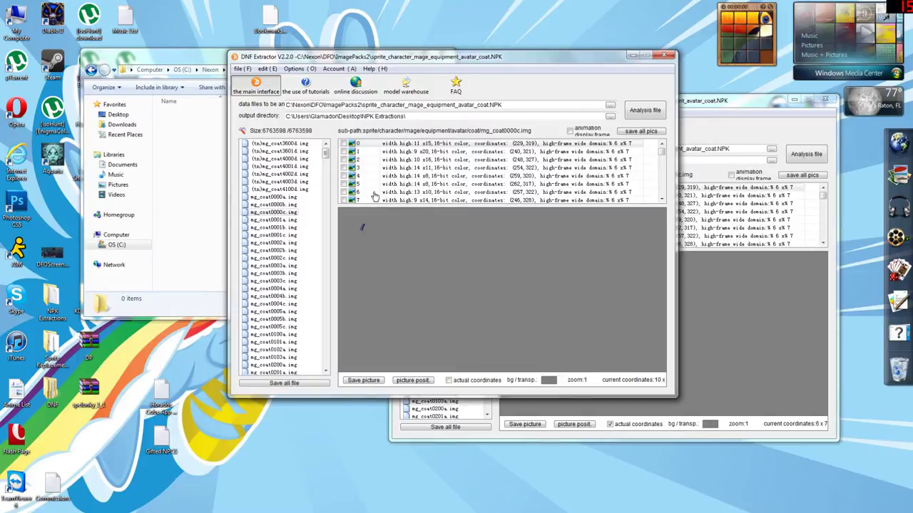
# Return to the game-folder NPK window and display mg_coat0000a.img's frames and sprite
pyautogui.click(184, 114)
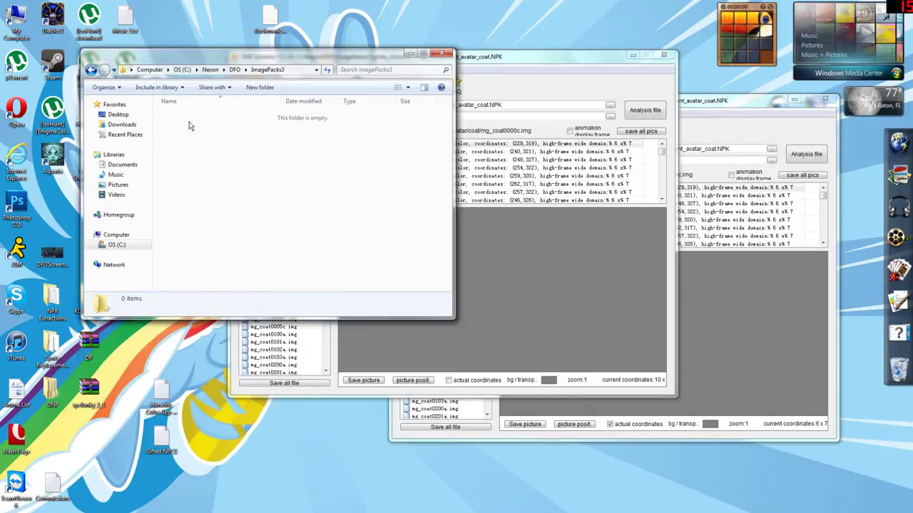
pyautogui.click(516, 250)
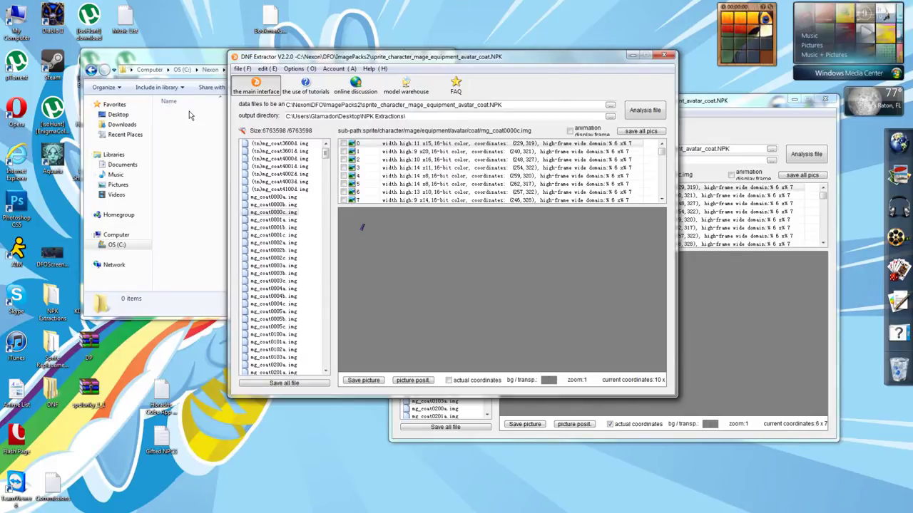
pyautogui.click(278, 197)
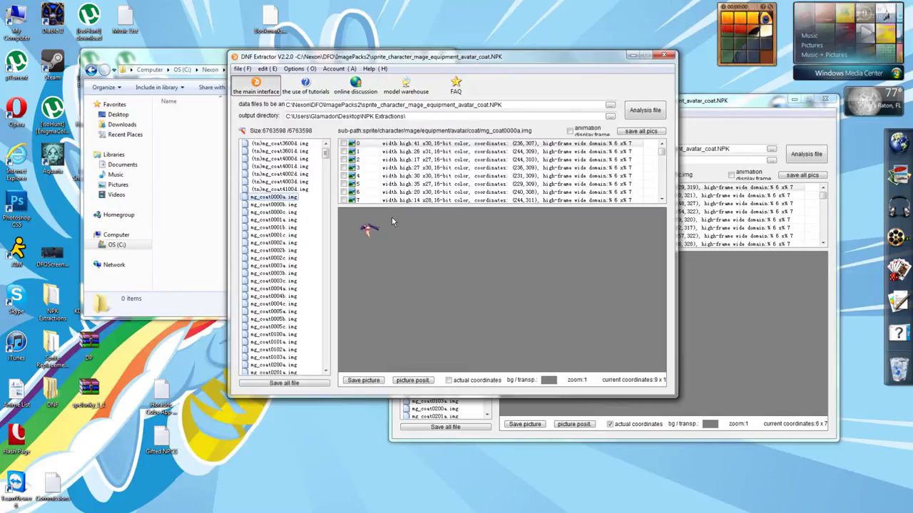
pyautogui.click(220, 206)
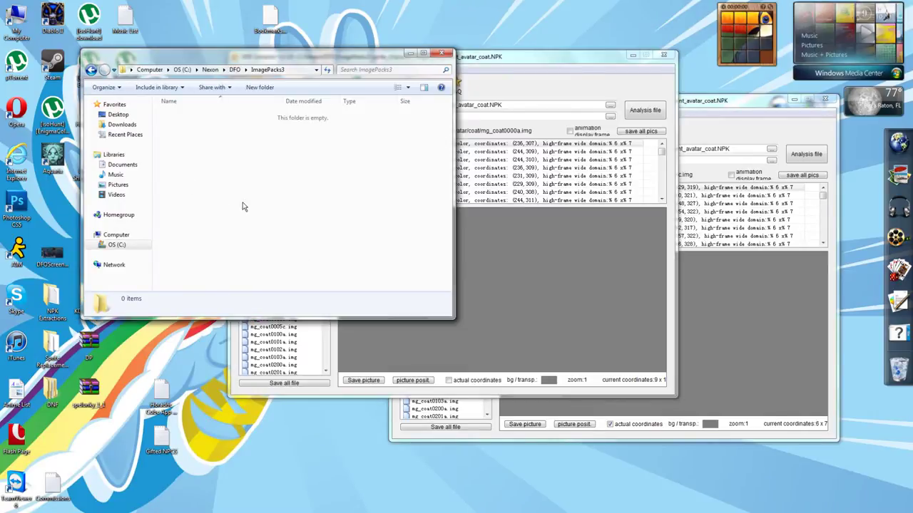
pyautogui.hotkey('alt', 'Tab')
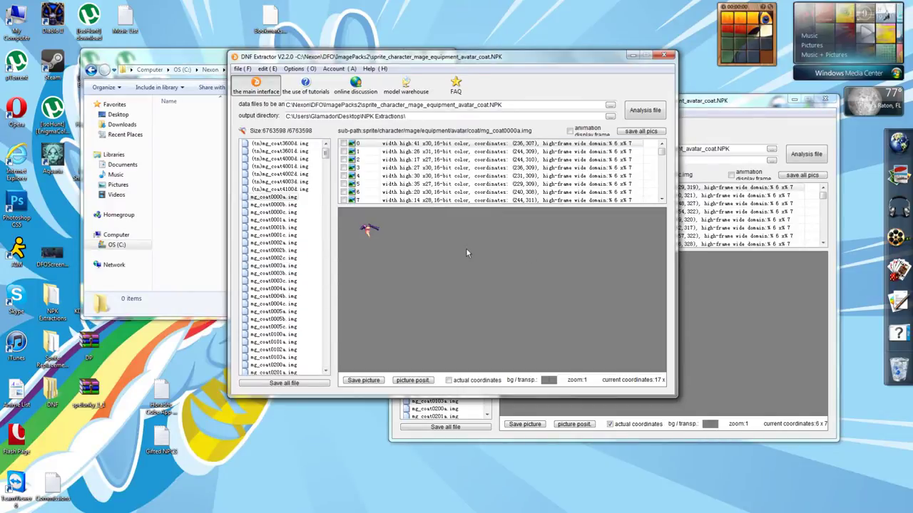
# Preview mg_coat0101a.img in the desktop NPK copy and play its frame animation
pyautogui.click(769, 322)
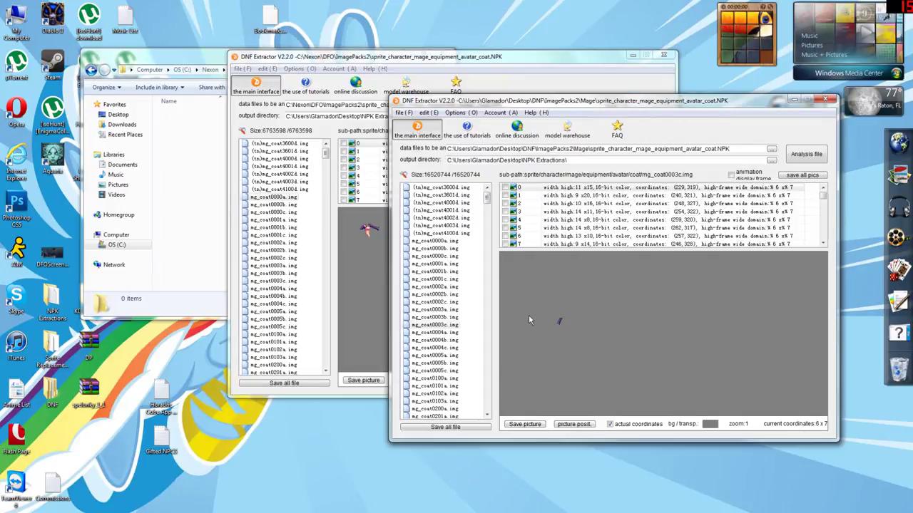
pyautogui.click(438, 385)
pyautogui.scroll(-5, 435, 328)
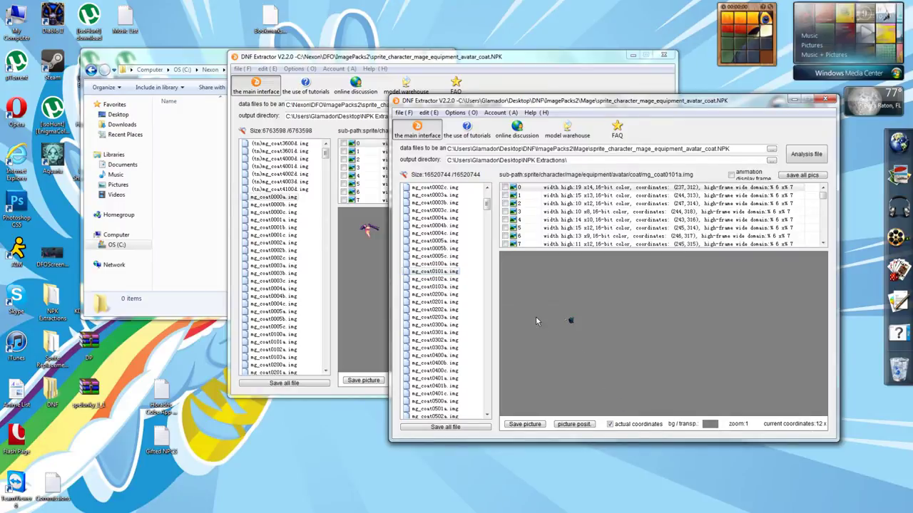
pyautogui.click(732, 175)
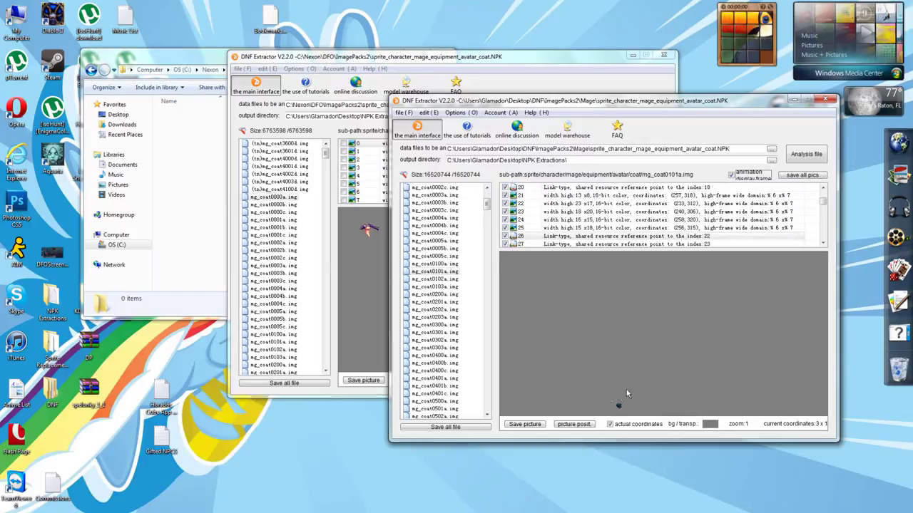
pyautogui.click(759, 179)
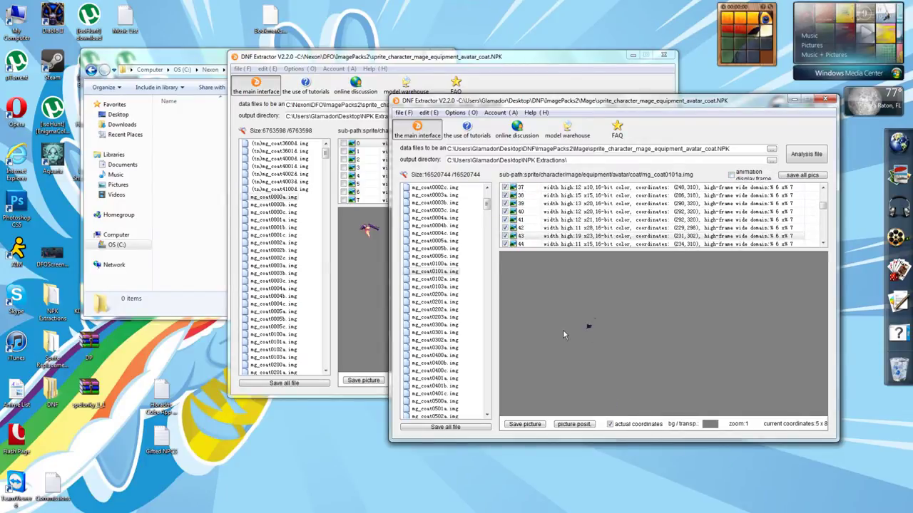
# Save mg_coat0101a.img as a file into Image Files\4 Test Folder
pyautogui.rightClick(437, 272)
pyautogui.click(468, 361)
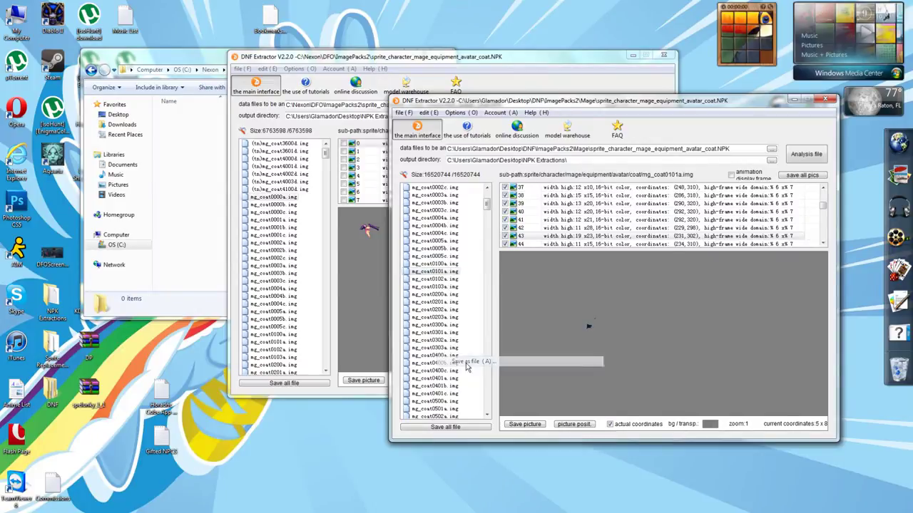
pyautogui.doubleClick(606, 194)
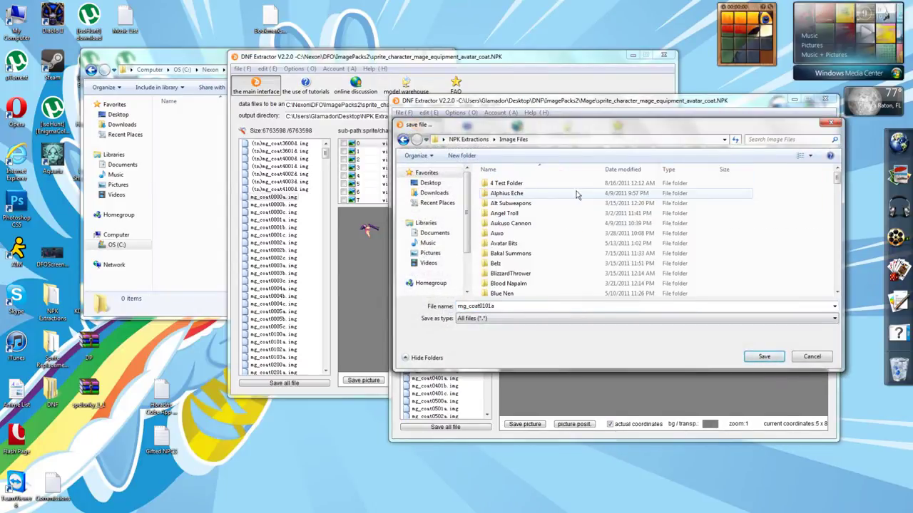
pyautogui.doubleClick(508, 184)
pyautogui.click(750, 356)
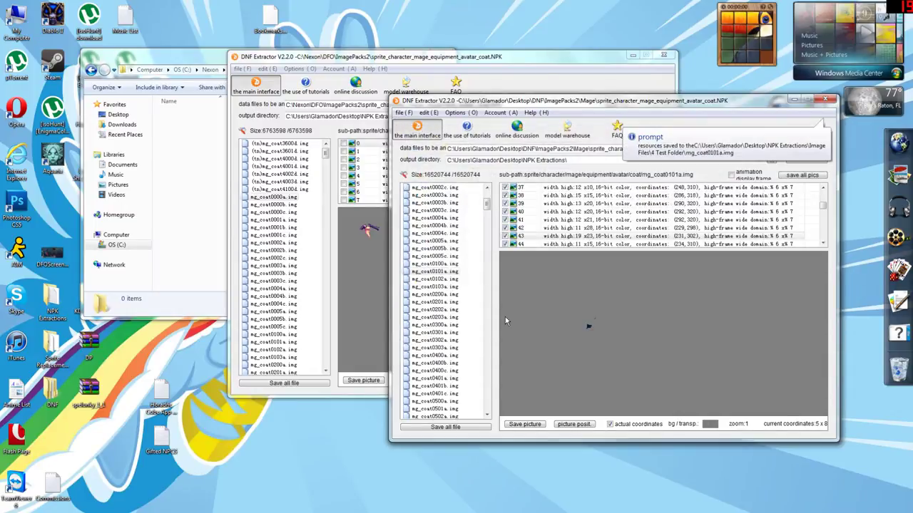
# Replace mg_coat0000a.img in the game NPK with mg_coat0101a from 4 Test Folder
pyautogui.click(285, 199)
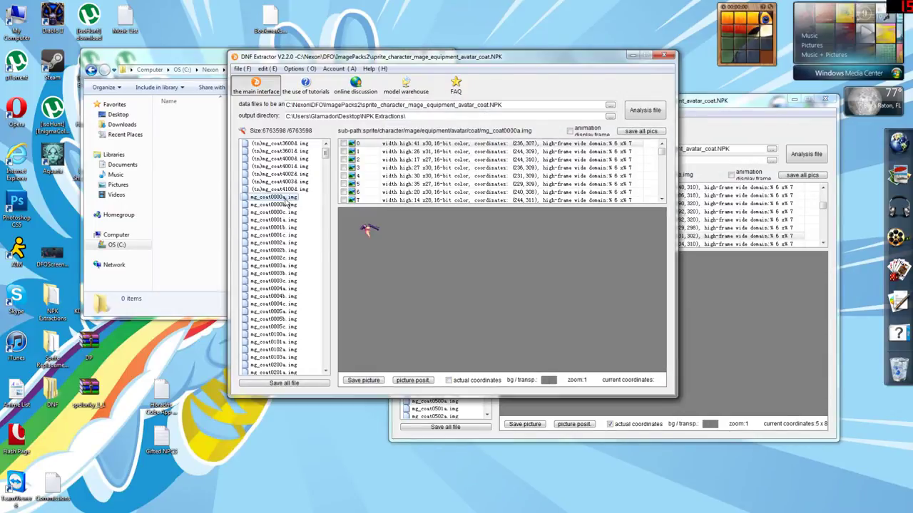
pyautogui.rightClick(284, 201)
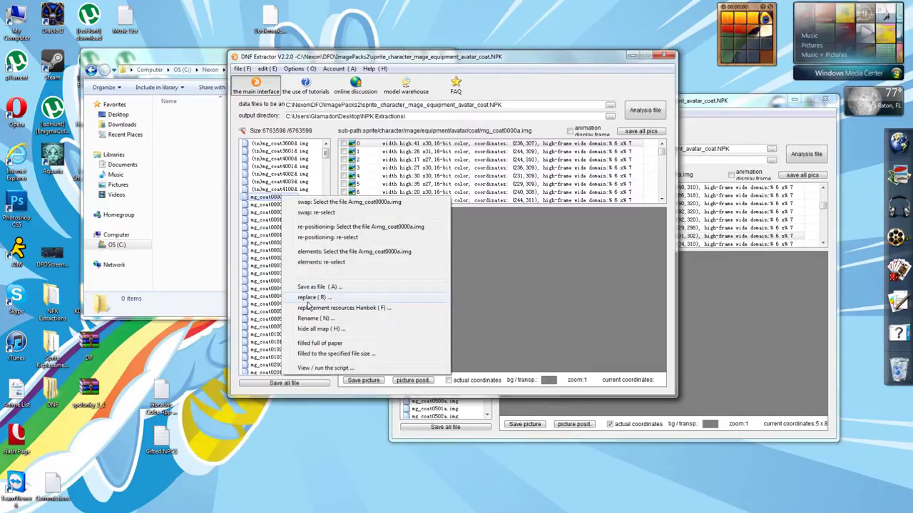
pyautogui.click(538, 281)
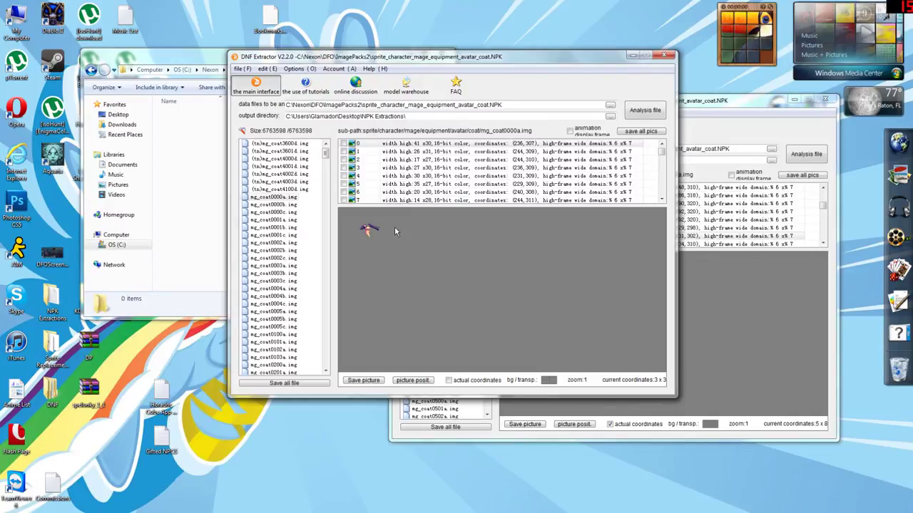
pyautogui.rightClick(283, 199)
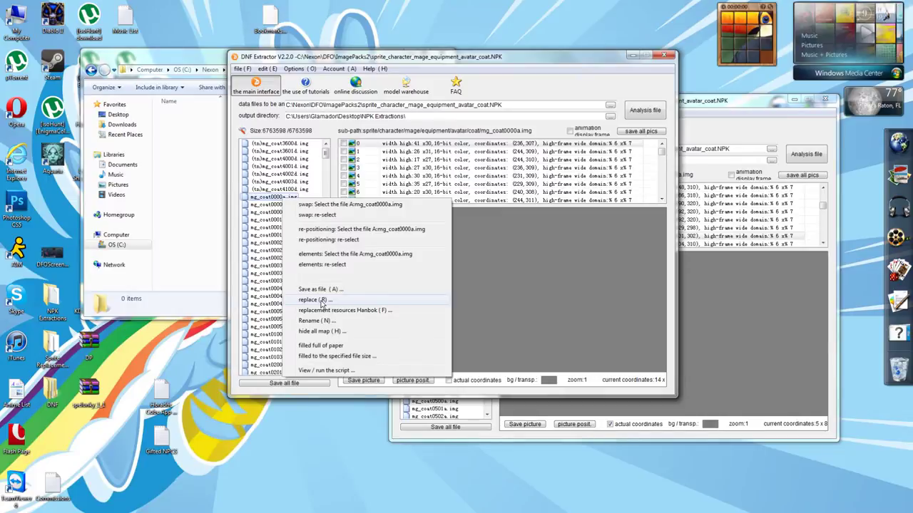
pyautogui.click(313, 300)
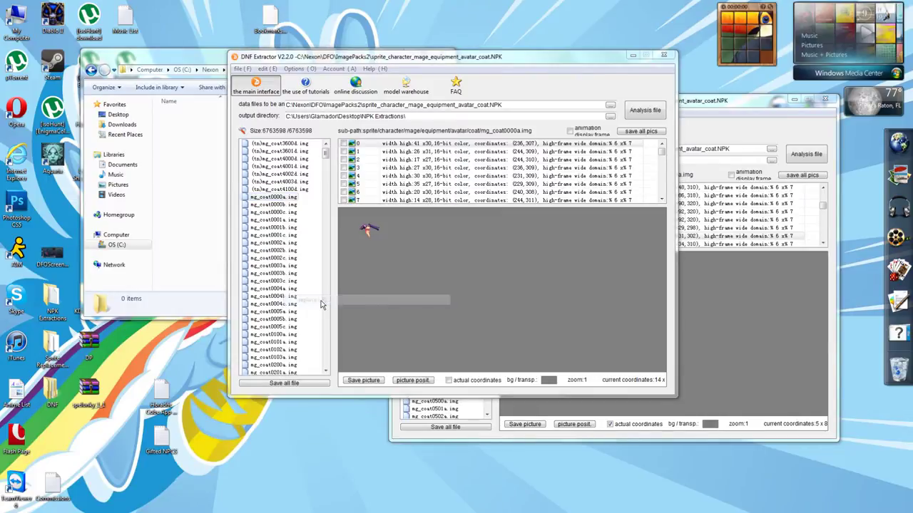
pyautogui.doubleClick(349, 170)
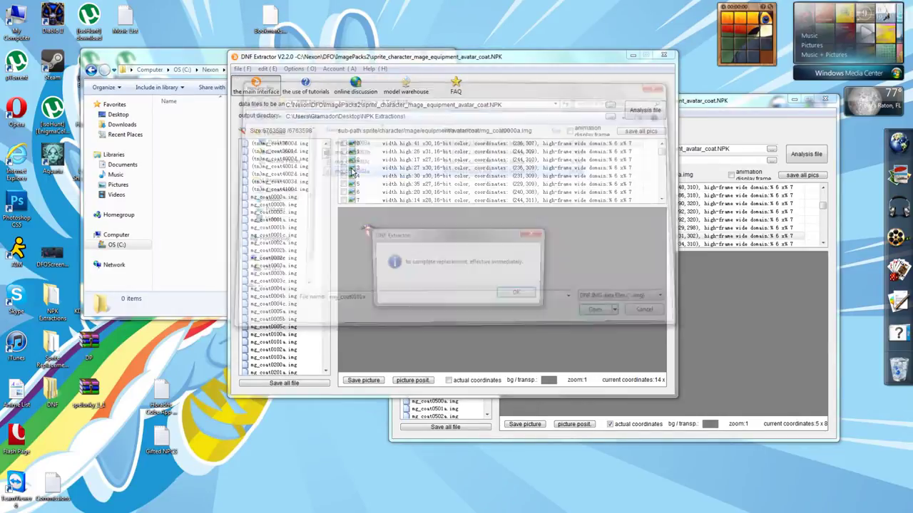
pyautogui.click(520, 297)
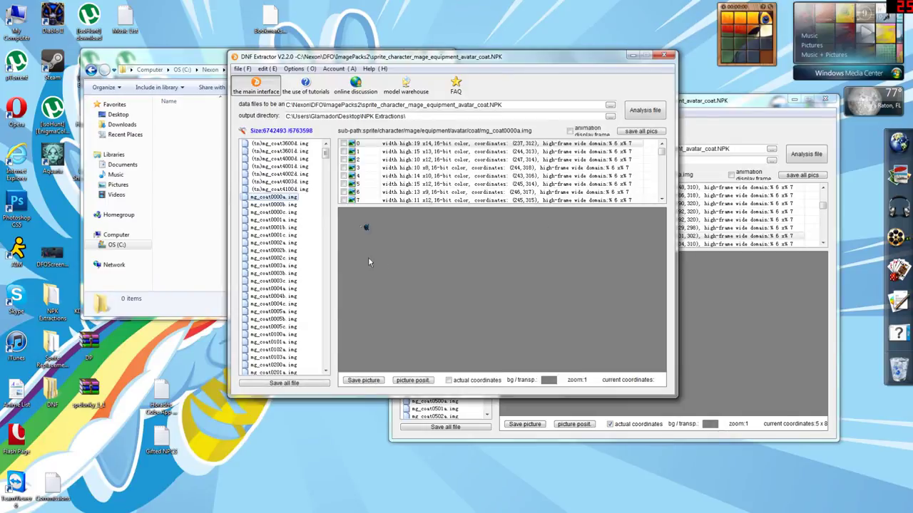
# Hide all frame images in mg_coat0000b.img and mg_coat0000c.img
pyautogui.click(284, 206)
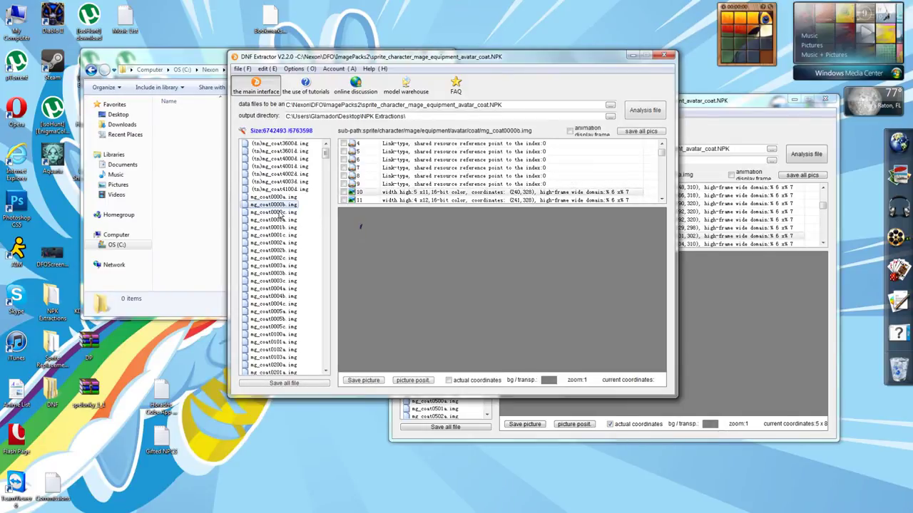
pyautogui.click(281, 216)
pyautogui.click(280, 206)
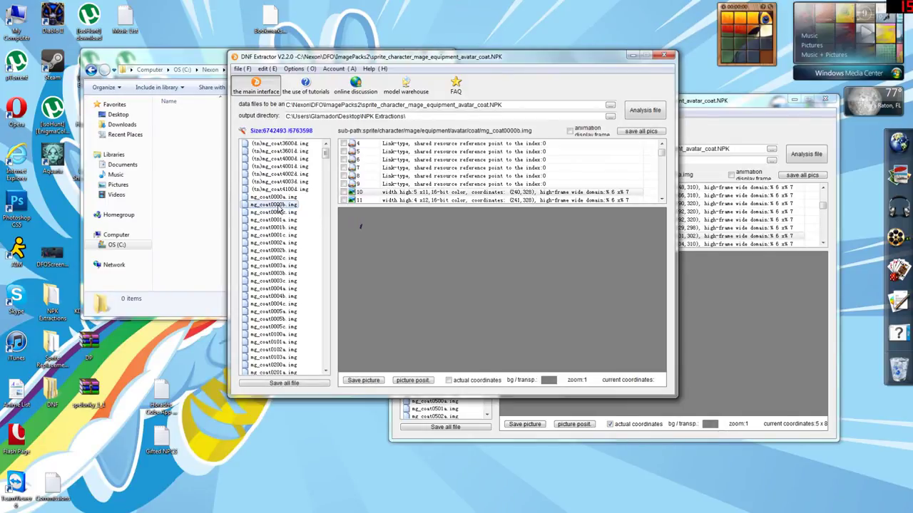
pyautogui.rightClick(281, 209)
pyautogui.click(306, 330)
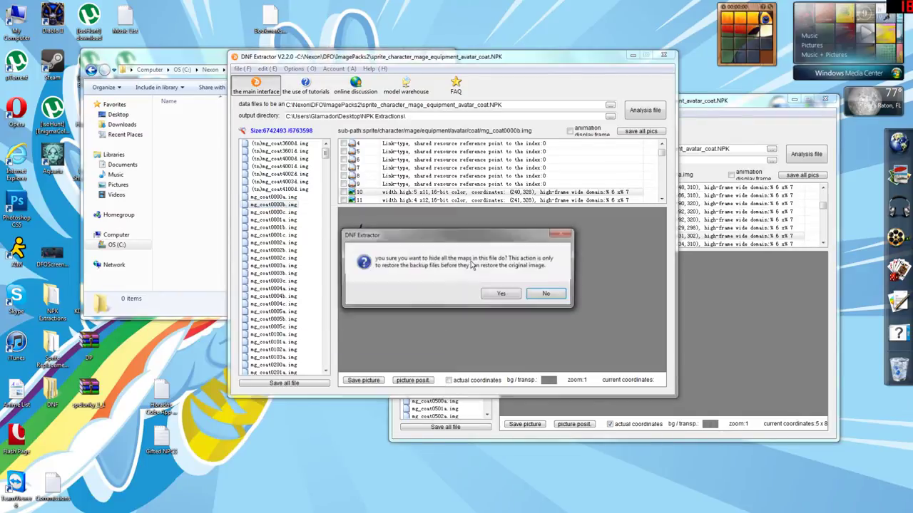
pyautogui.click(497, 296)
pyautogui.click(282, 212)
pyautogui.rightClick(288, 213)
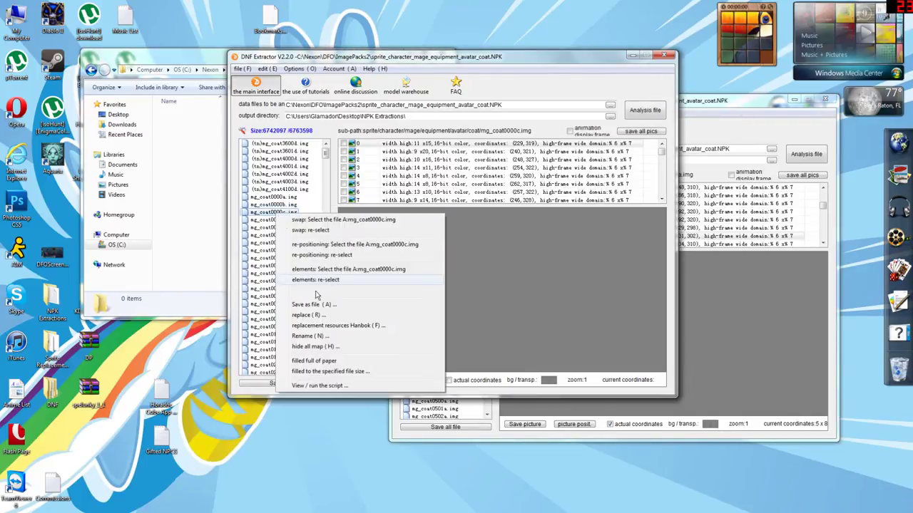
pyautogui.click(325, 348)
pyautogui.click(492, 295)
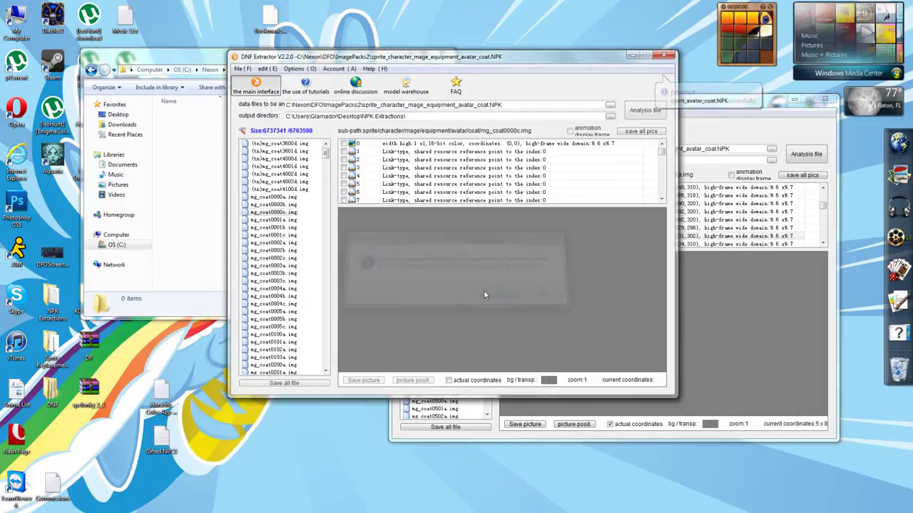
# Pad the coat NPK to its calibrated size of 6763598
pyautogui.click(254, 197)
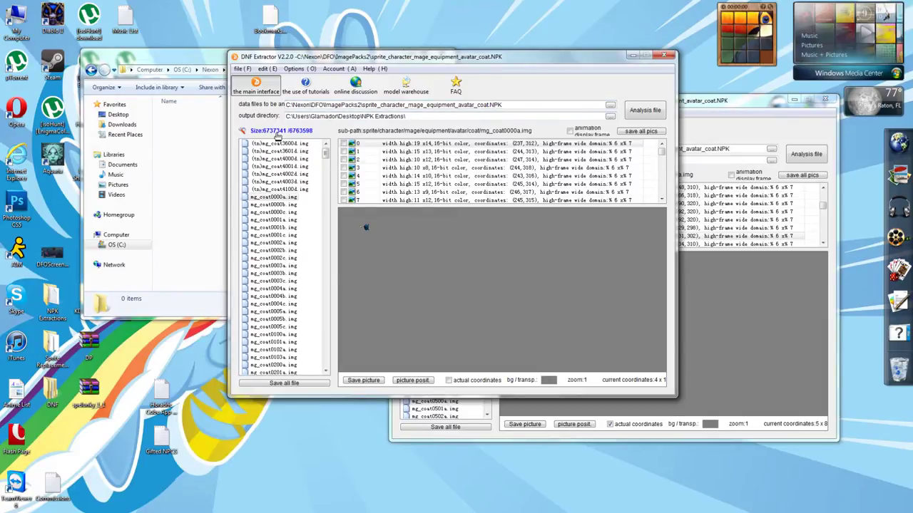
pyautogui.click(277, 132)
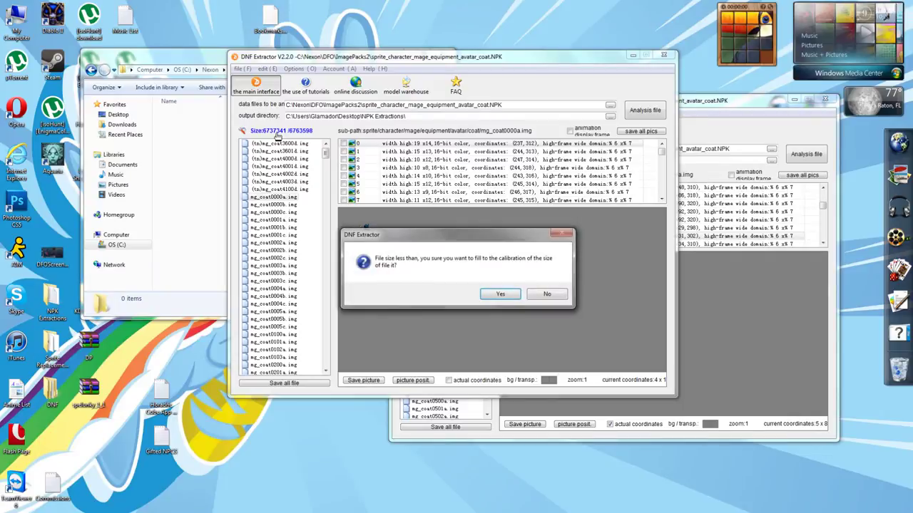
pyautogui.click(493, 297)
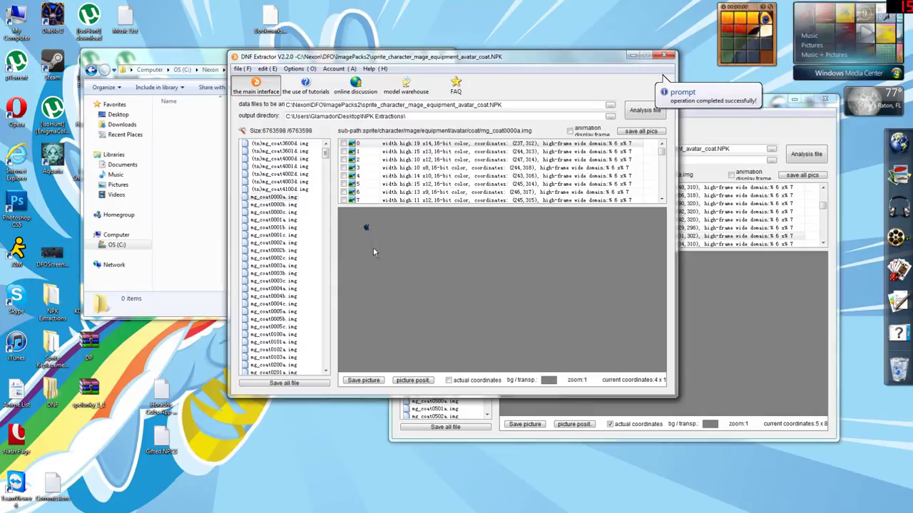
pyautogui.click(716, 333)
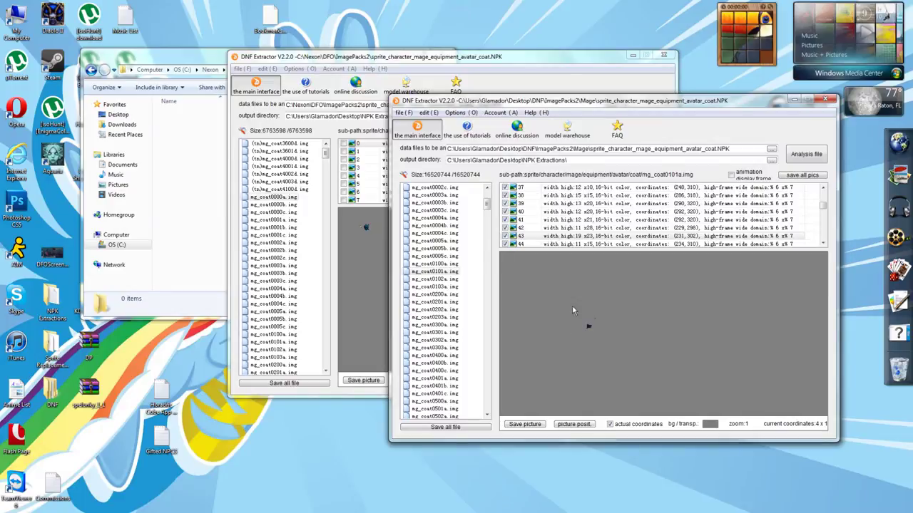
# Browse frames of mg_coat0001c, mg_coat0100a, mg_coat0001a and mg_coat0001b in the game-folder NPK
pyautogui.click(343, 266)
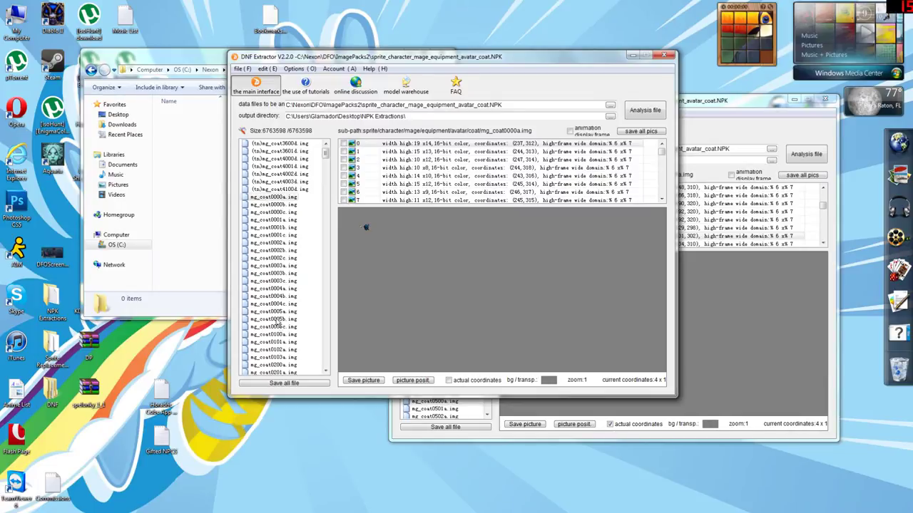
pyautogui.click(278, 225)
pyautogui.click(278, 228)
pyautogui.click(278, 234)
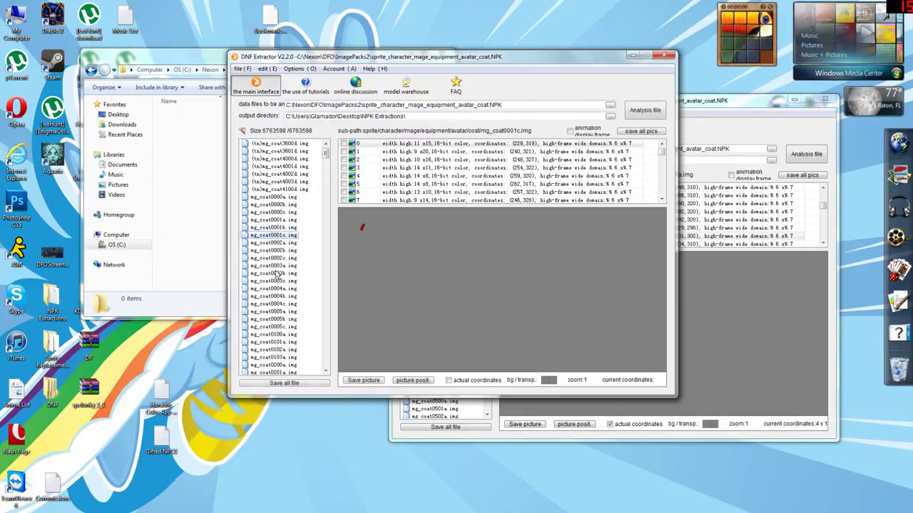
pyautogui.click(278, 336)
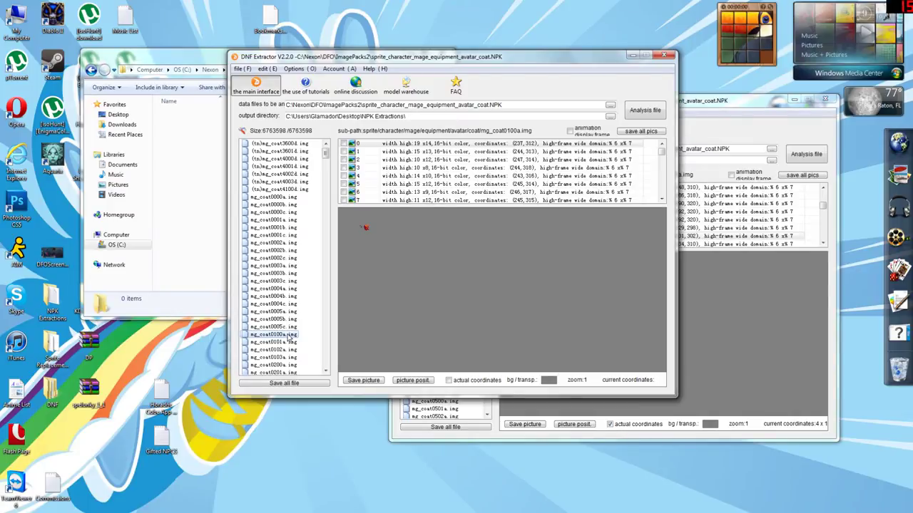
pyautogui.click(274, 221)
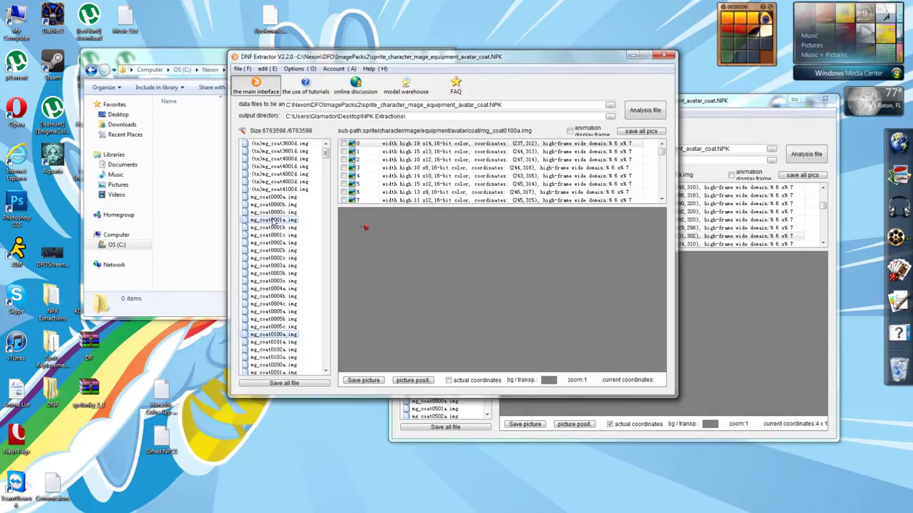
pyautogui.click(277, 228)
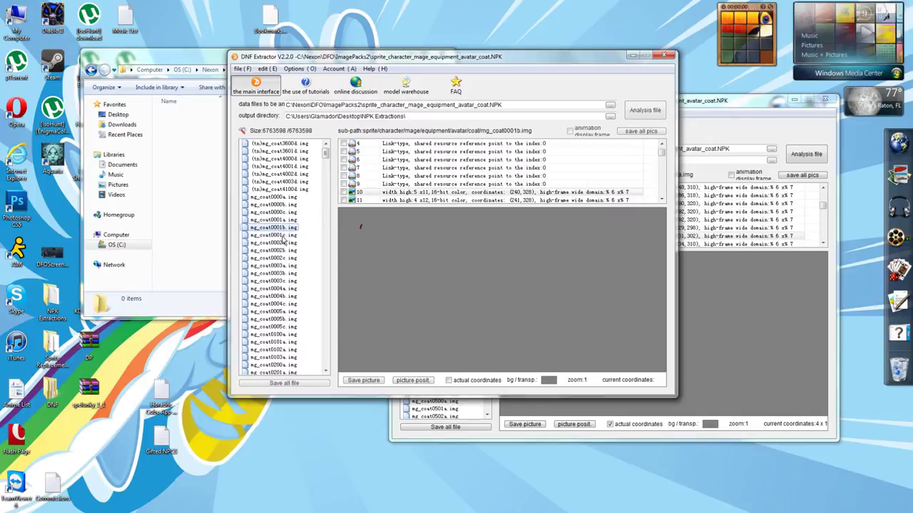
pyautogui.click(280, 235)
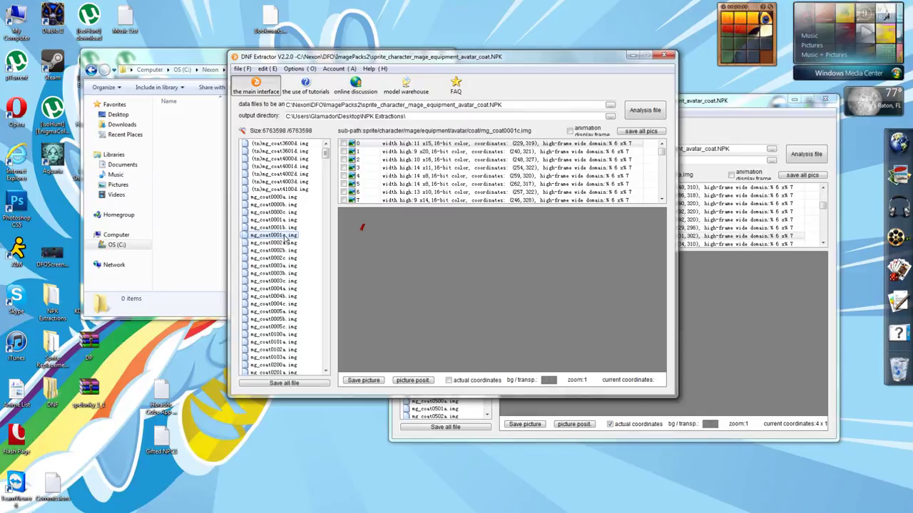
pyautogui.click(285, 226)
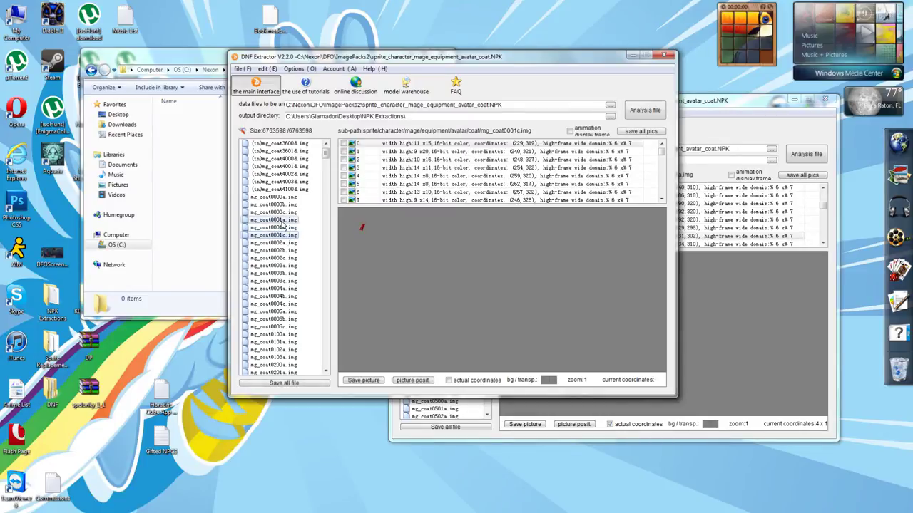
# View mg_coat0100a, then browse mg_coat0003b, mg_coat0000c and mg_coat0001a in the Mage NPK
pyautogui.click(279, 335)
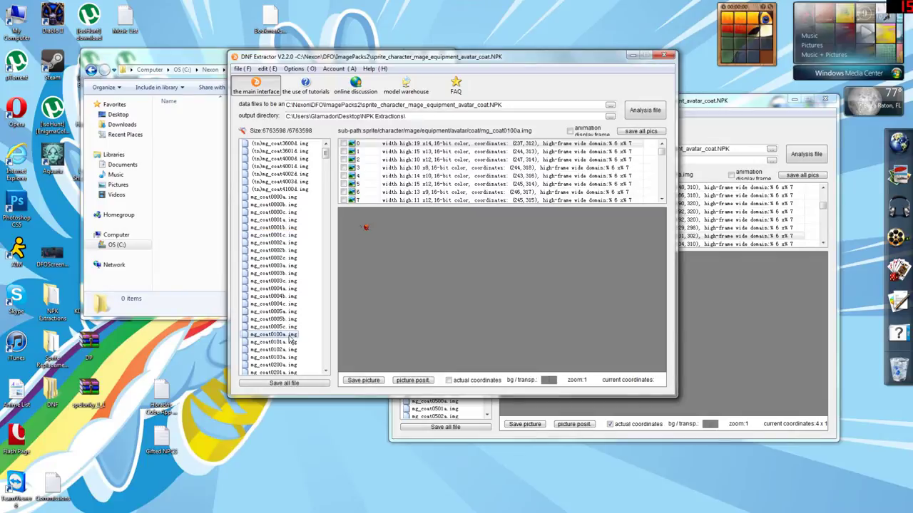
pyautogui.click(753, 325)
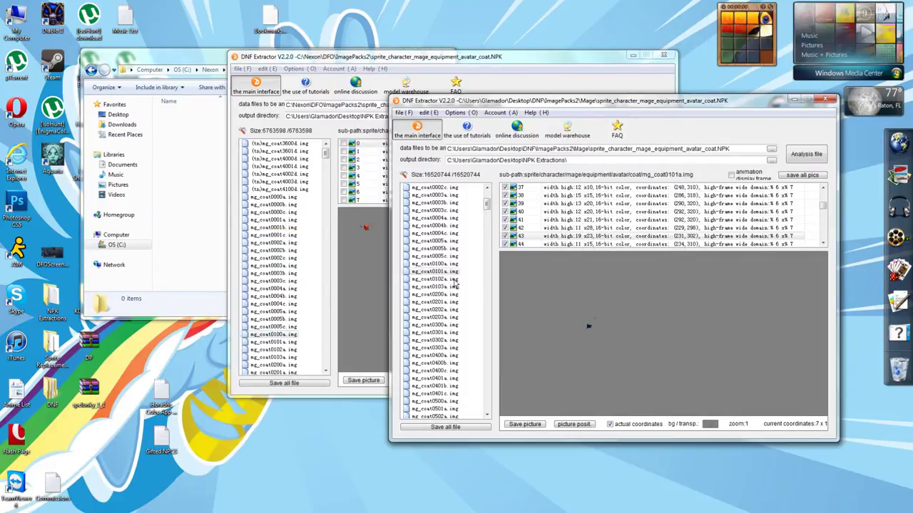
pyautogui.click(437, 206)
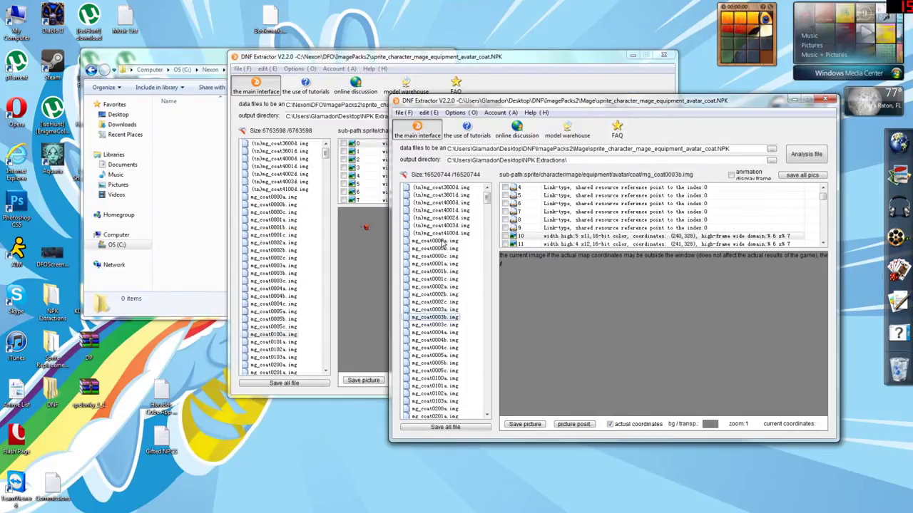
pyautogui.click(436, 257)
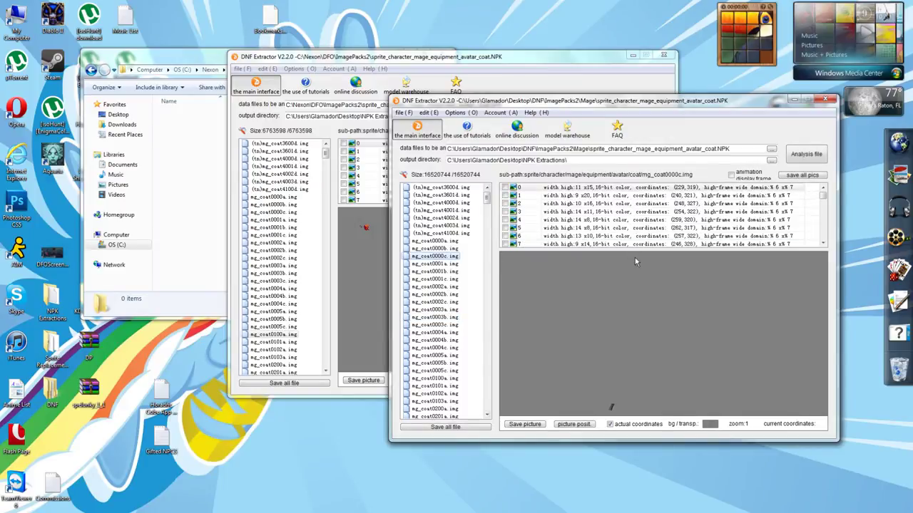
pyautogui.click(439, 265)
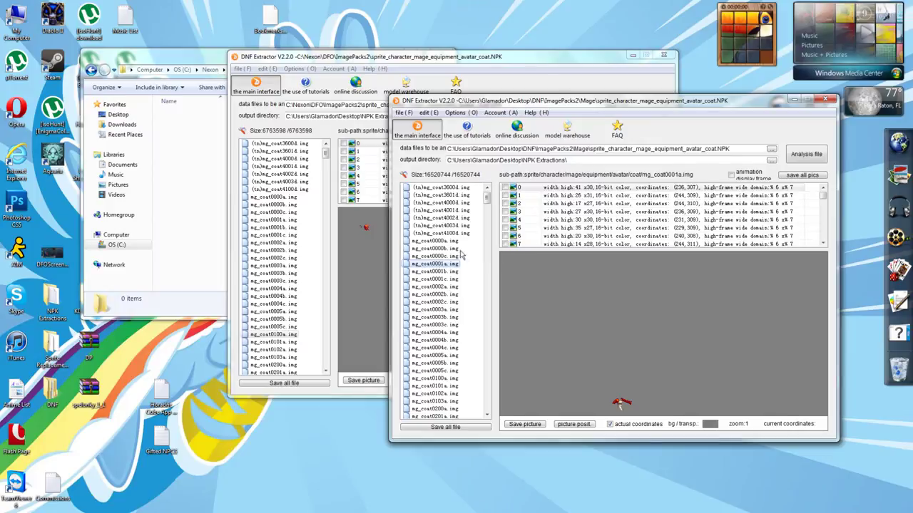
# Merge mg_coat0001a's layers into mg_coat0001b
pyautogui.rightClick(440, 265)
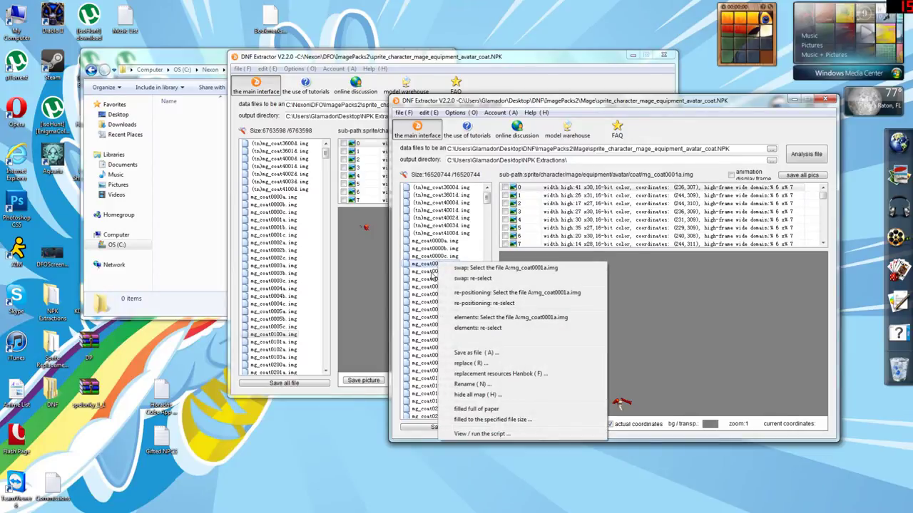
pyautogui.click(471, 317)
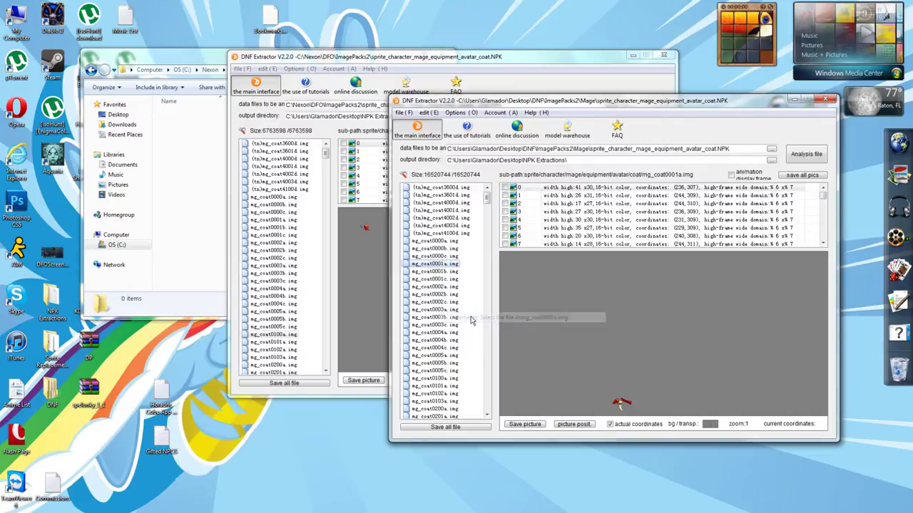
pyautogui.click(435, 273)
pyautogui.rightClick(435, 273)
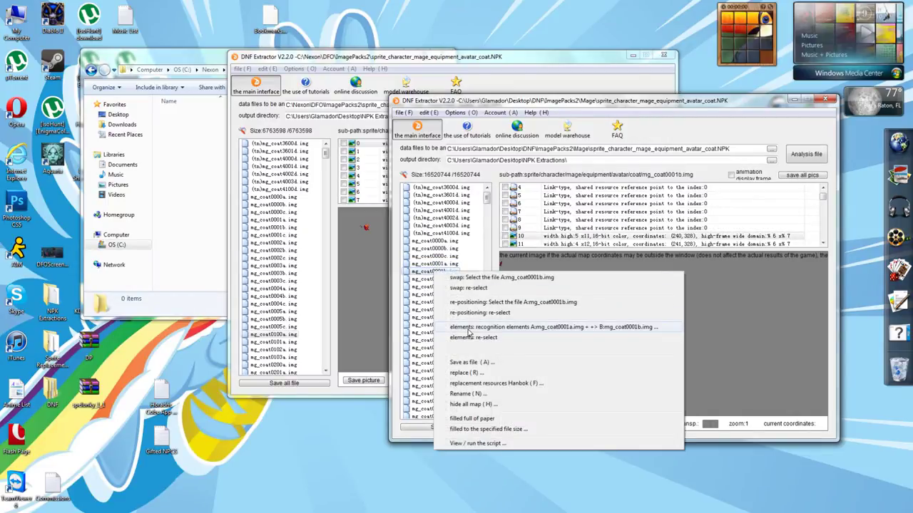
pyautogui.click(469, 331)
pyautogui.click(550, 340)
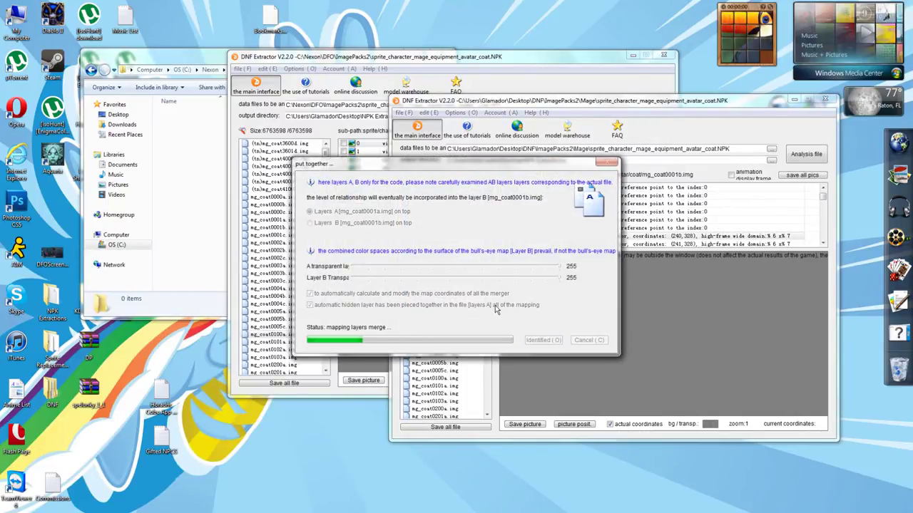
pyautogui.click(541, 349)
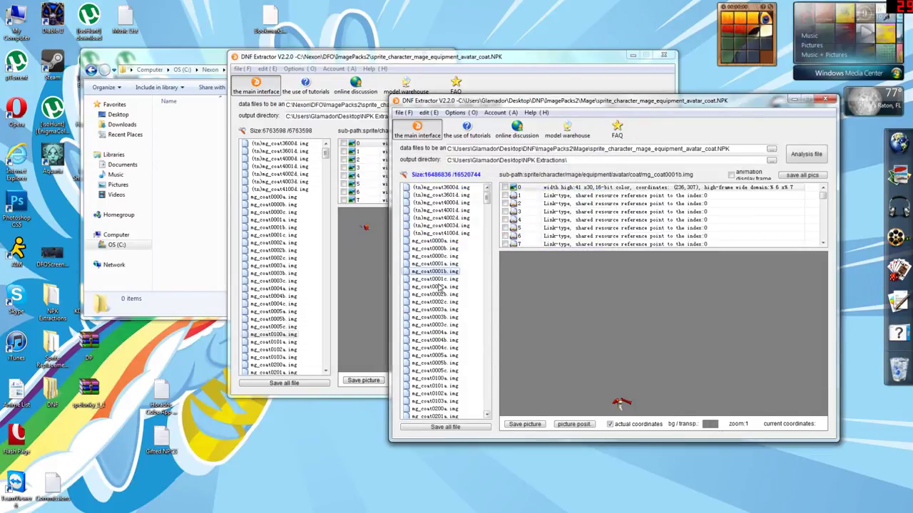
# Merge mg_coat0001b's layers into mg_coat0001c and play the result
pyautogui.rightClick(434, 278)
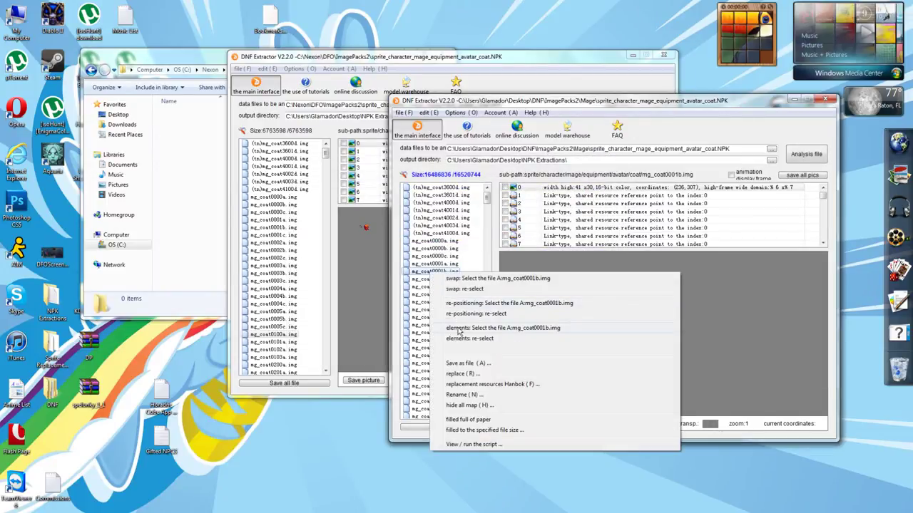
pyautogui.press('Escape')
pyautogui.click(435, 280)
pyautogui.rightClick(436, 279)
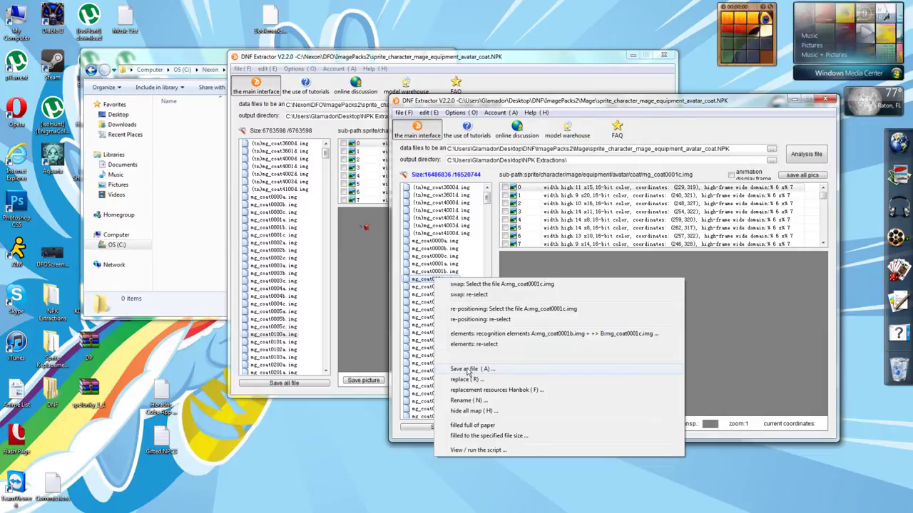
pyautogui.click(472, 333)
pyautogui.click(544, 340)
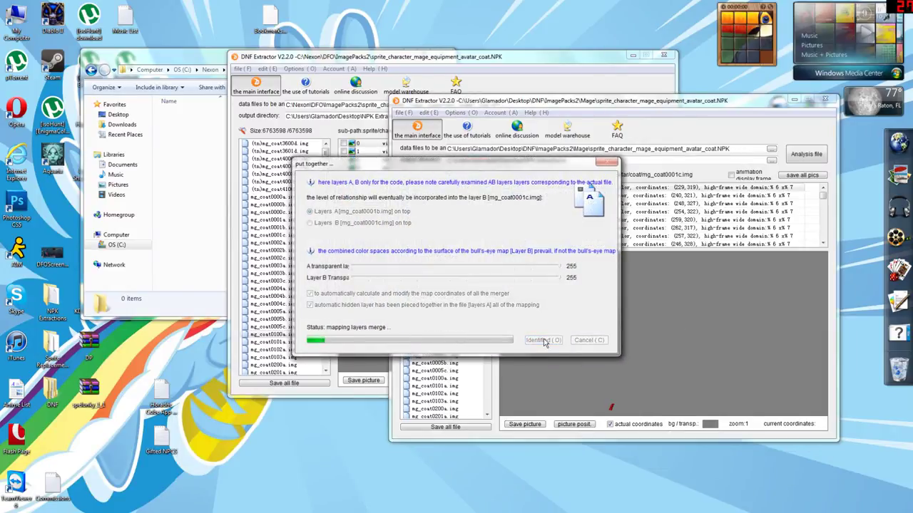
pyautogui.click(500, 295)
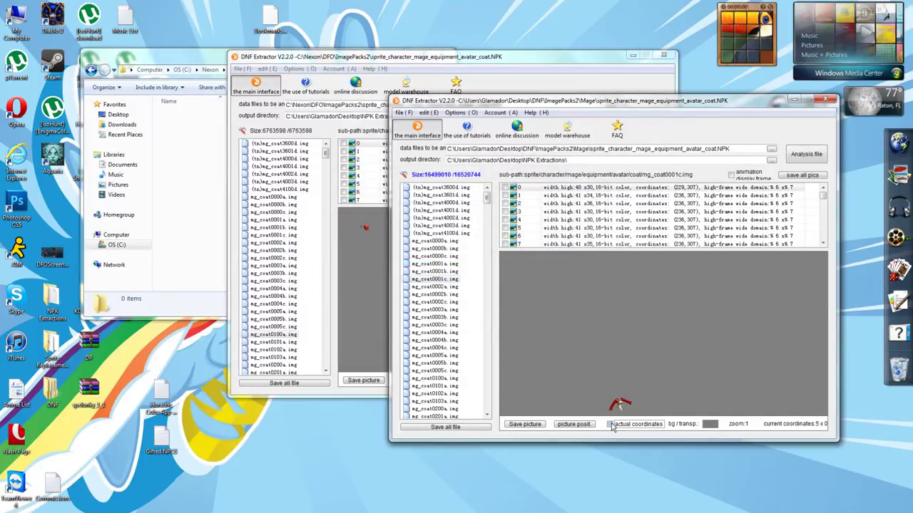
pyautogui.click(731, 172)
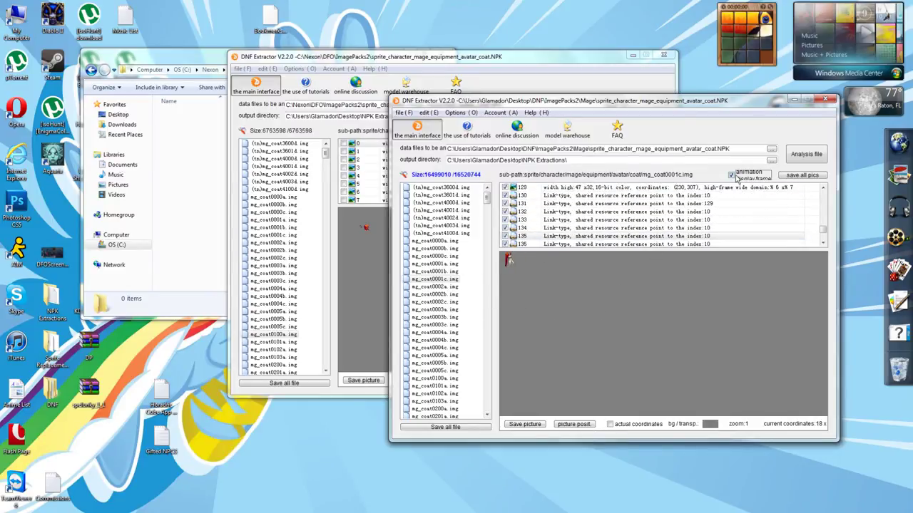
# Inspect frames 148–149, compare mg_coat0002a and mg_coat0002b frames, then return to mg_coat0001c.img
pyautogui.moveTo(822, 231); pyautogui.dragTo(822, 241)
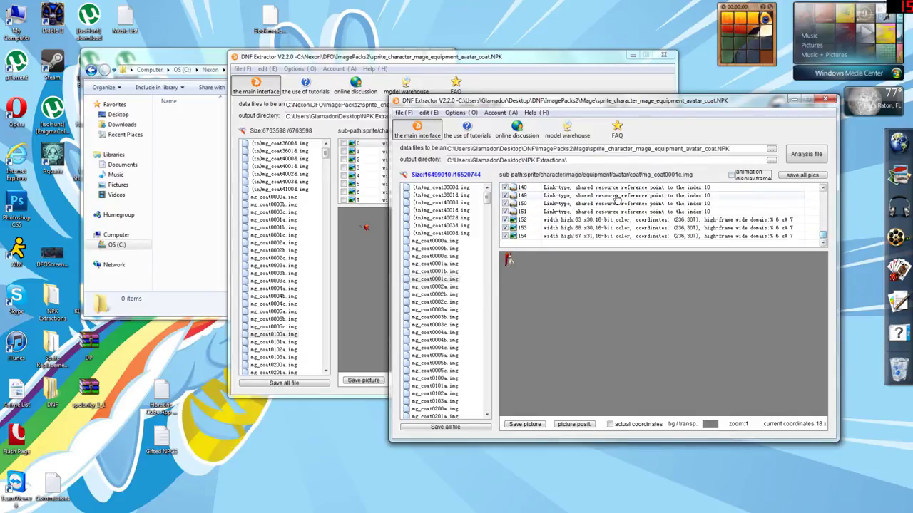
pyautogui.click(574, 196)
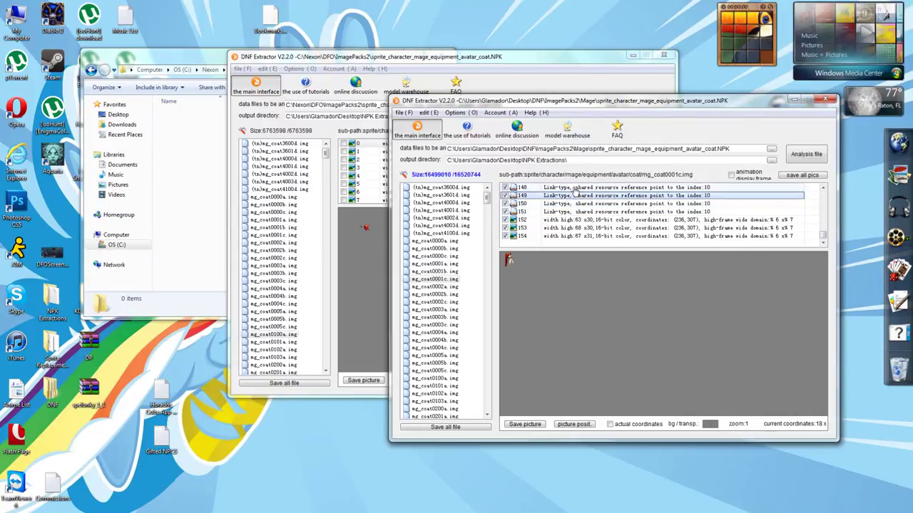
pyautogui.scroll(1, 570, 203)
pyautogui.click(565, 213)
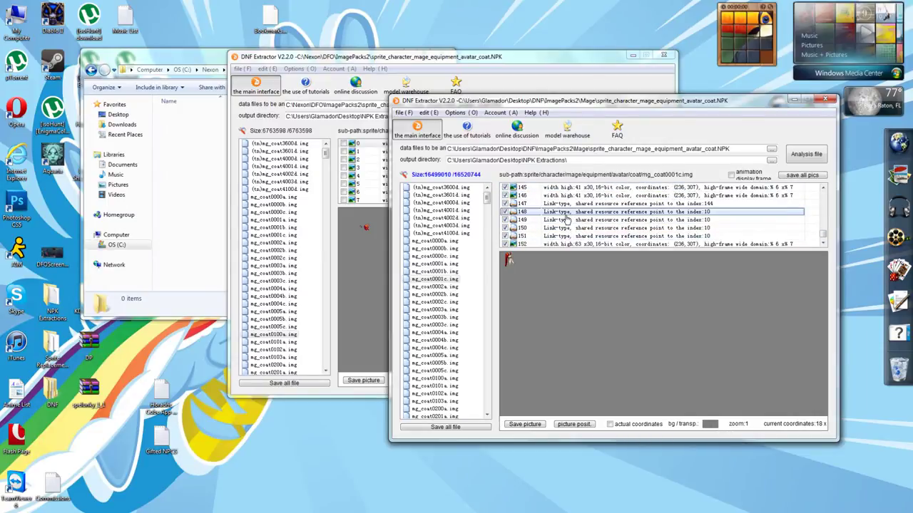
pyautogui.click(435, 287)
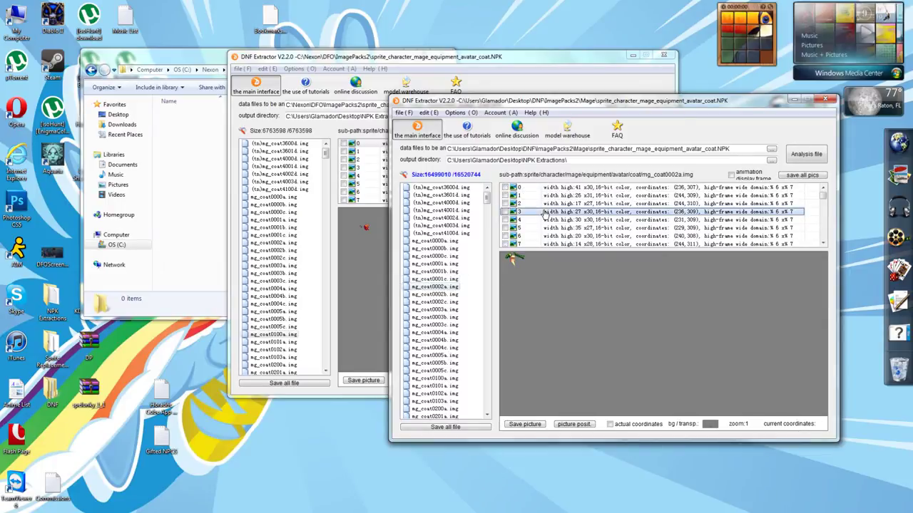
pyautogui.scroll(-15, 605, 239)
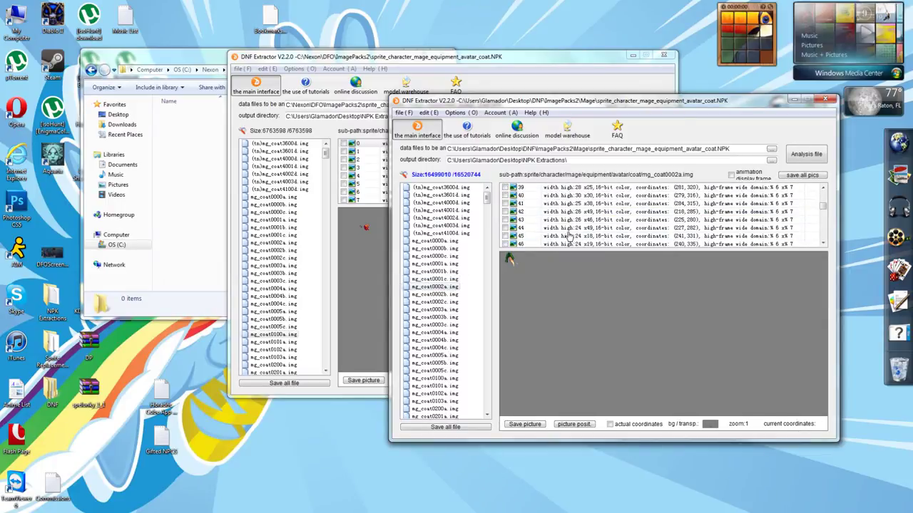
pyautogui.scroll(-20, 568, 237)
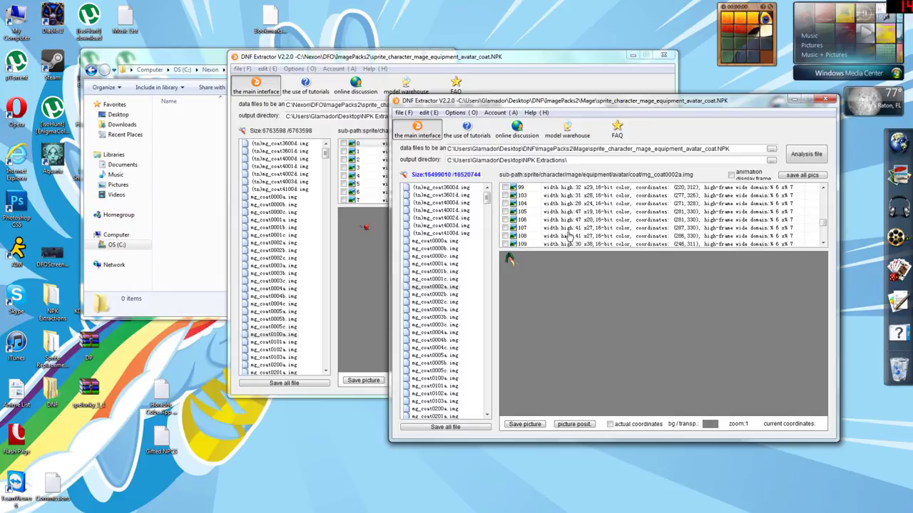
pyautogui.click(435, 293)
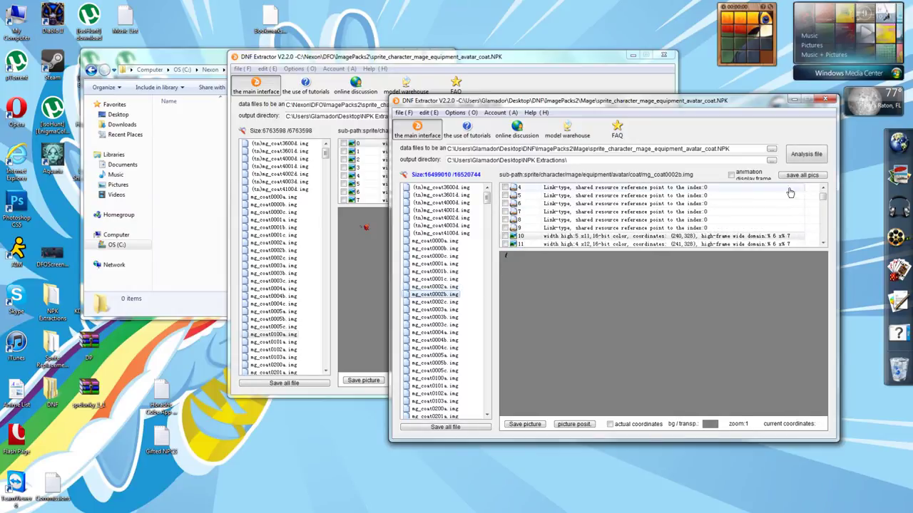
pyautogui.moveTo(823, 198)
pyautogui.mouseDown()
pyautogui.moveTo(817, 239)
pyautogui.moveTo(818, 184)
pyautogui.mouseUp()
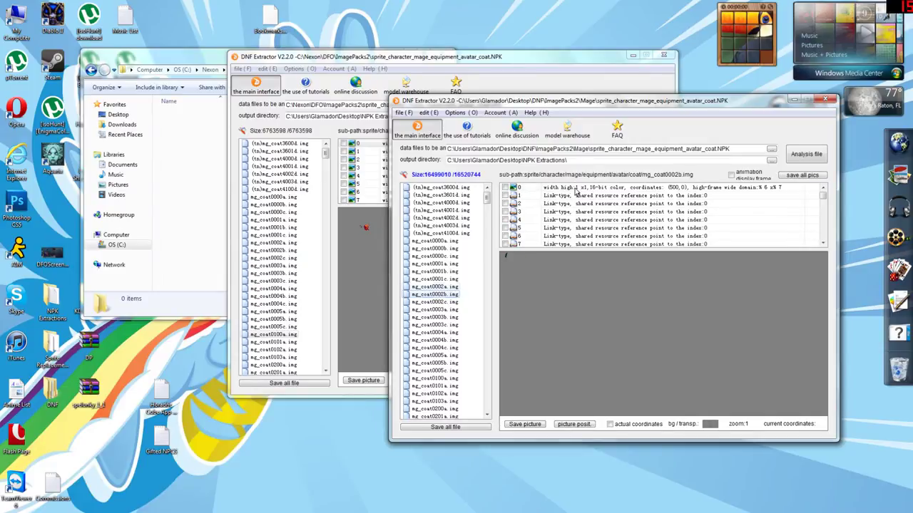
pyautogui.press('Up')
# Merge mg_coat0002b.img's layers into mg_coat0002a.img and play the merged frames as animation
pyautogui.click(436, 294)
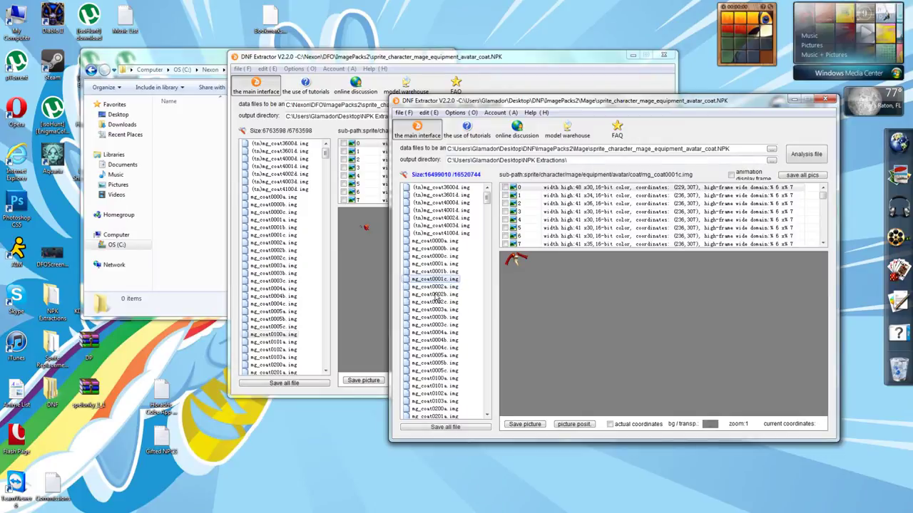
pyautogui.rightClick(436, 294)
pyautogui.click(471, 350)
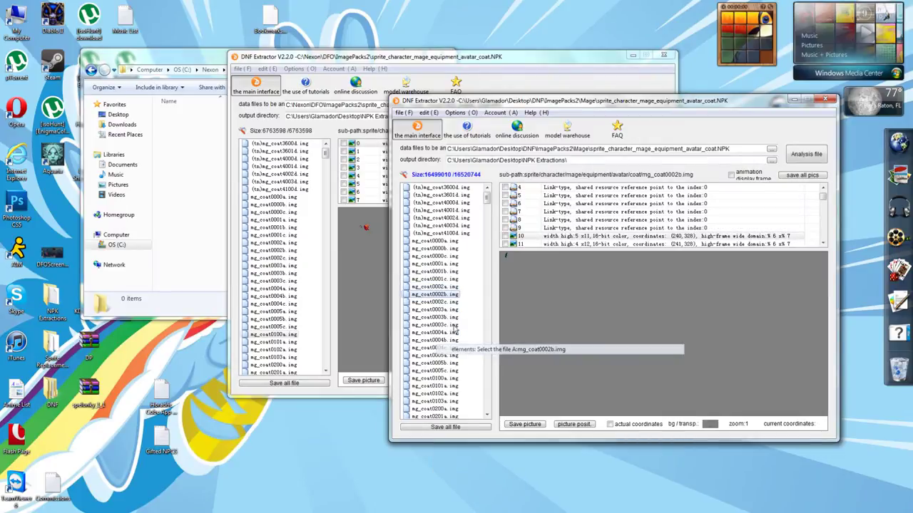
pyautogui.click(445, 288)
pyautogui.rightClick(443, 293)
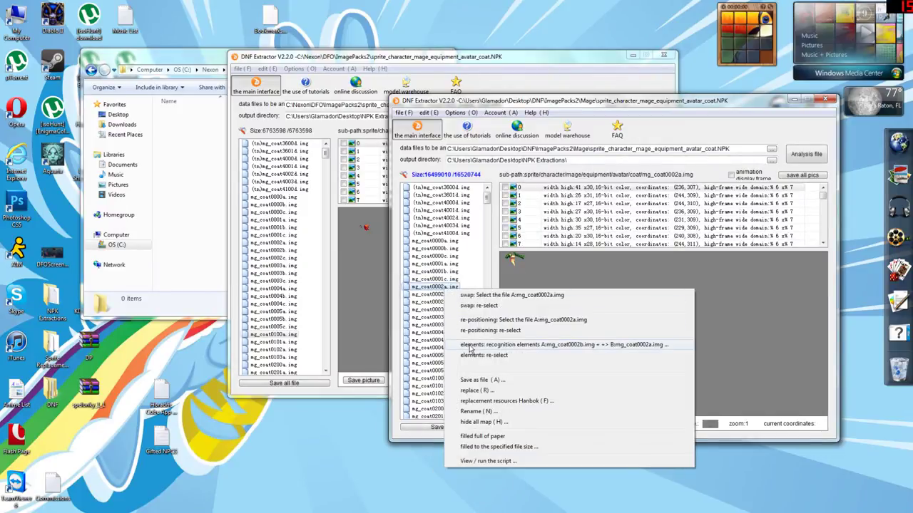
pyautogui.click(471, 349)
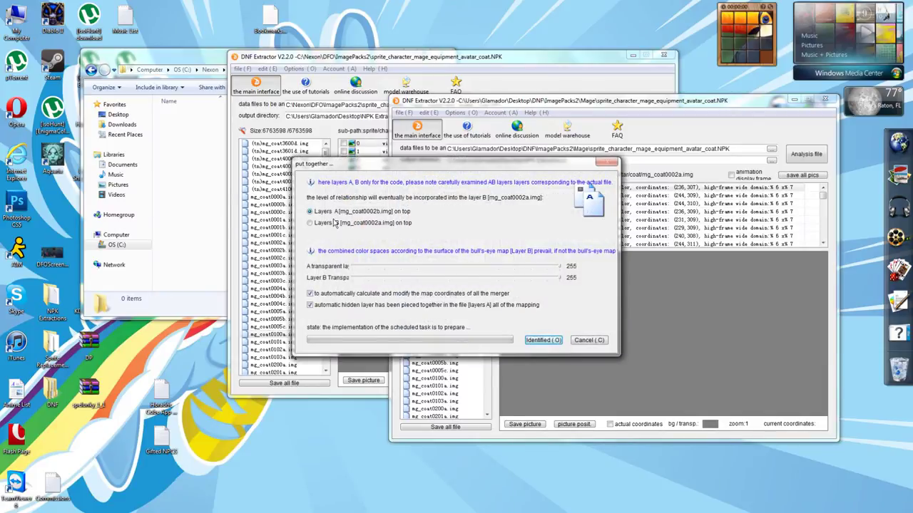
pyautogui.click(540, 343)
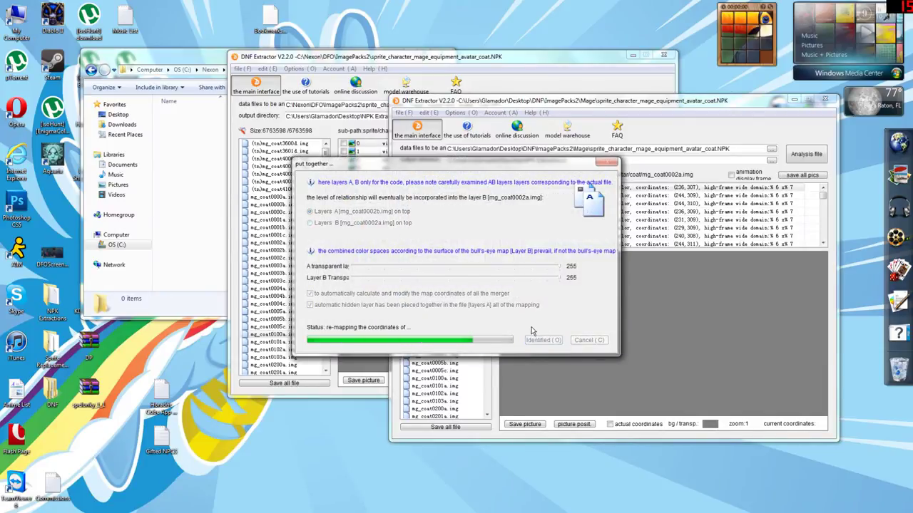
pyautogui.click(500, 294)
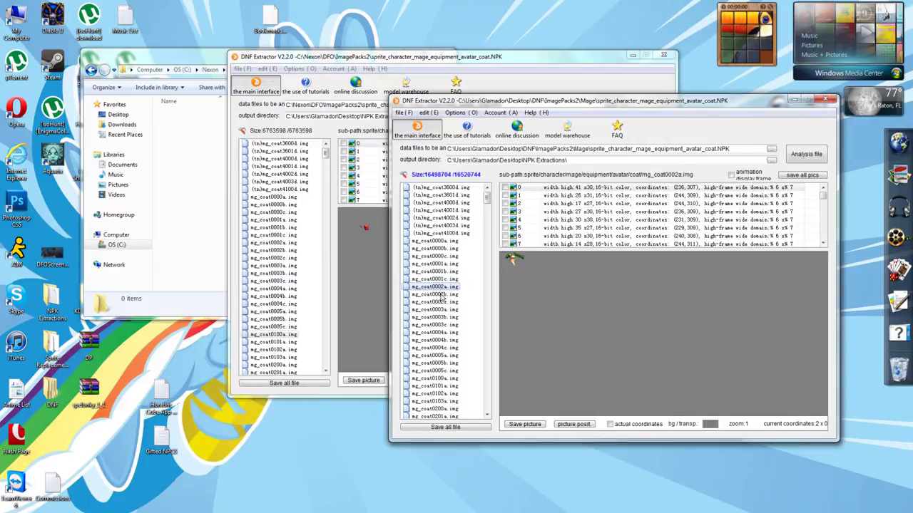
pyautogui.click(731, 175)
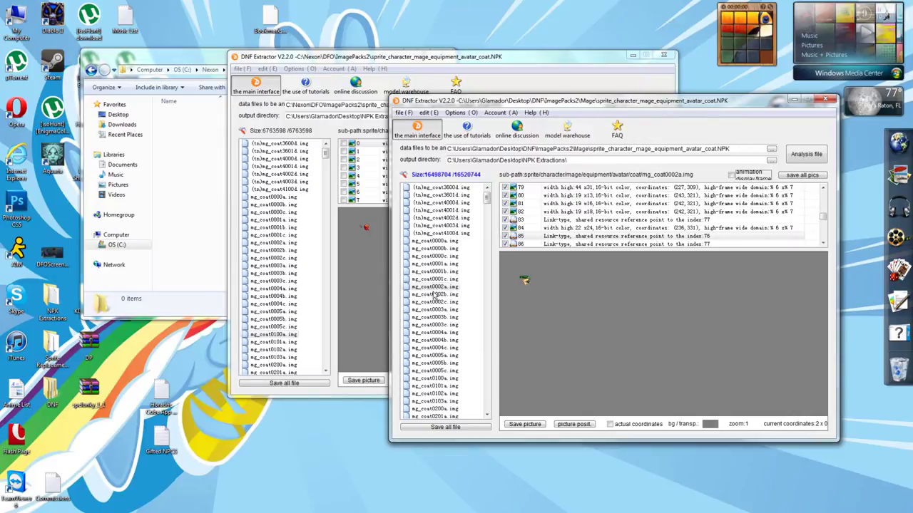
# Merge mg_coat0002c.img's layers into mg_coat0002a.img and preview the combined animation
pyautogui.rightClick(433, 292)
pyautogui.click(428, 305)
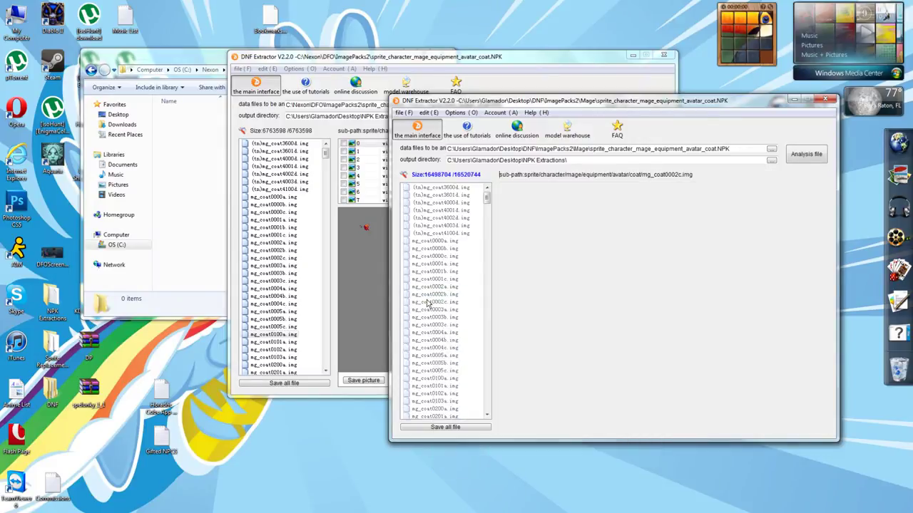
pyautogui.rightClick(428, 304)
pyautogui.click(469, 355)
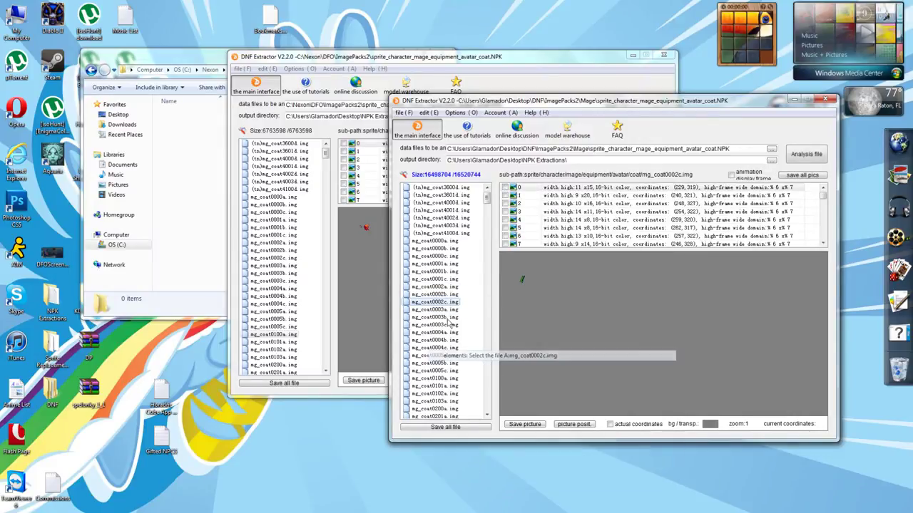
pyautogui.rightClick(441, 289)
pyautogui.click(542, 350)
pyautogui.click(551, 341)
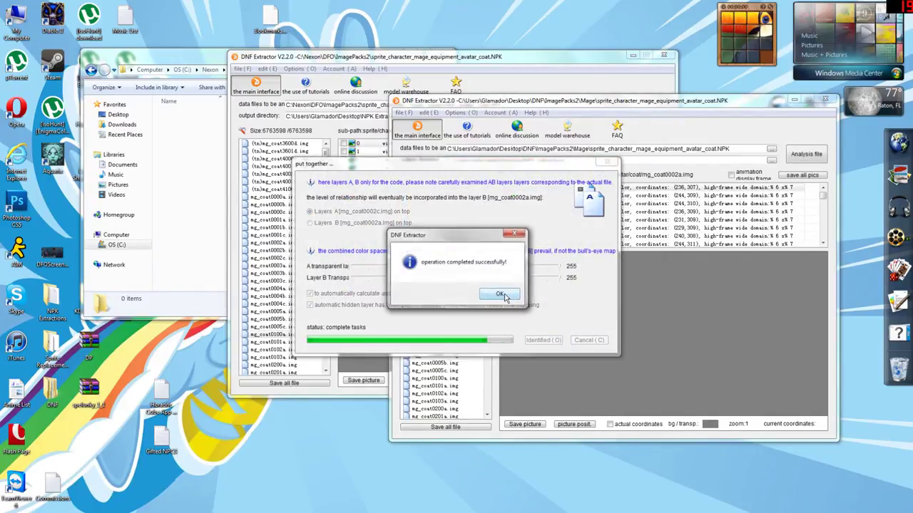
pyautogui.click(501, 295)
pyautogui.click(730, 176)
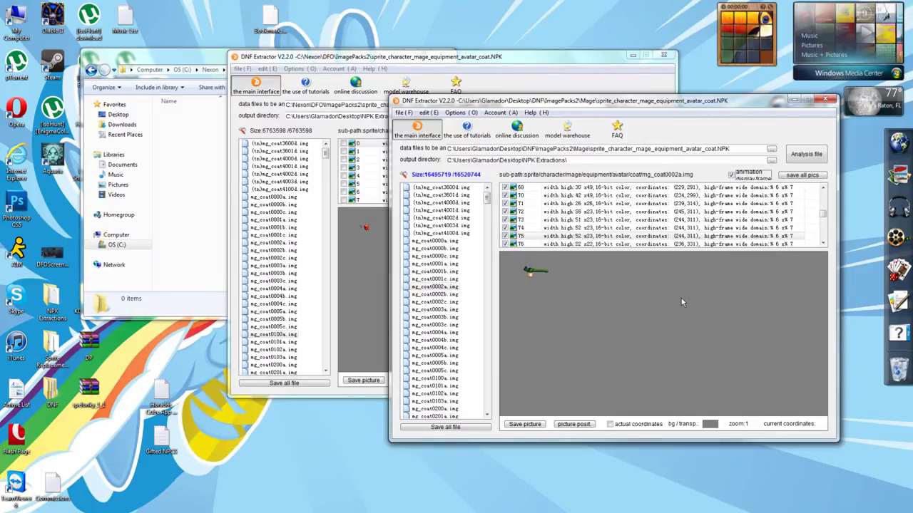
# Stop the animation preview, reselect mg_coat0002a.img and bring up its file actions
pyautogui.click(736, 178)
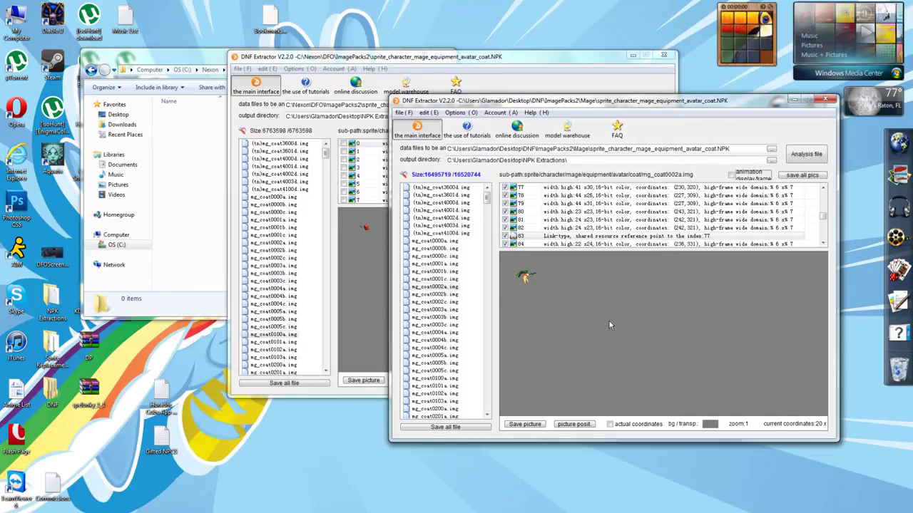
pyautogui.click(433, 287)
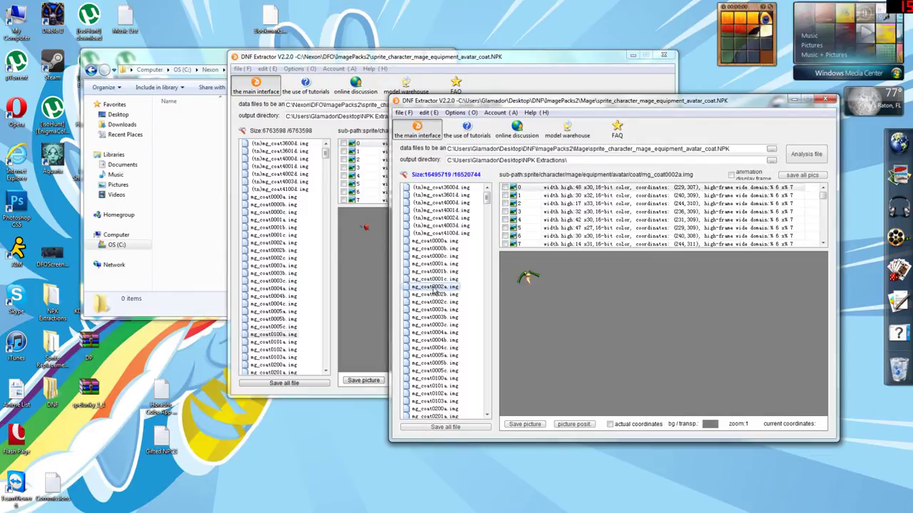
pyautogui.rightClick(433, 291)
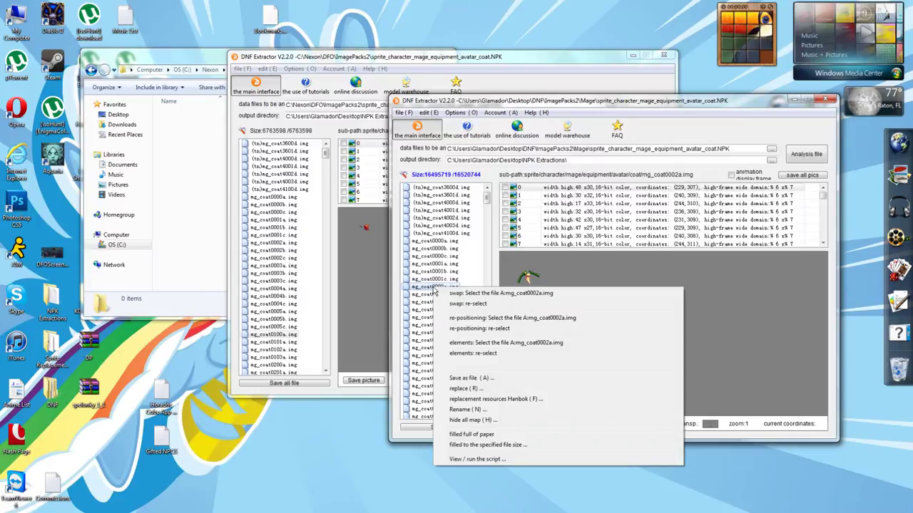
# Save mg_coat0002a.img as a file in Image Files > 4 Test Folder
pyautogui.click(467, 378)
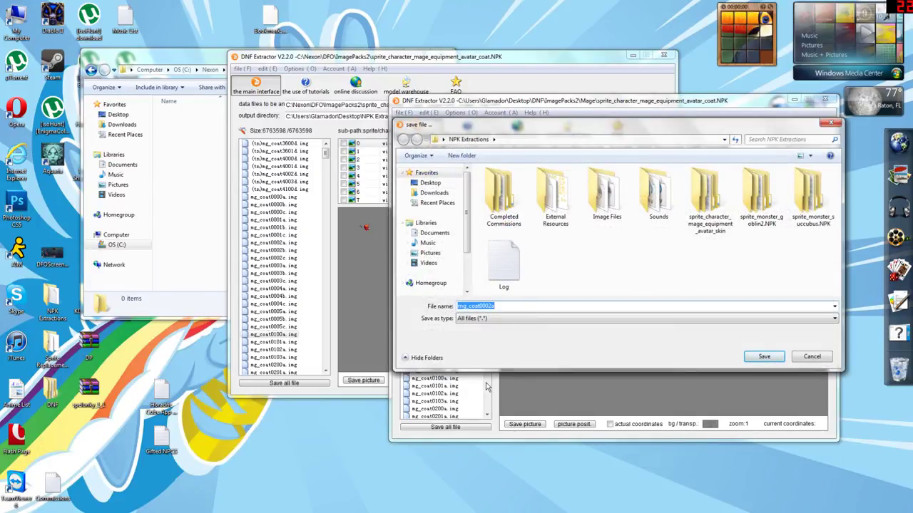
pyautogui.doubleClick(606, 200)
pyautogui.doubleClick(506, 183)
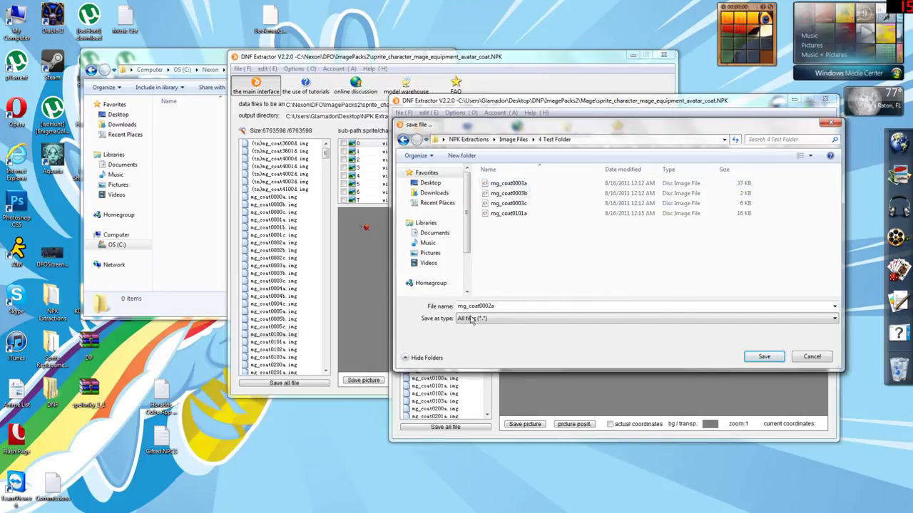
pyautogui.click(763, 356)
# Replace mg_coat0100a.img in the Nexon coat NPK with the saved mg_coat0002a file
pyautogui.click(372, 316)
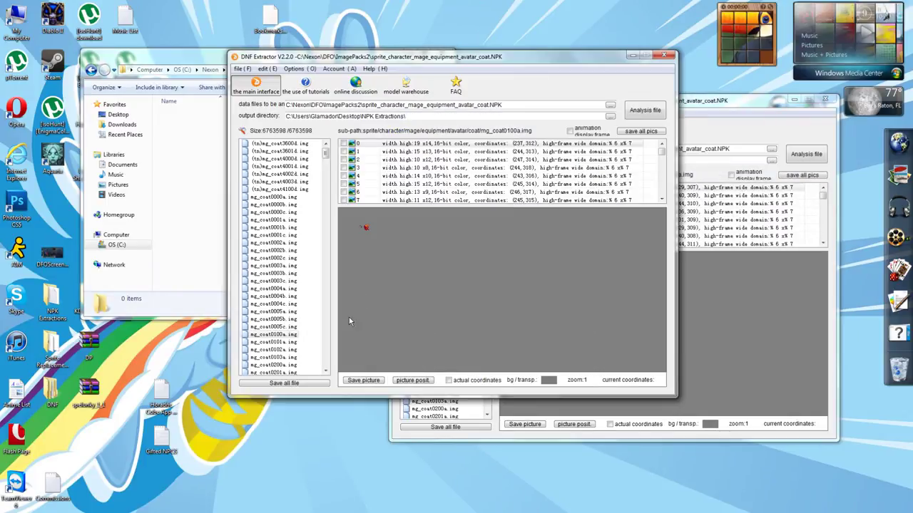
pyautogui.rightClick(293, 335)
pyautogui.click(322, 437)
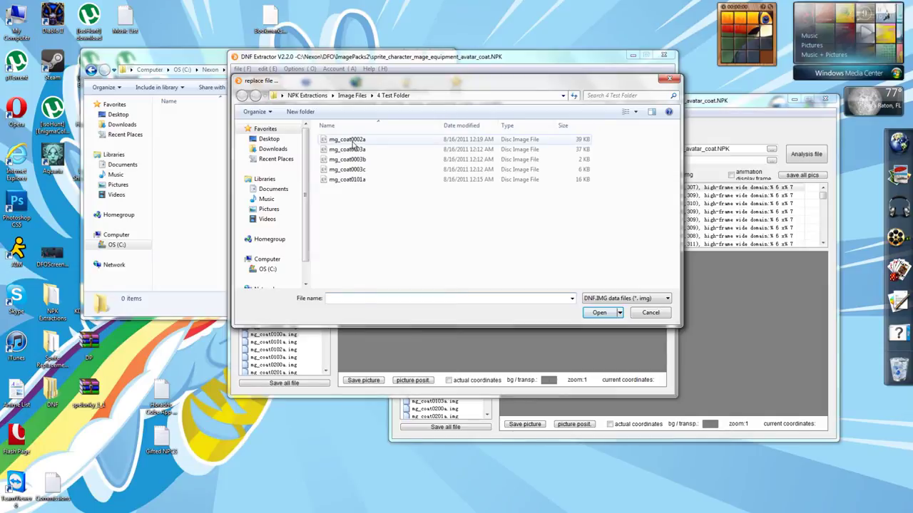
pyautogui.doubleClick(355, 149)
pyautogui.click(521, 294)
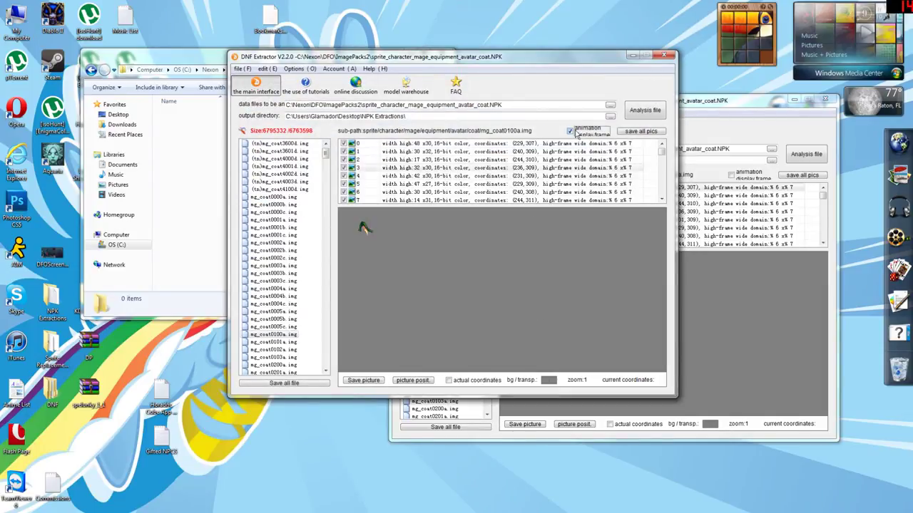
# Stop the animation and hide all images in mg_coat8803a.img and mg_coat8803b.img
pyautogui.click(572, 132)
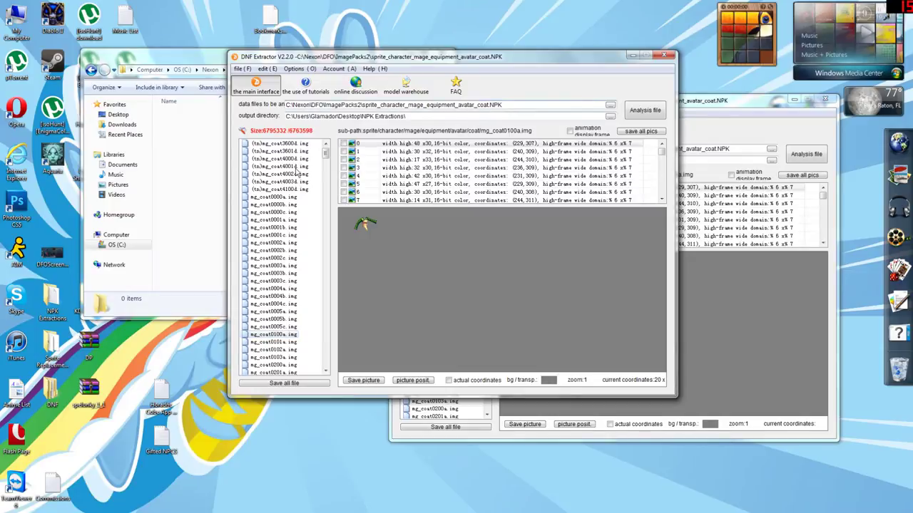
pyautogui.moveTo(326, 151); pyautogui.dragTo(320, 366)
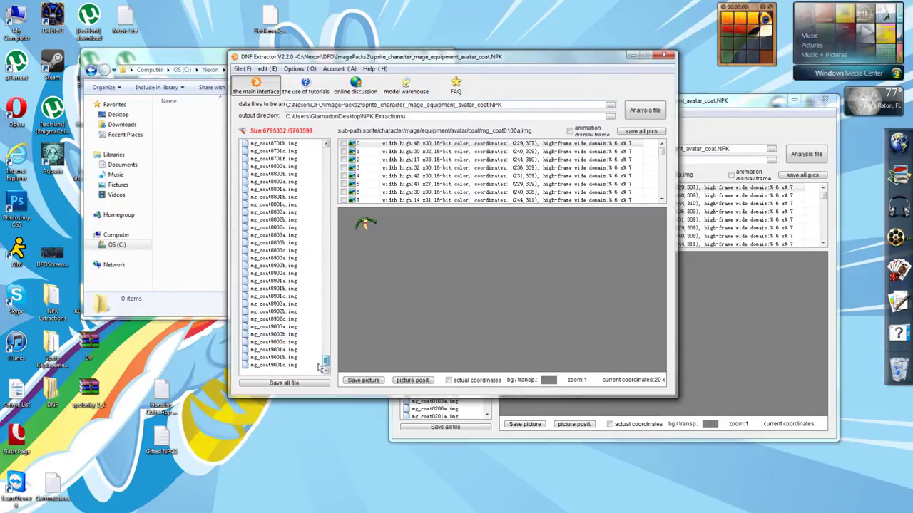
pyautogui.click(280, 235)
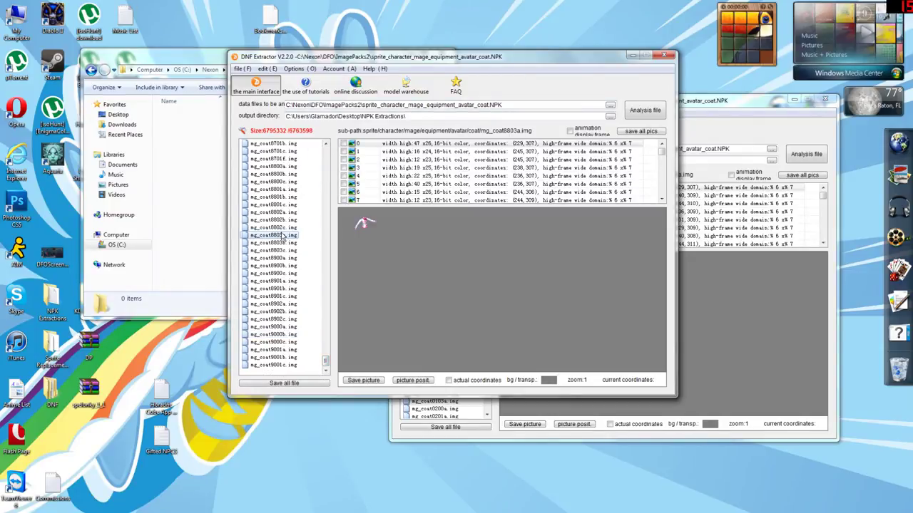
pyautogui.rightClick(279, 236)
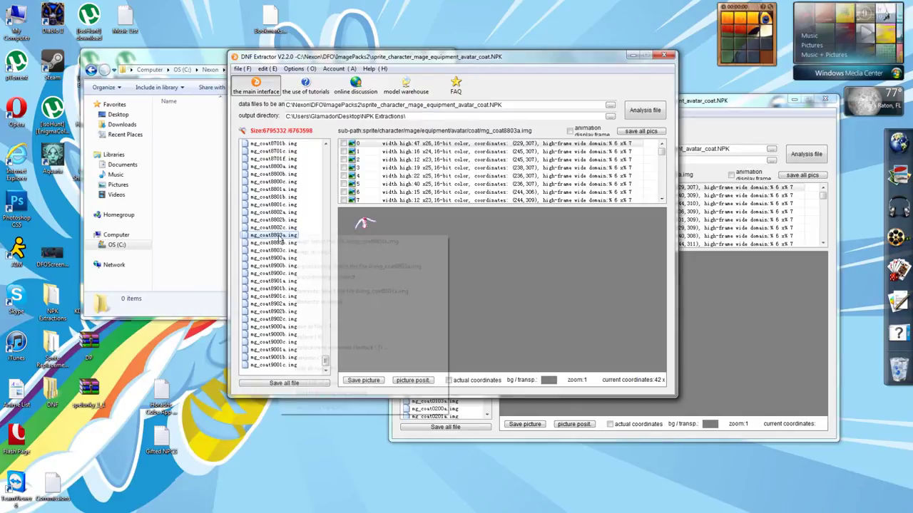
pyautogui.click(311, 368)
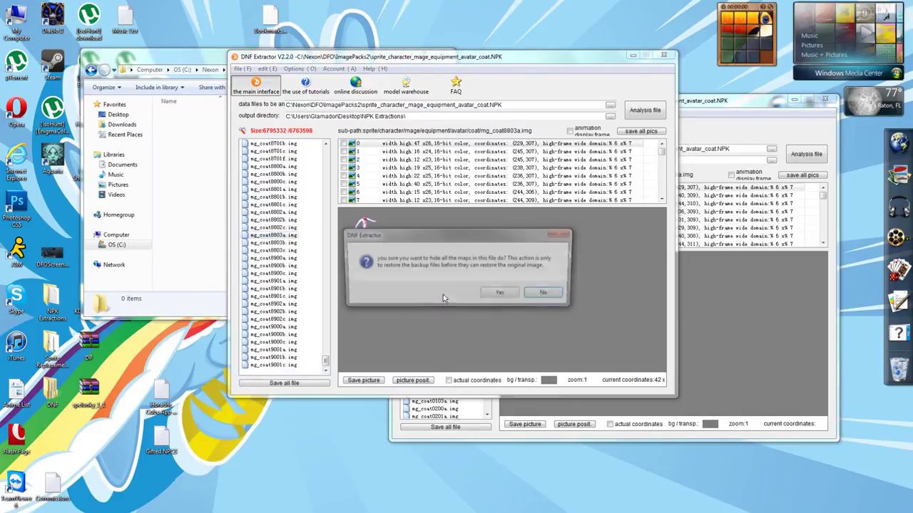
pyautogui.click(495, 291)
pyautogui.click(276, 243)
pyautogui.rightClick(276, 243)
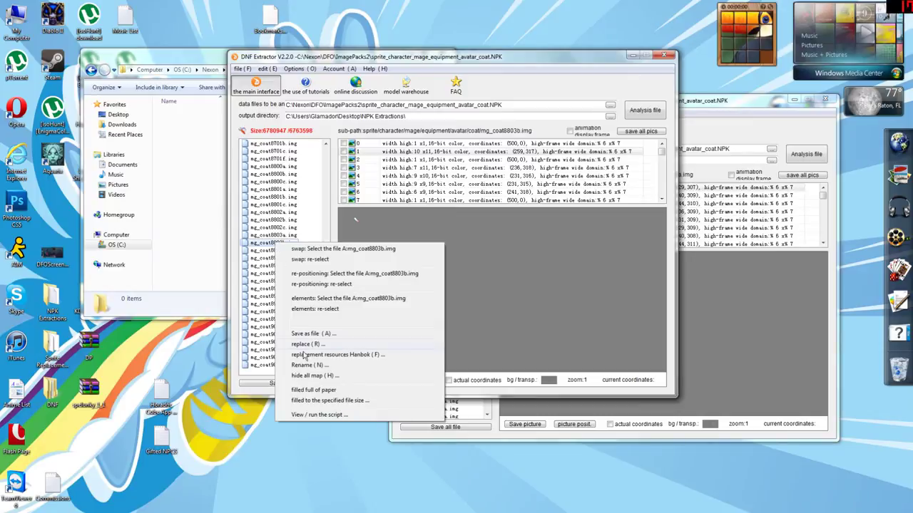
pyautogui.click(308, 377)
pyautogui.click(500, 293)
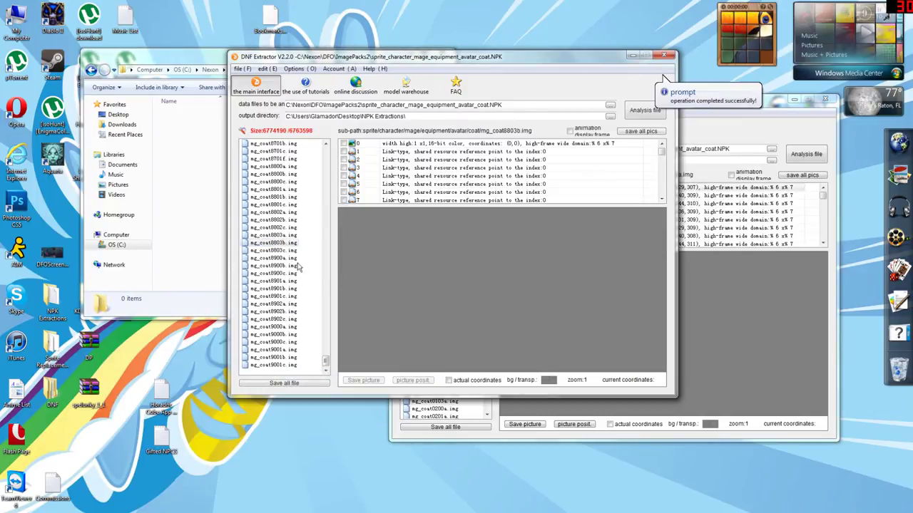
# Hide all images in mg_coat8803c.img and mg_coat8900a.img, accepting the 6763598 size prompts
pyautogui.click(282, 250)
pyautogui.rightClick(281, 250)
pyautogui.click(312, 383)
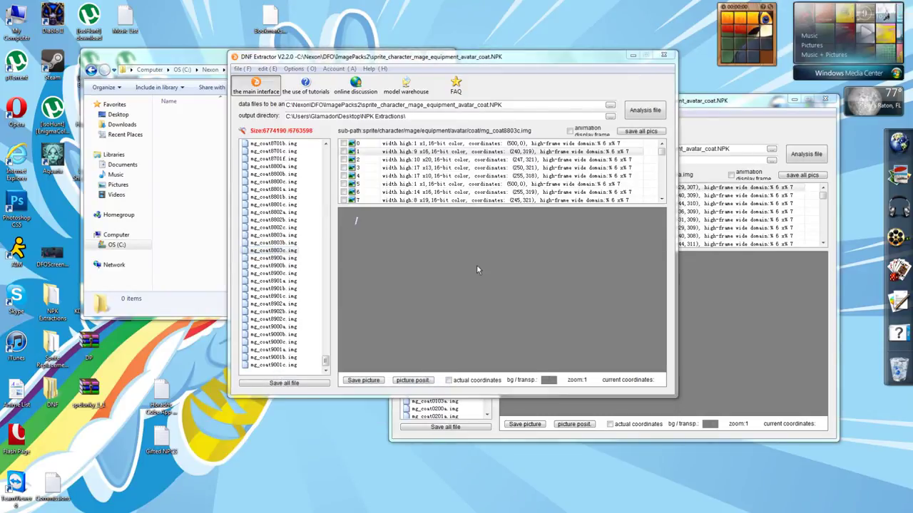
pyautogui.click(501, 294)
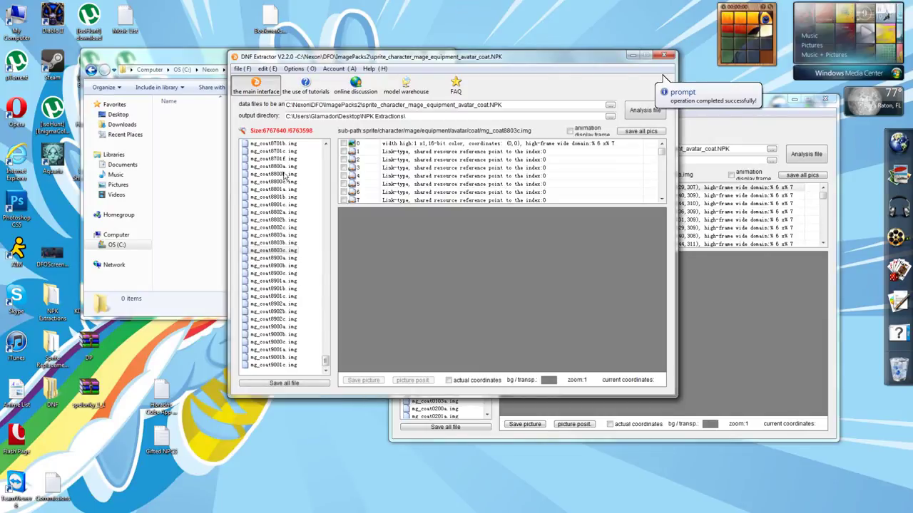
pyautogui.click(278, 258)
pyautogui.rightClick(289, 258)
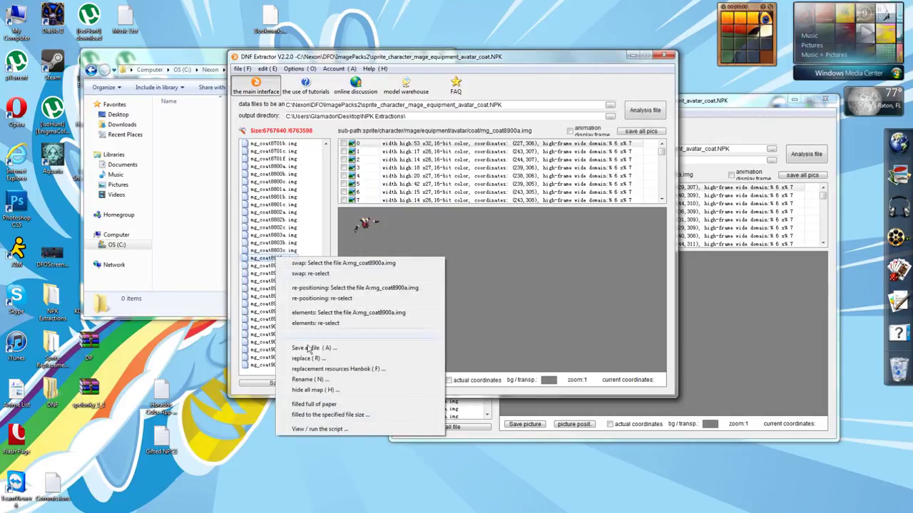
pyautogui.click(314, 386)
pyautogui.click(492, 295)
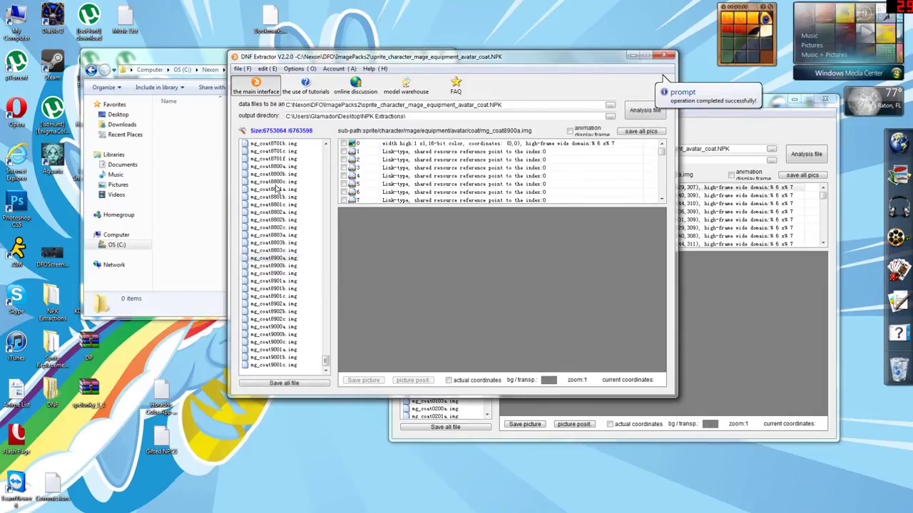
pyautogui.click(284, 134)
pyautogui.click(497, 292)
# Preview the frames of mg_coat0000a.img and the replaced mg_coat0100a.img
pyautogui.moveTo(326, 364); pyautogui.dragTo(326, 142)
pyautogui.click(277, 197)
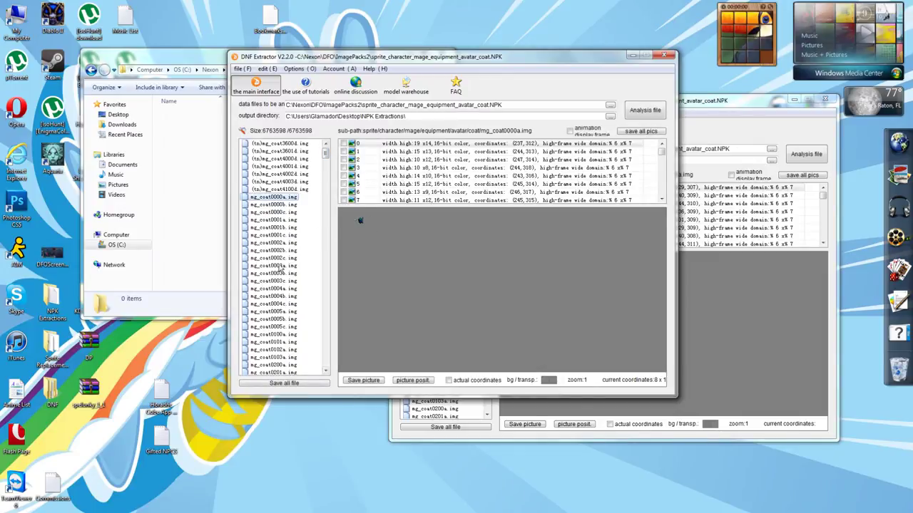
pyautogui.click(272, 336)
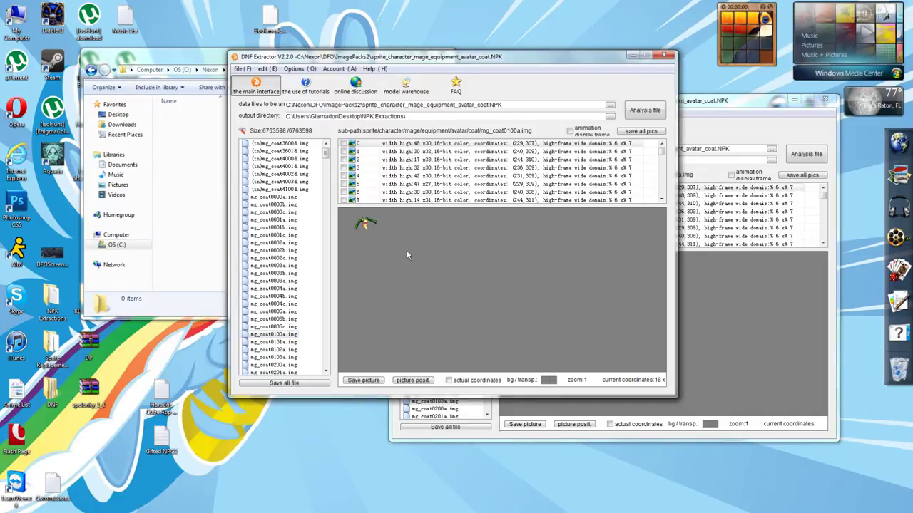
# Load sprite_character_mage_equipment_weapon_pole.NPK from the Mage folder into the second window and preview an mg_pole image
pyautogui.click(610, 106)
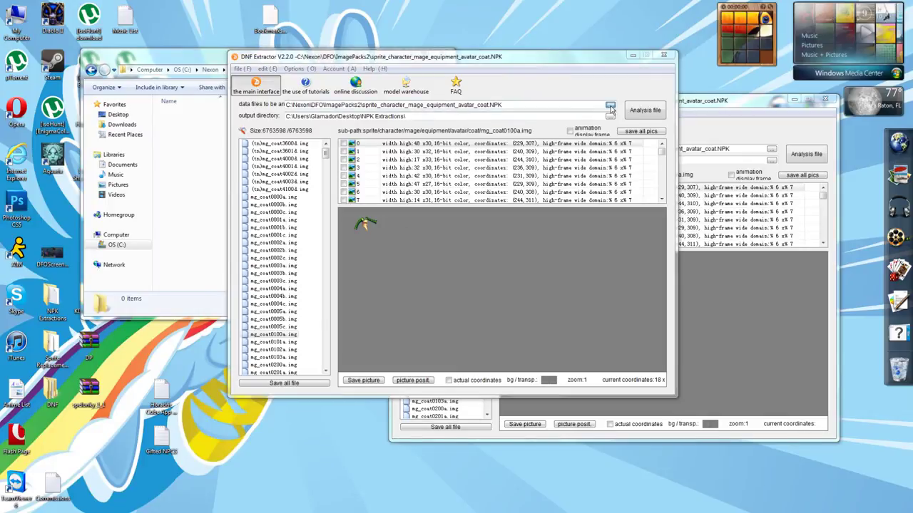
pyautogui.moveTo(676, 146); pyautogui.dragTo(676, 210)
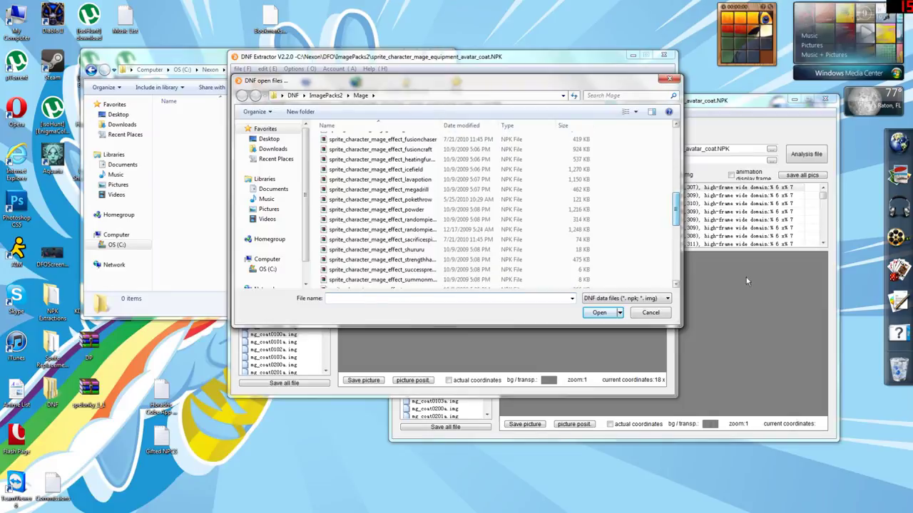
pyautogui.click(746, 281)
pyautogui.click(771, 148)
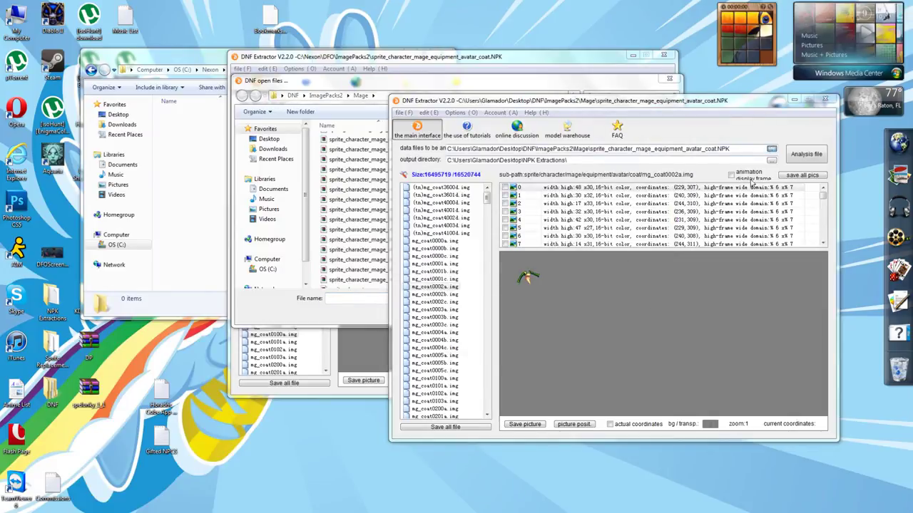
pyautogui.scroll(-15, 530, 271)
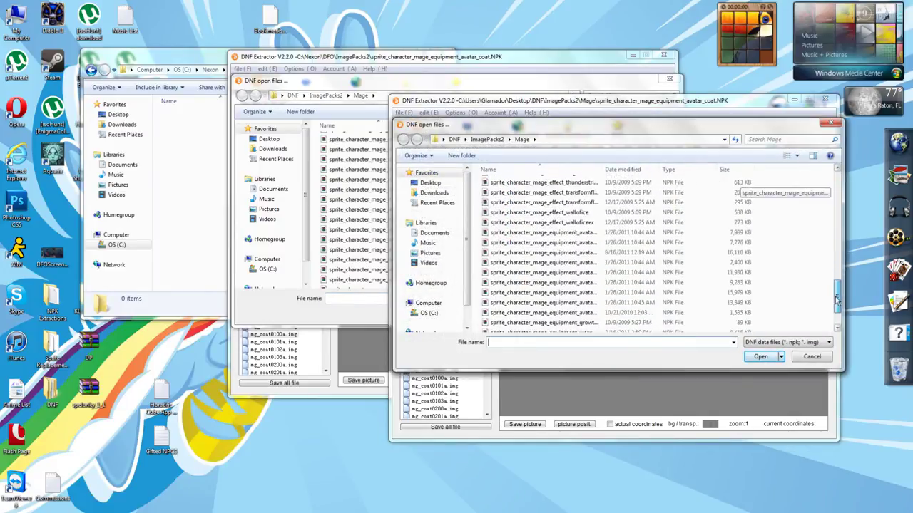
pyautogui.click(530, 278)
pyautogui.click(572, 298)
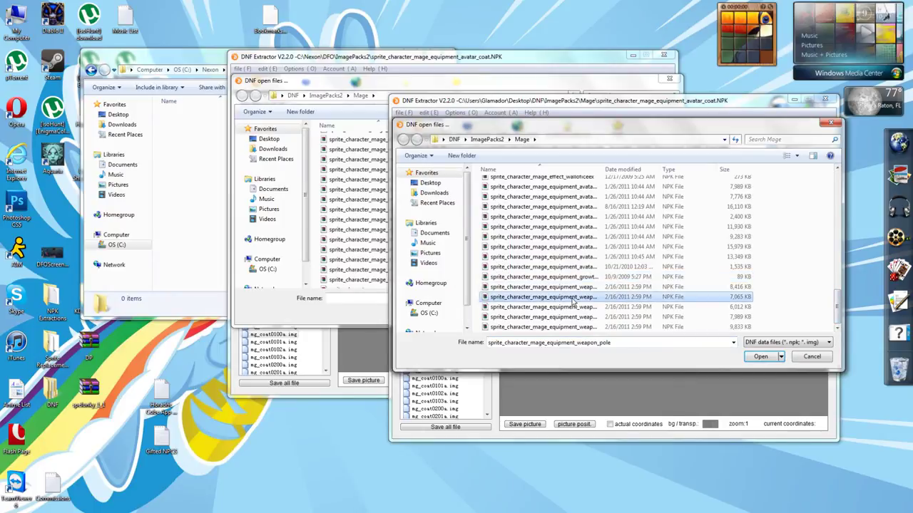
pyautogui.doubleClick(572, 298)
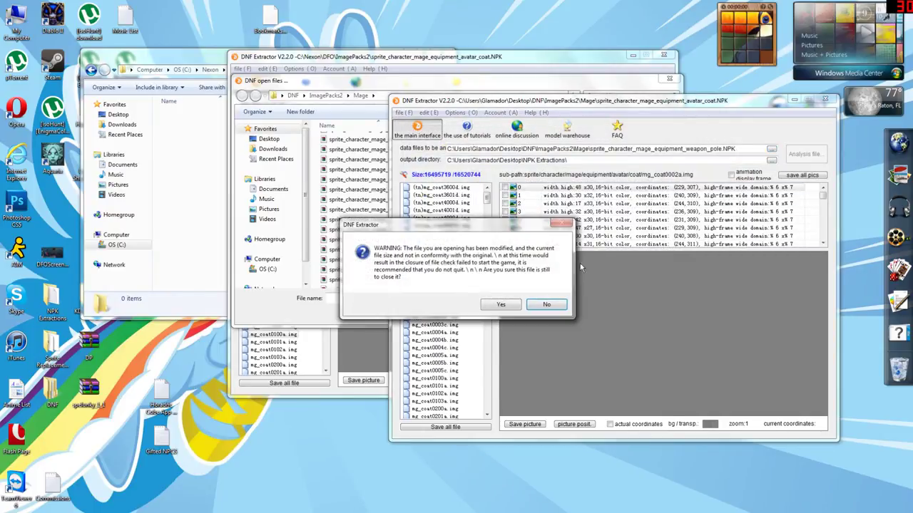
pyautogui.click(502, 304)
pyautogui.click(436, 233)
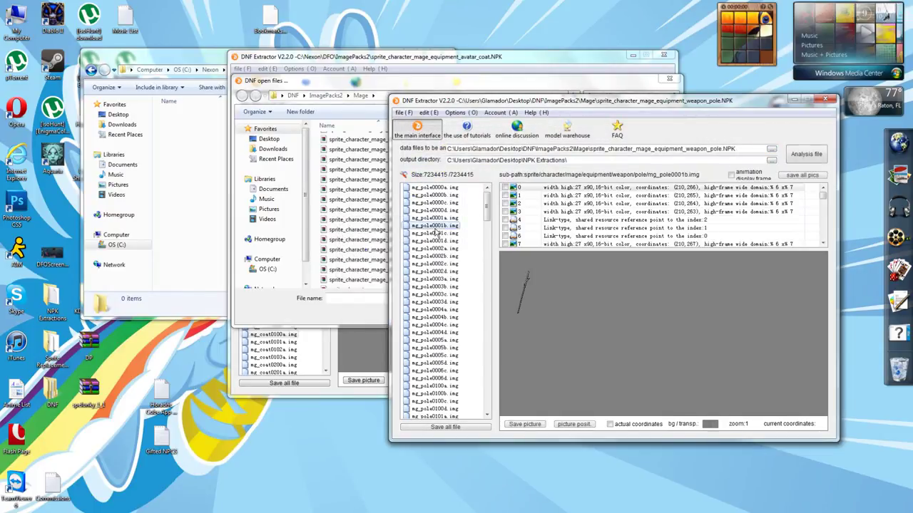
# Choose C:\Nexon\DFO\ImagePacks2\sprite_character_mage_equipment_weapon_pole as the first window's data file
pyautogui.click(296, 103)
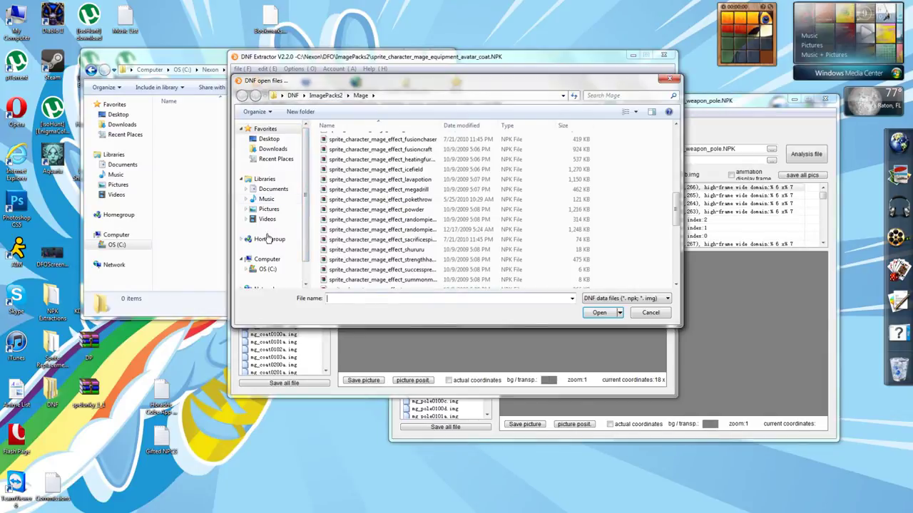
pyautogui.click(267, 269)
pyautogui.doubleClick(338, 220)
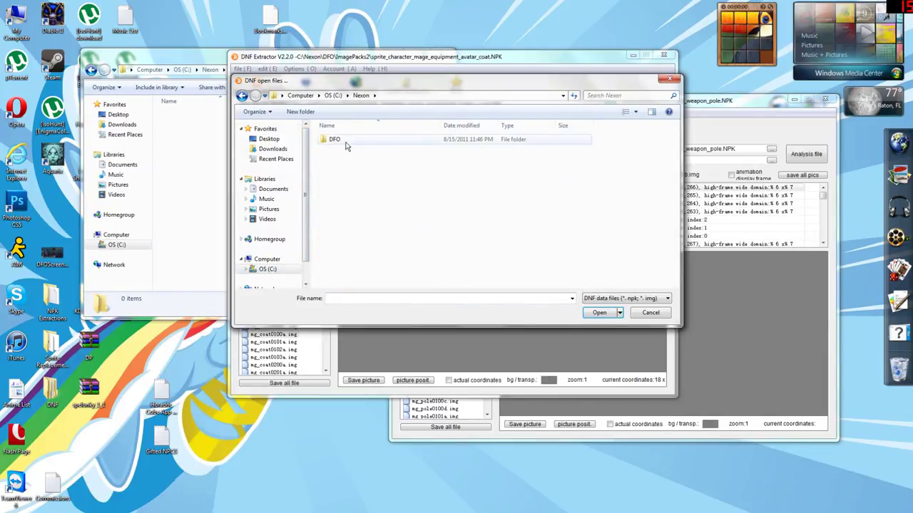
pyautogui.doubleClick(332, 141)
pyautogui.doubleClick(345, 150)
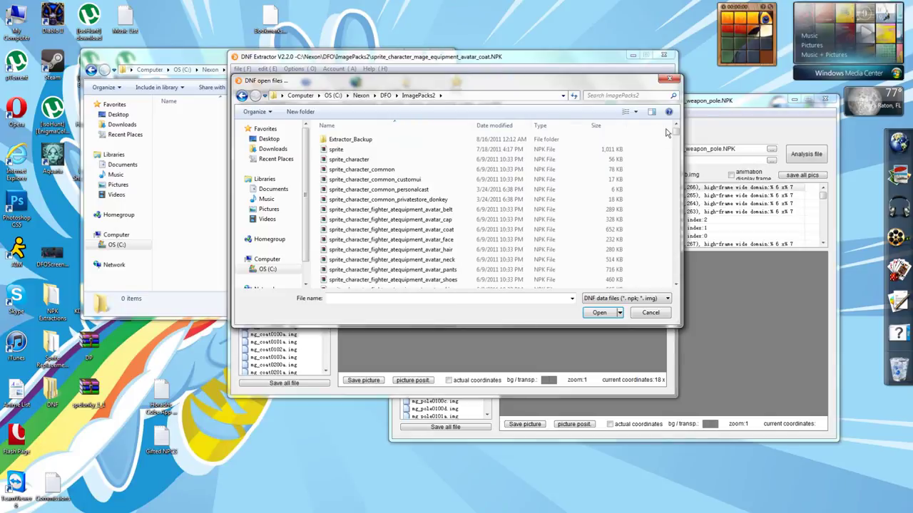
pyautogui.moveTo(674, 133); pyautogui.dragTo(672, 174)
pyautogui.click(429, 241)
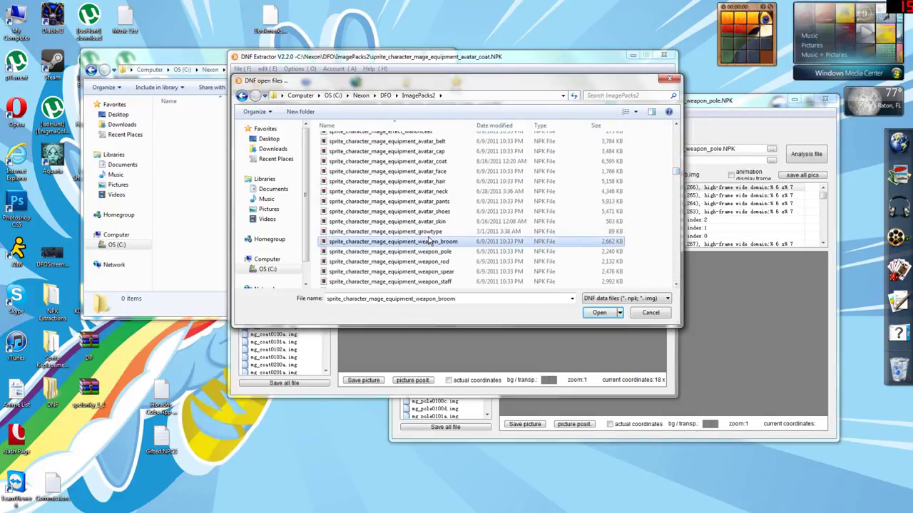
pyautogui.scroll(-1, 430, 243)
pyautogui.doubleClick(560, 222)
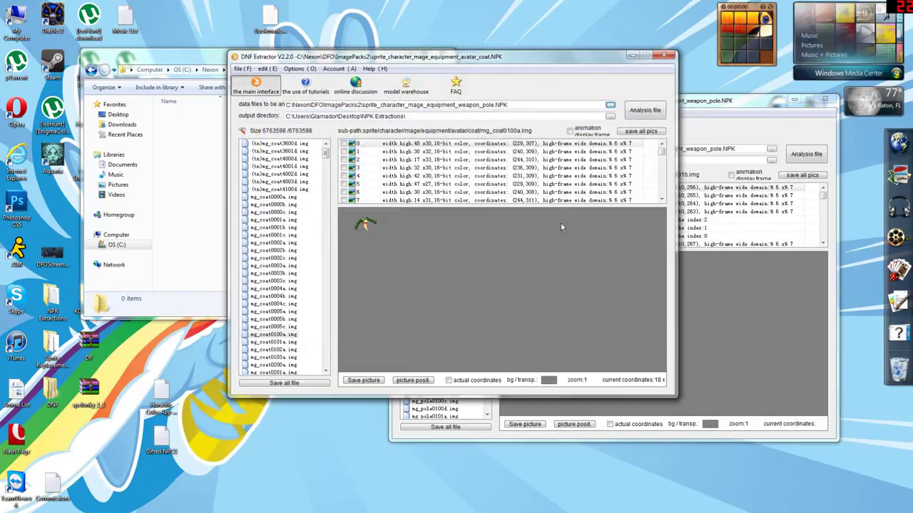
# Analyse the game's weapon_pole NPK and preview mg_pole0001a.img's frames
pyautogui.click(631, 117)
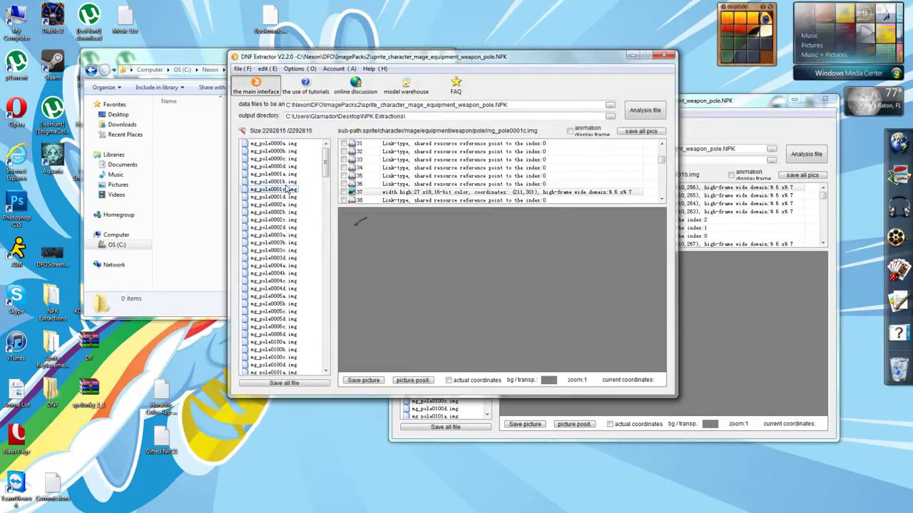
pyautogui.moveTo(661, 160); pyautogui.dragTo(662, 143)
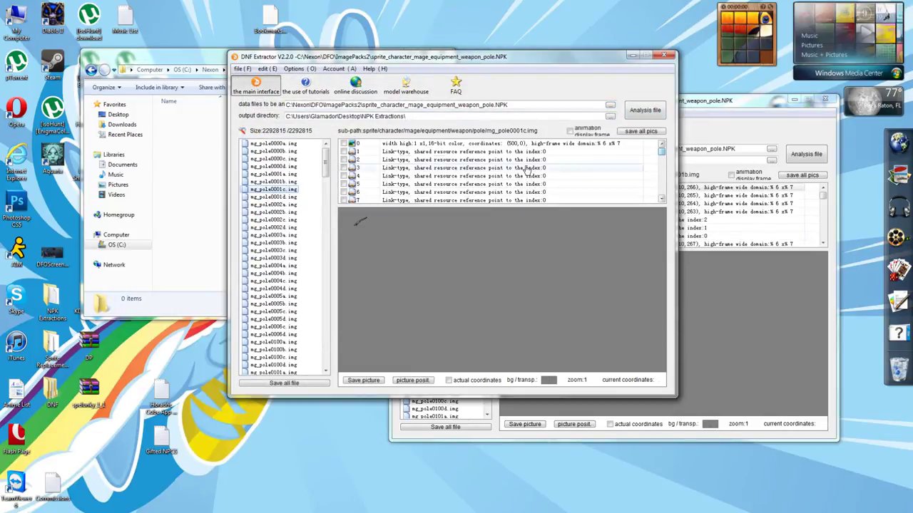
pyautogui.click(429, 193)
pyautogui.click(273, 174)
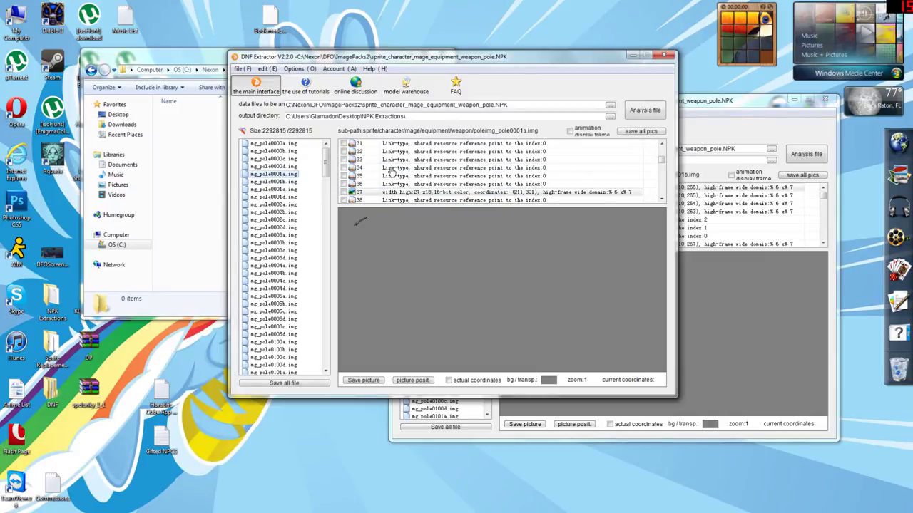
pyautogui.moveTo(664, 162); pyautogui.dragTo(663, 196)
pyautogui.scroll(15, 662, 178)
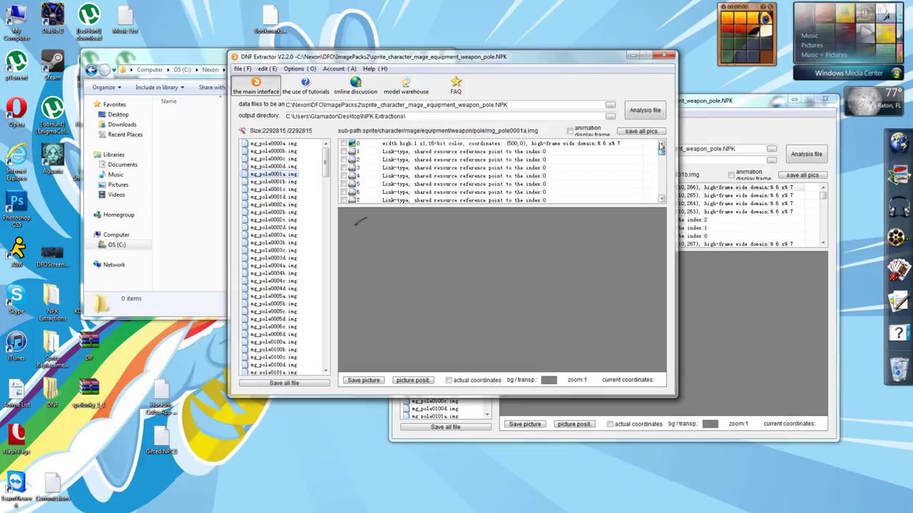
# Step mg_pole0001a's frames from 110 down to 133, then preview mg_pole0004d.img in the second window
pyautogui.click(470, 185)
pyautogui.press('Down')
pyautogui.press('Down')
pyautogui.press('Down')
pyautogui.press('Down')
pyautogui.press('Down')
pyautogui.press('Down')
pyautogui.press('Down')
pyautogui.press('Down')
pyautogui.press('Down')
pyautogui.press('Down')
pyautogui.press('Down')
pyautogui.press('Down')
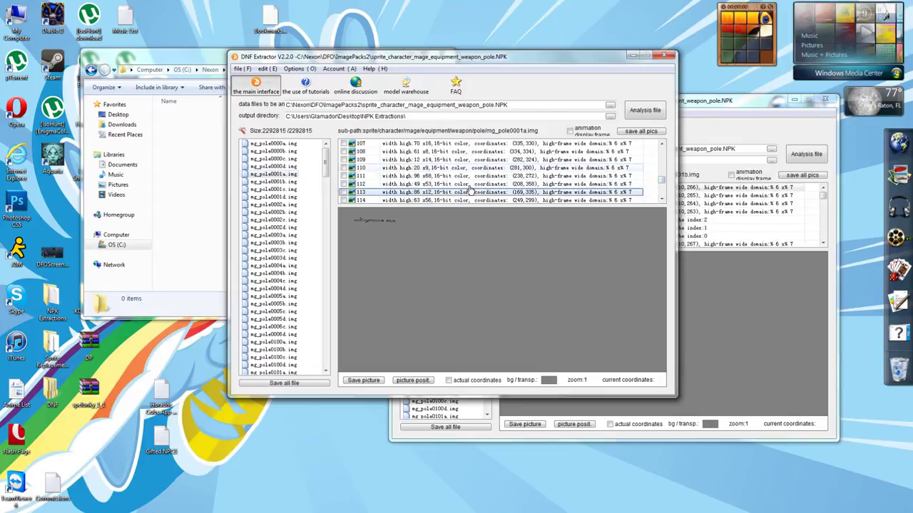
pyautogui.press('Down')
pyautogui.press('Down')
pyautogui.press('Down')
pyautogui.press('Down')
pyautogui.press('Down')
pyautogui.press('Down')
pyautogui.press('Down')
pyautogui.press('Down')
pyautogui.press('Down')
pyautogui.press('Down')
pyautogui.press('Down')
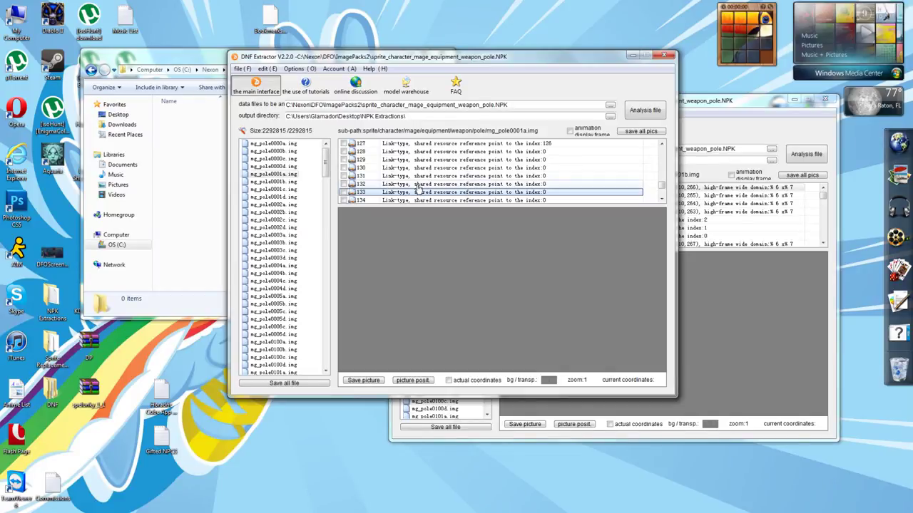
pyautogui.click(717, 289)
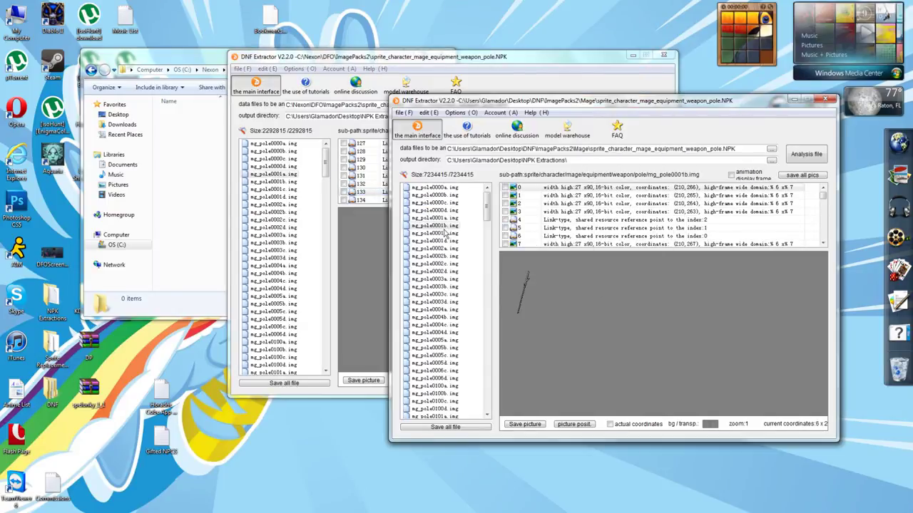
pyautogui.click(442, 333)
pyautogui.rightClick(443, 335)
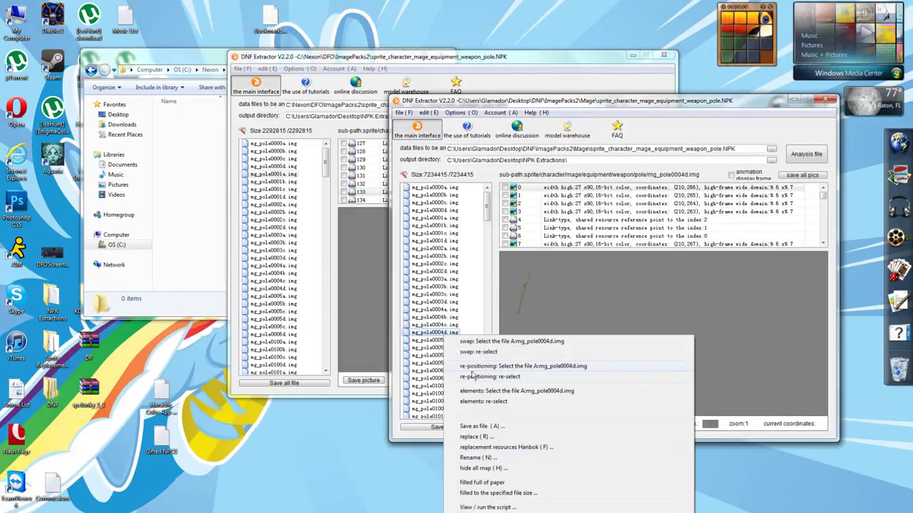
pyautogui.click(476, 427)
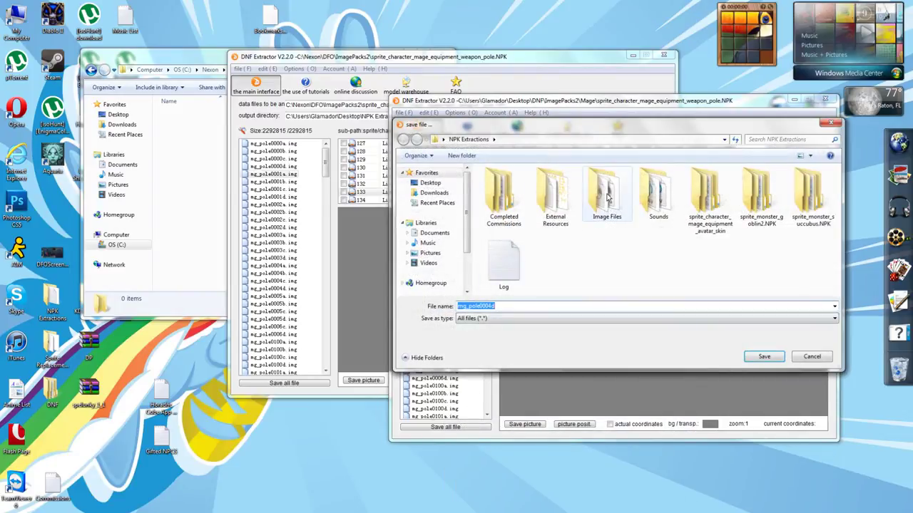
pyautogui.doubleClick(605, 196)
pyautogui.doubleClick(505, 185)
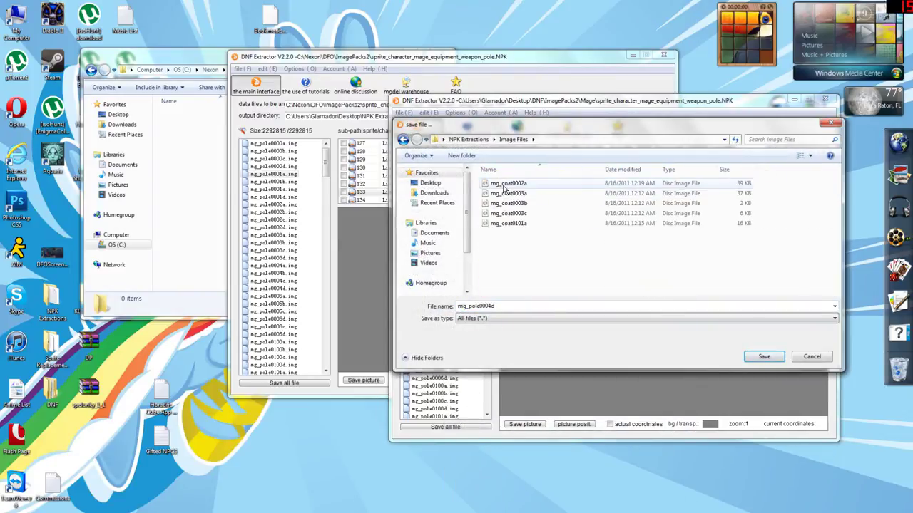
pyautogui.click(811, 356)
pyautogui.click(292, 197)
pyautogui.rightClick(269, 179)
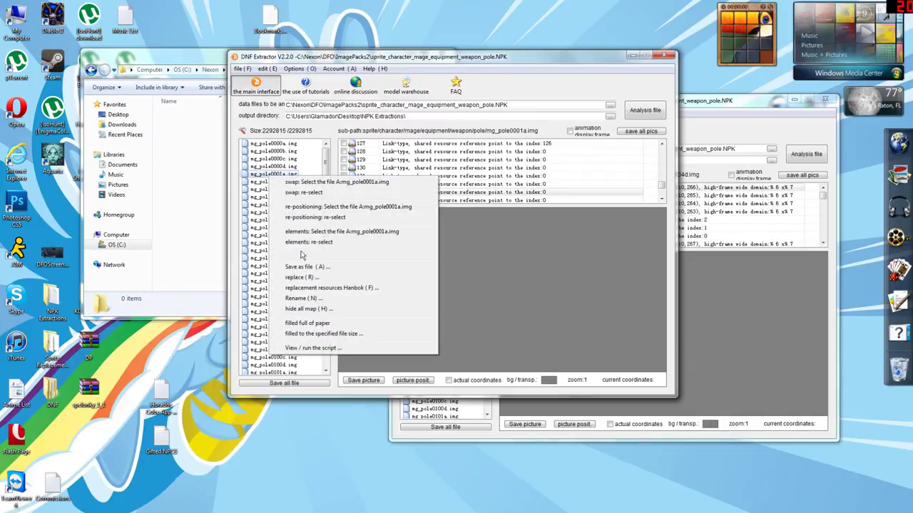
pyautogui.click(314, 273)
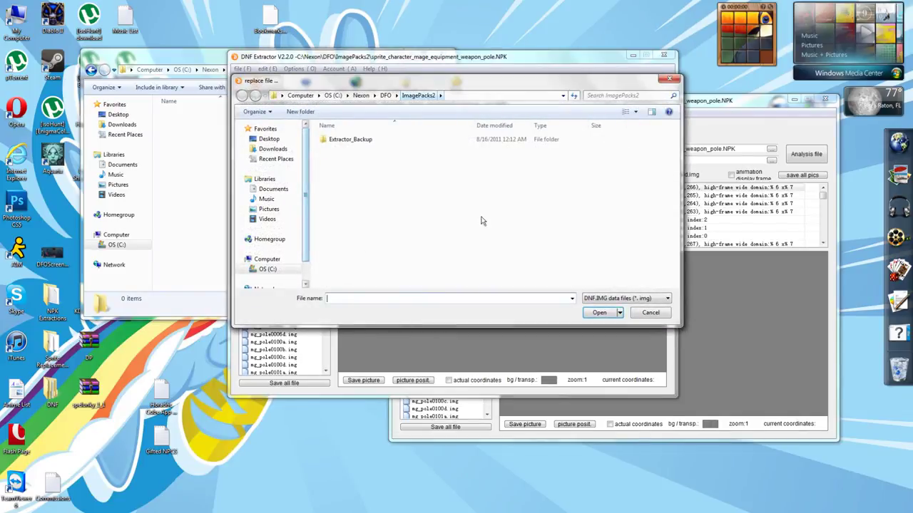
pyautogui.click(657, 316)
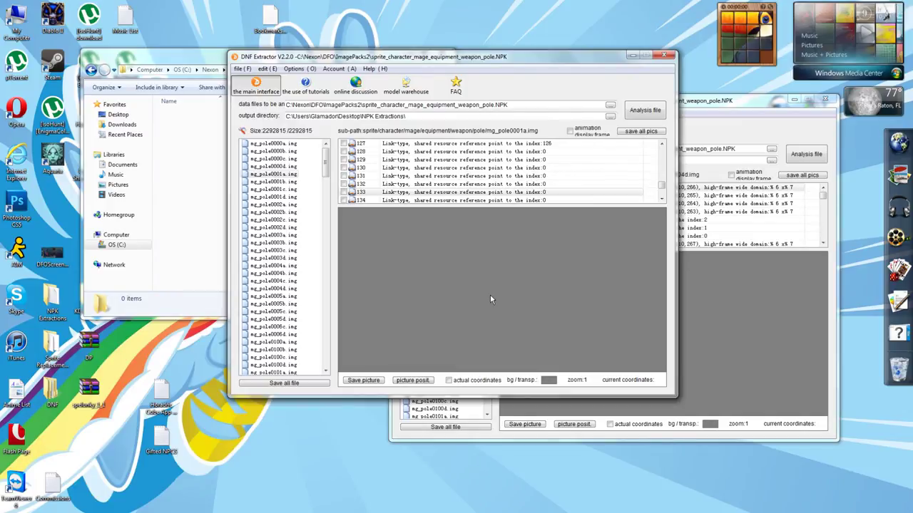
pyautogui.click(185, 168)
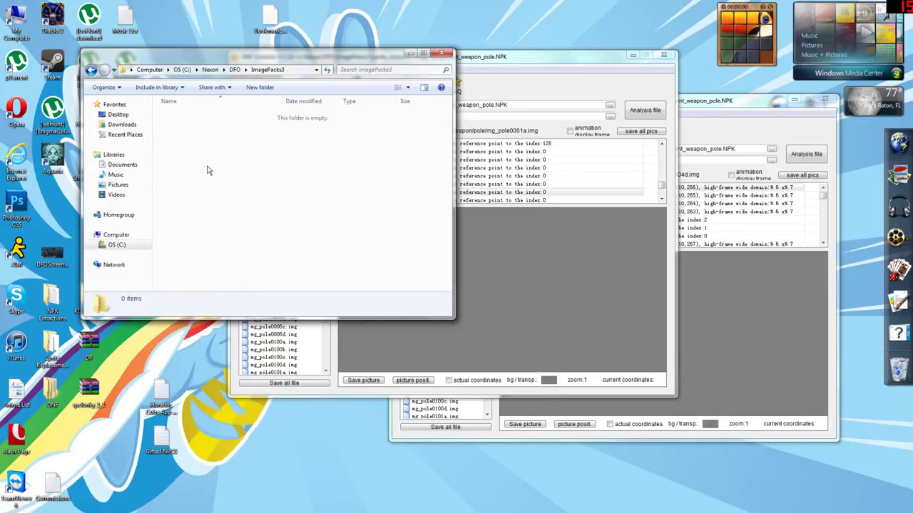
# Switch between the extractor and the empty C:\Nexon\DFO\ImagePacks3 folder, ending on the weapon pole extractor
pyautogui.click(460, 240)
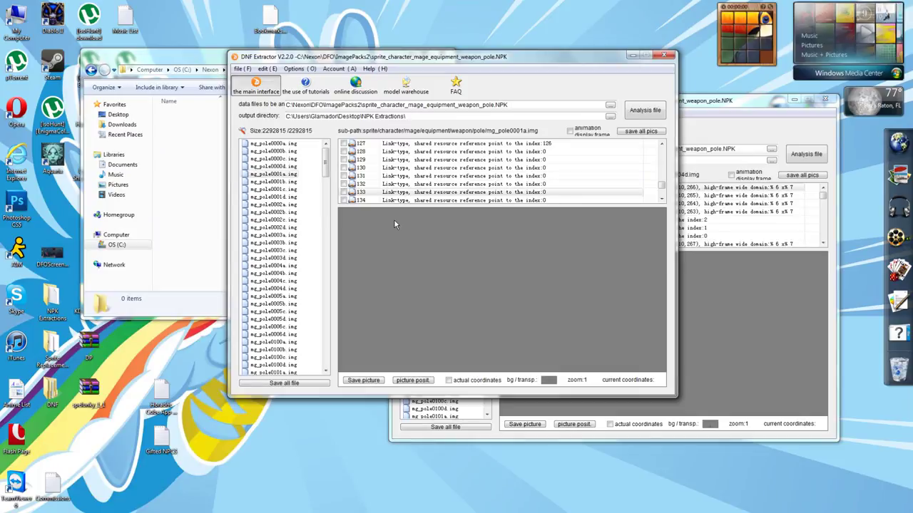
pyautogui.click(161, 119)
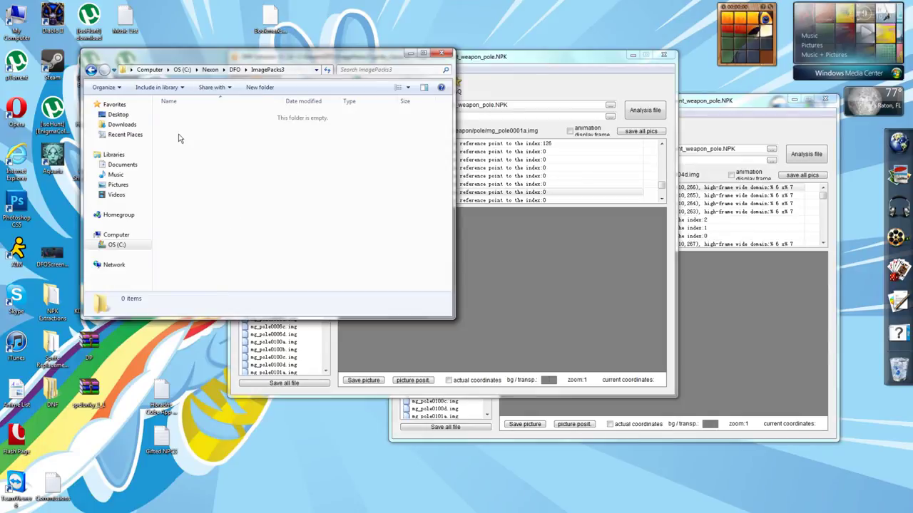
pyautogui.click(538, 272)
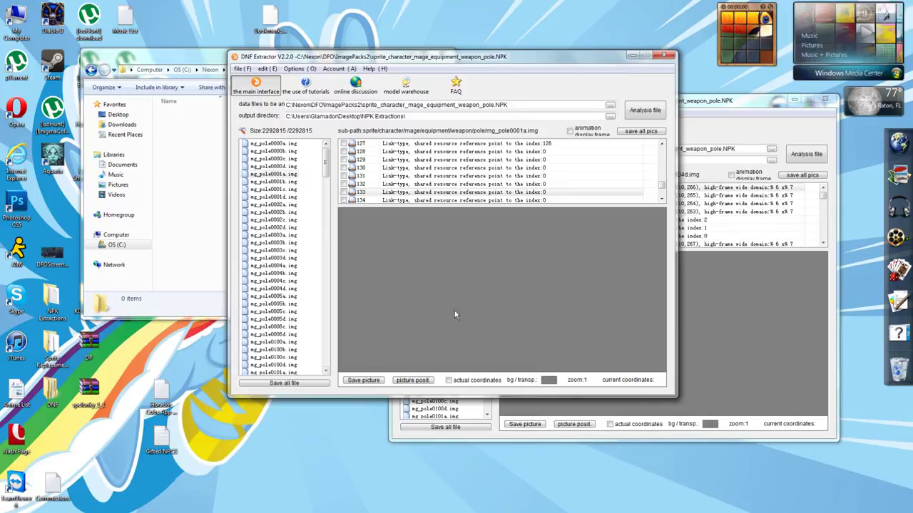
pyautogui.click(197, 137)
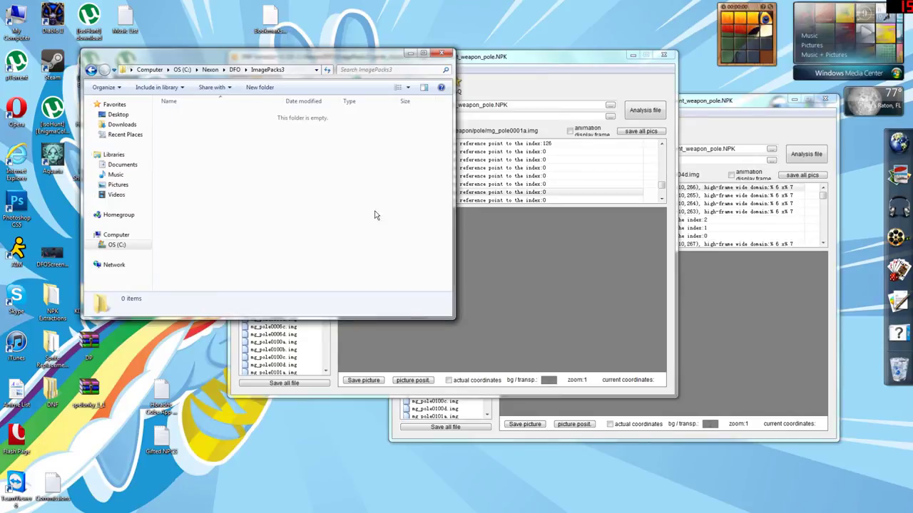
pyautogui.click(500, 239)
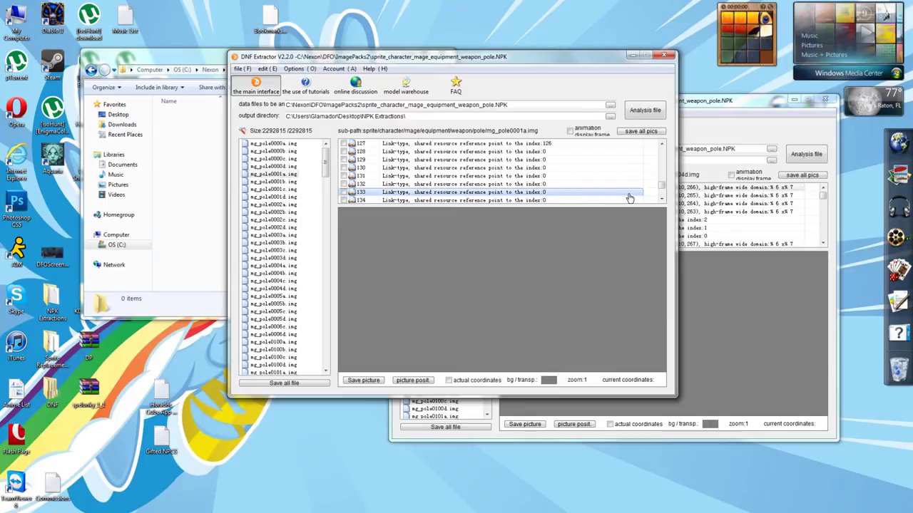
# Scroll the frame list up, move the ImagePacks2 weapon pole window aside, and close it
pyautogui.moveTo(662, 187); pyautogui.dragTo(656, 149)
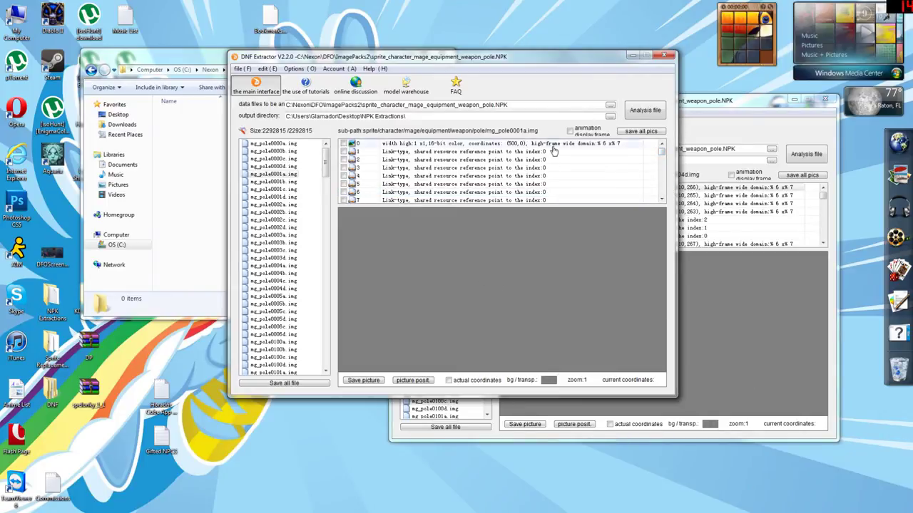
pyautogui.moveTo(594, 59); pyautogui.dragTo(562, 37)
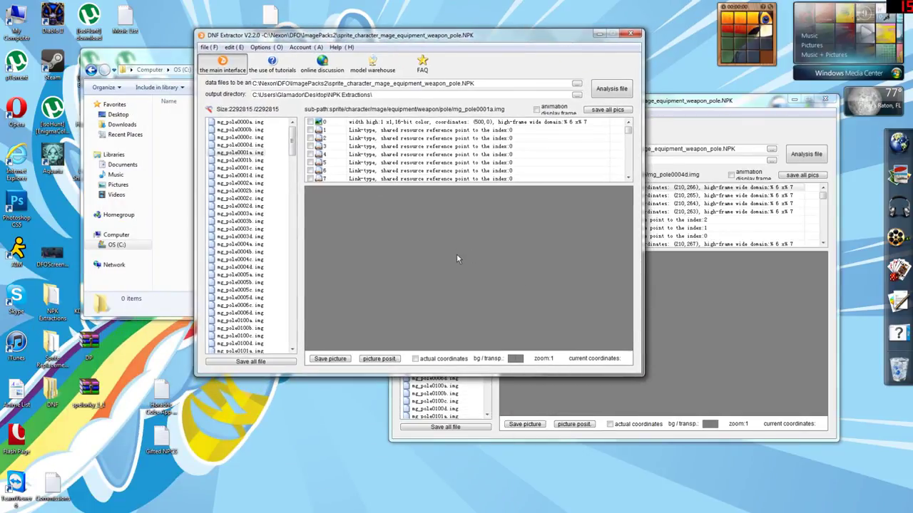
pyautogui.click(631, 33)
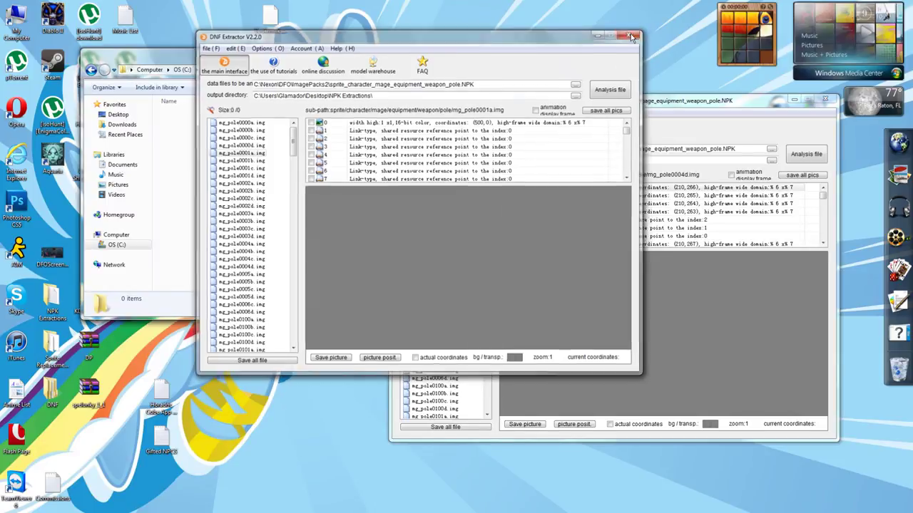
# In the desktop-copy window, inspect frames 1 to 3 of the pole image
pyautogui.click(613, 295)
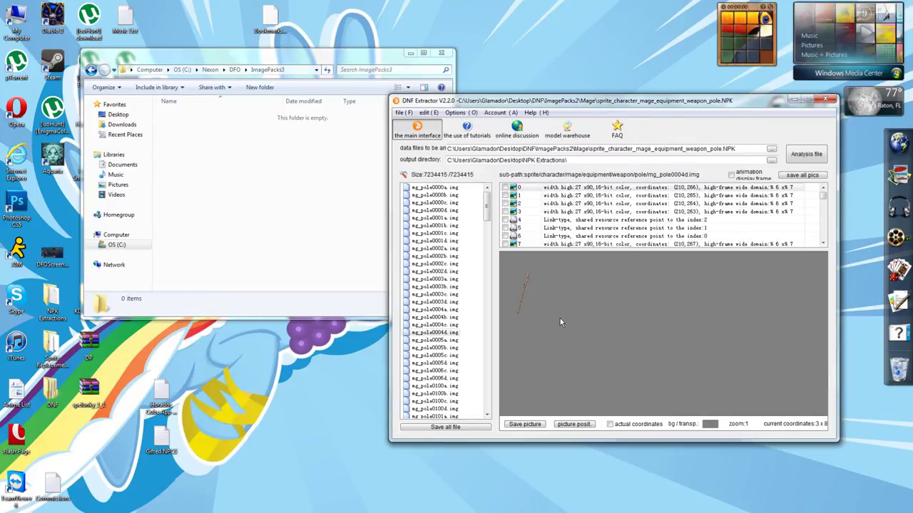
pyautogui.click(536, 196)
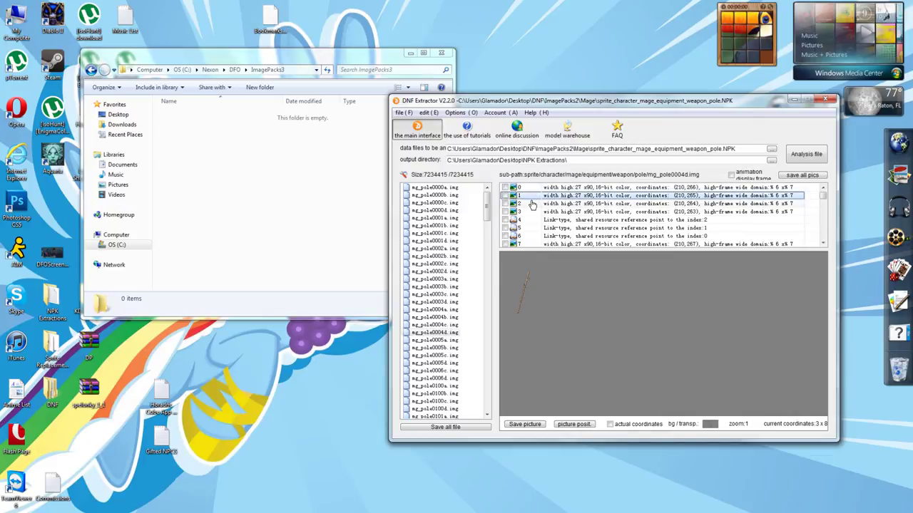
pyautogui.click(532, 204)
pyautogui.click(532, 212)
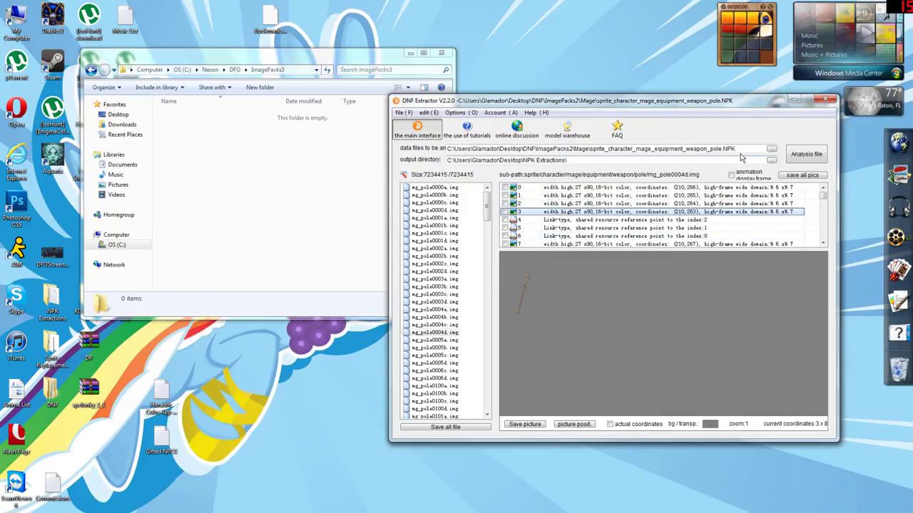
# Open and analyse sprite_character_gunner_effect_grenade.NPK, then animate light.img's frames
pyautogui.click(772, 149)
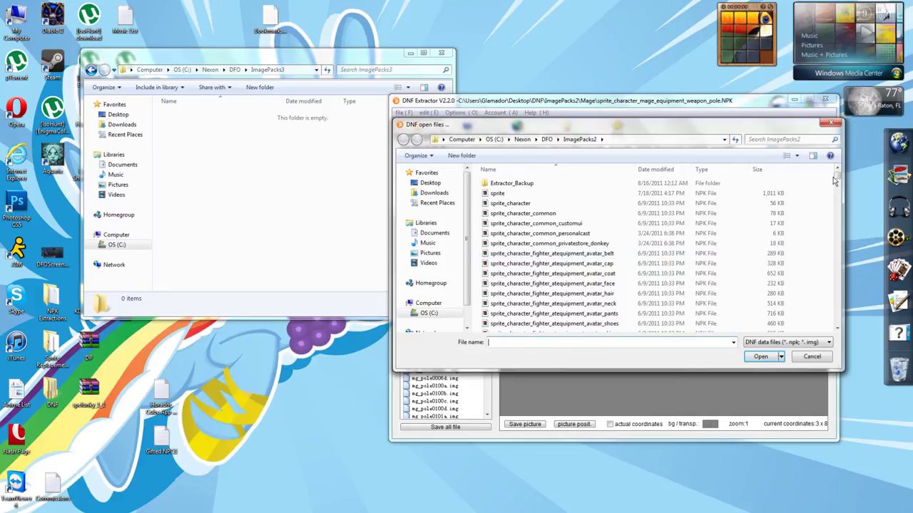
pyautogui.moveTo(836, 180); pyautogui.dragTo(836, 205)
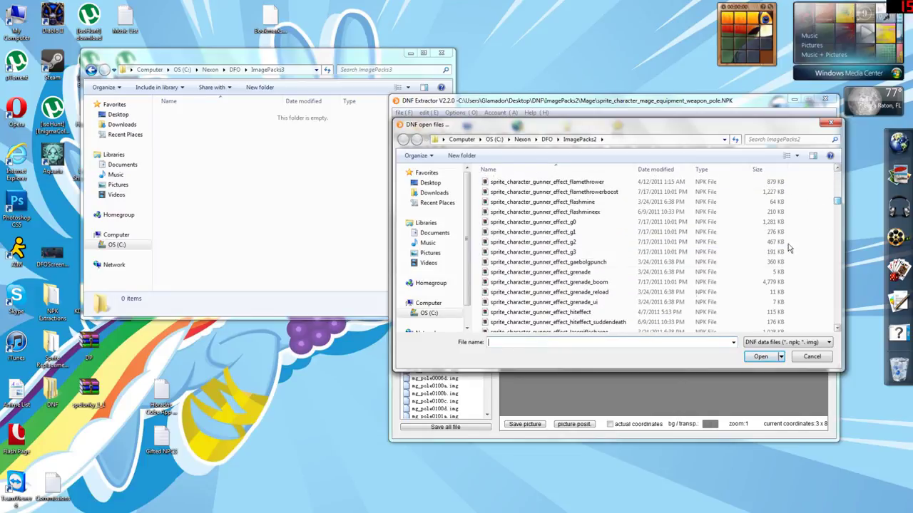
pyautogui.doubleClick(542, 272)
pyautogui.click(804, 153)
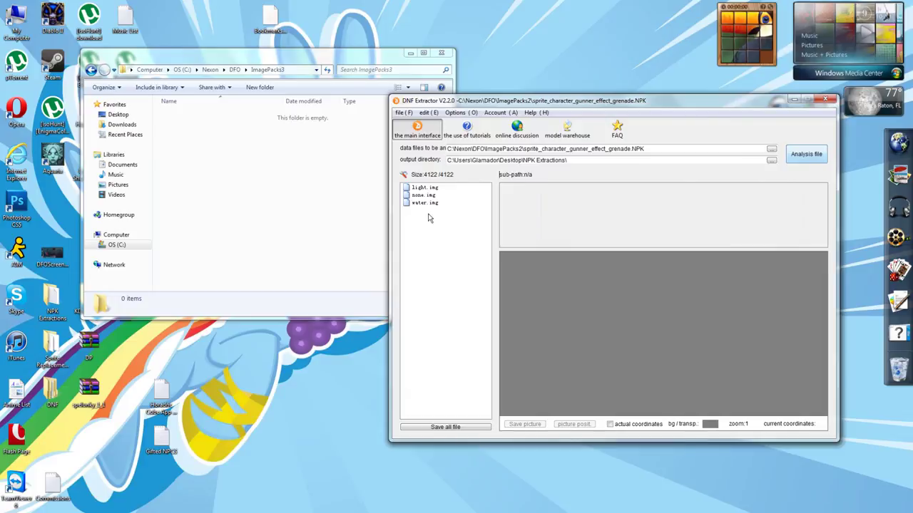
pyautogui.click(738, 178)
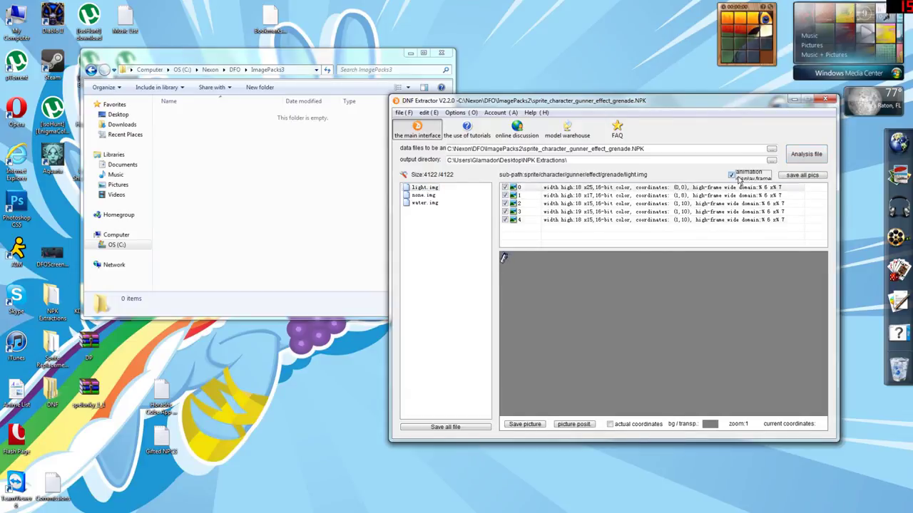
# Stop the light.img animation, show actual coordinates, and preview frames 3, 4 and 0
pyautogui.click(739, 179)
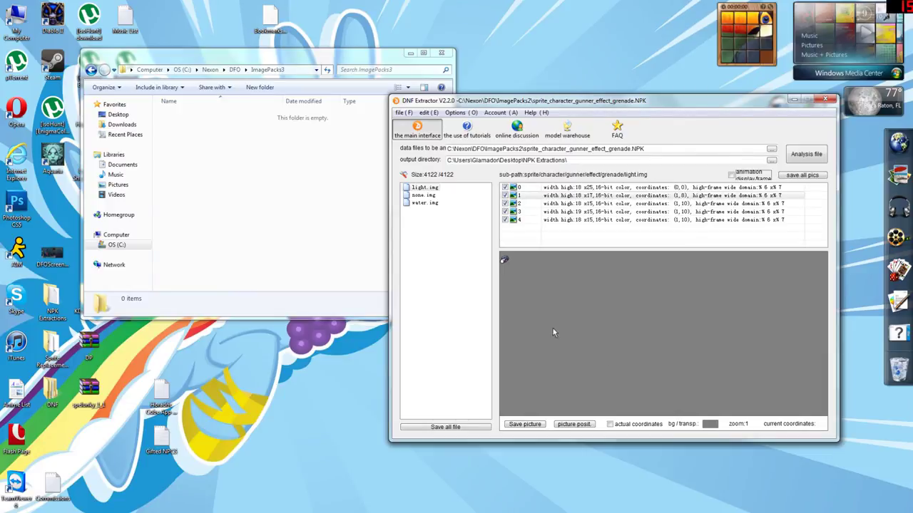
pyautogui.click(626, 424)
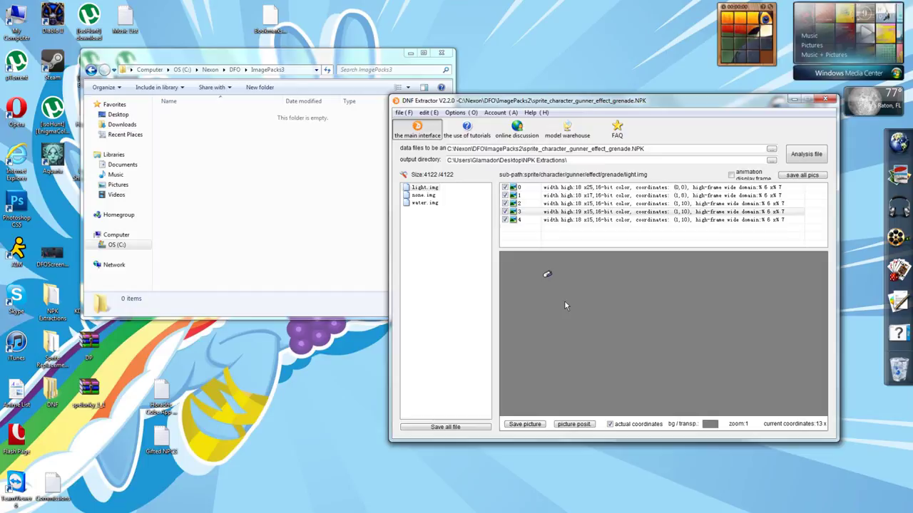
pyautogui.click(575, 236)
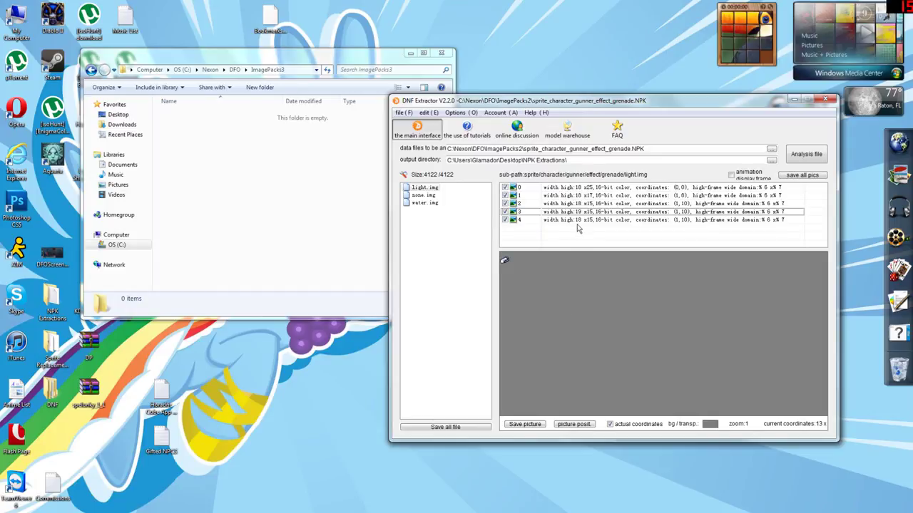
pyautogui.click(578, 220)
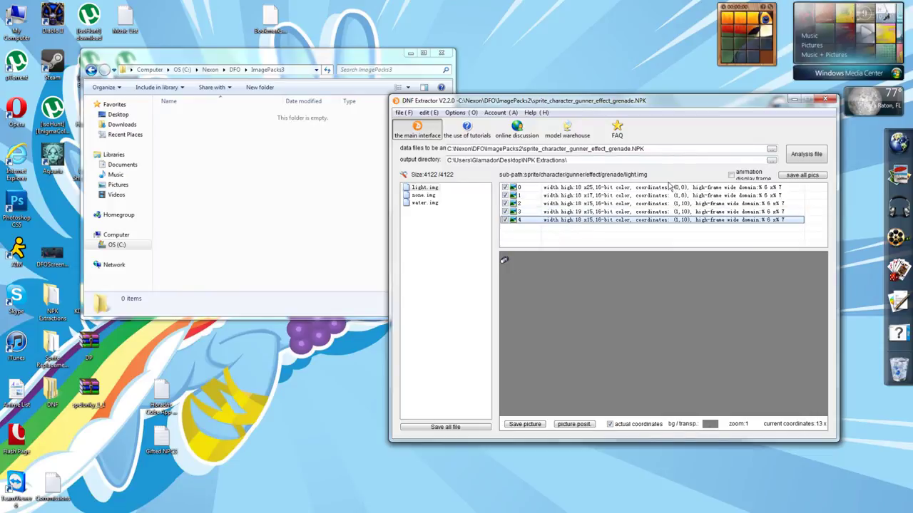
pyautogui.click(670, 188)
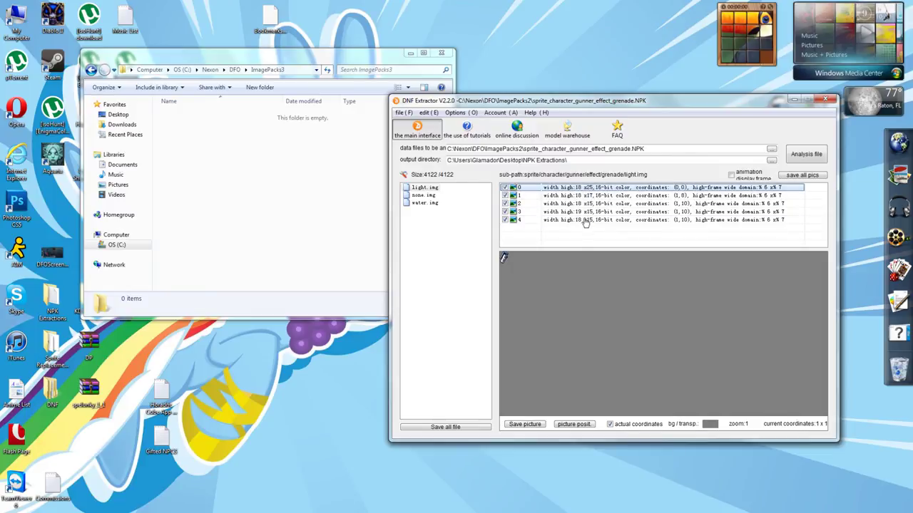
# Flip between frames 0 and 1 to compare their offsets, ending on frame 0
pyautogui.click(579, 195)
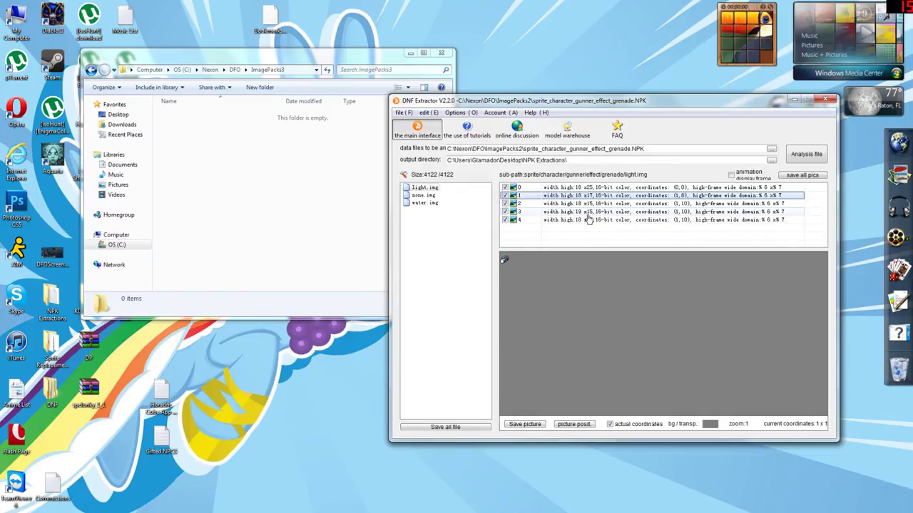
pyautogui.click(591, 188)
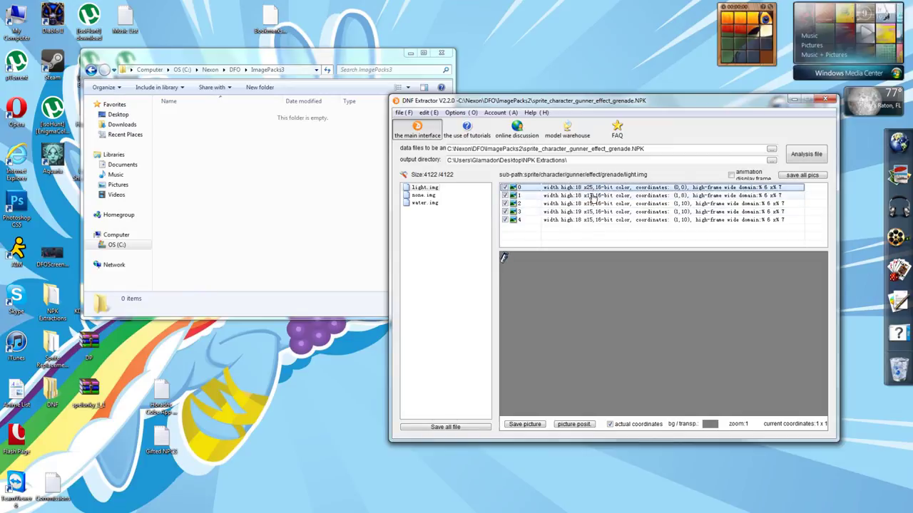
pyautogui.click(592, 197)
pyautogui.click(592, 188)
pyautogui.click(592, 197)
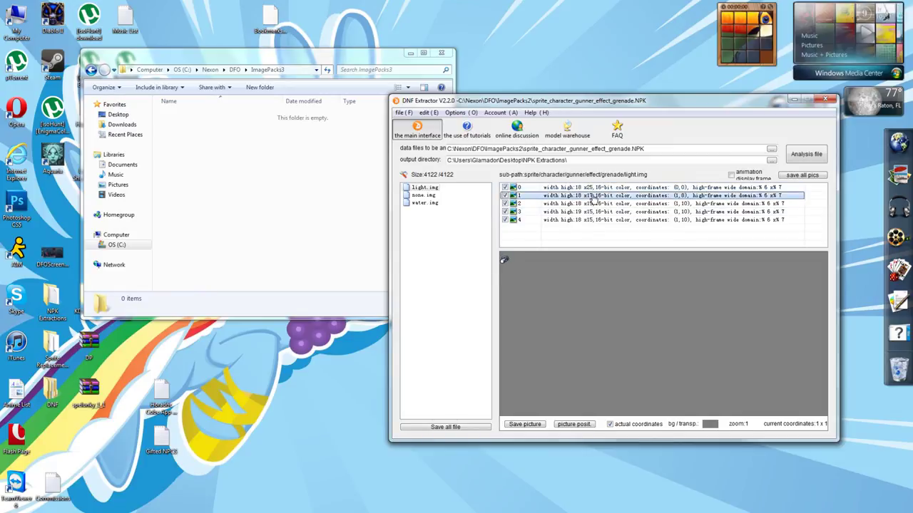
pyautogui.click(592, 189)
pyautogui.click(592, 198)
pyautogui.click(592, 188)
pyautogui.click(593, 198)
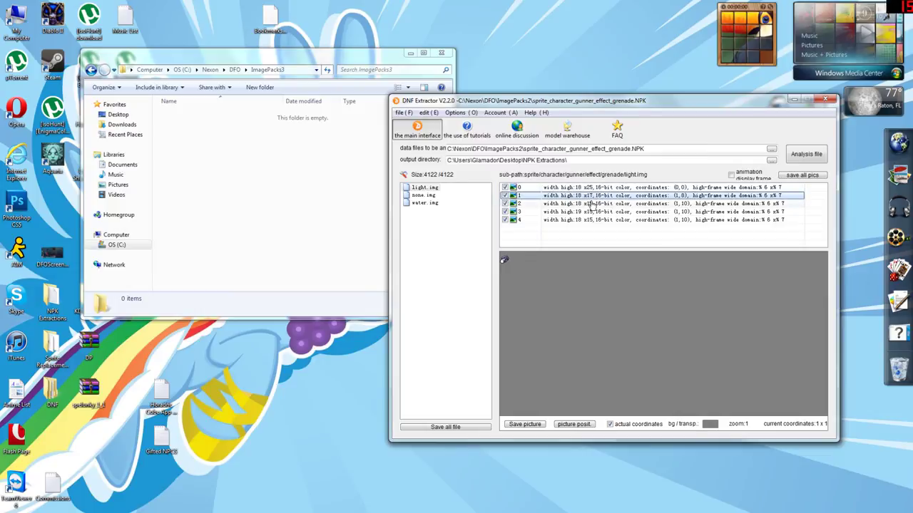
pyautogui.click(674, 190)
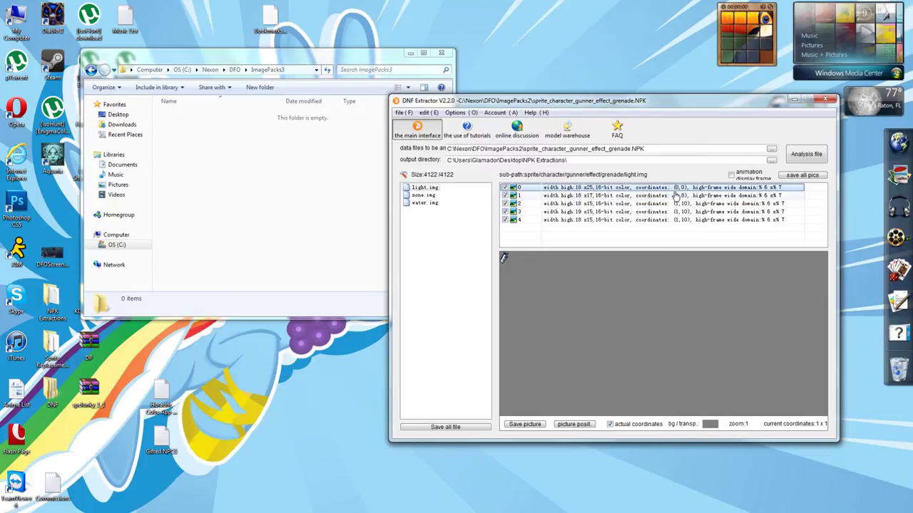
# Reset all light.img frames' texture coordinates to (0,0)
pyautogui.rightClick(675, 191)
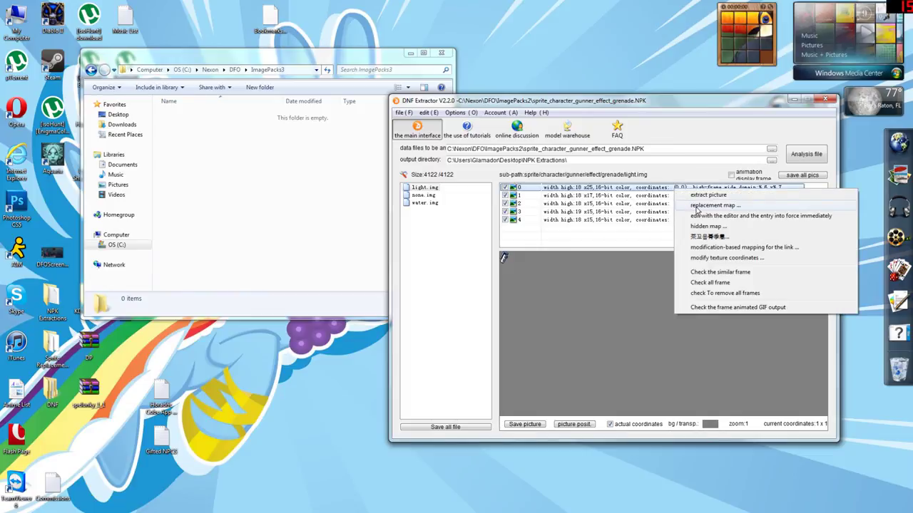
pyautogui.click(703, 258)
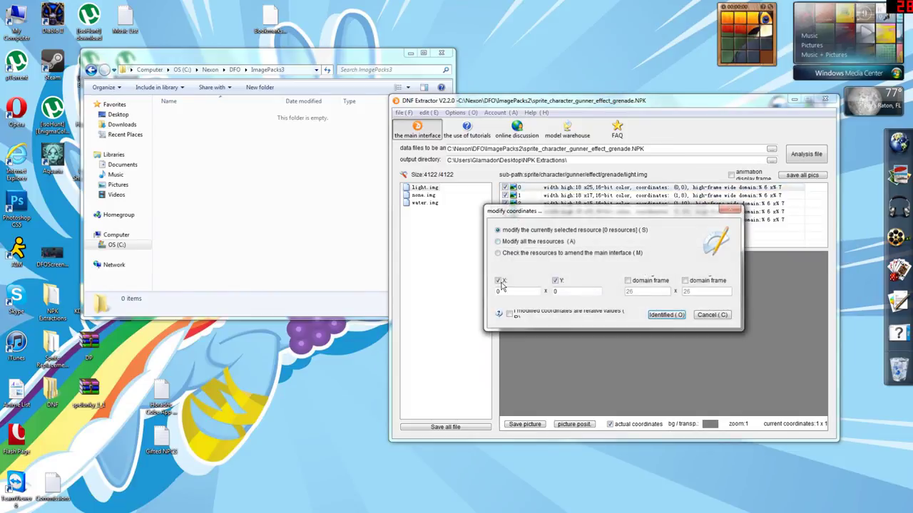
pyautogui.click(505, 243)
pyautogui.click(662, 316)
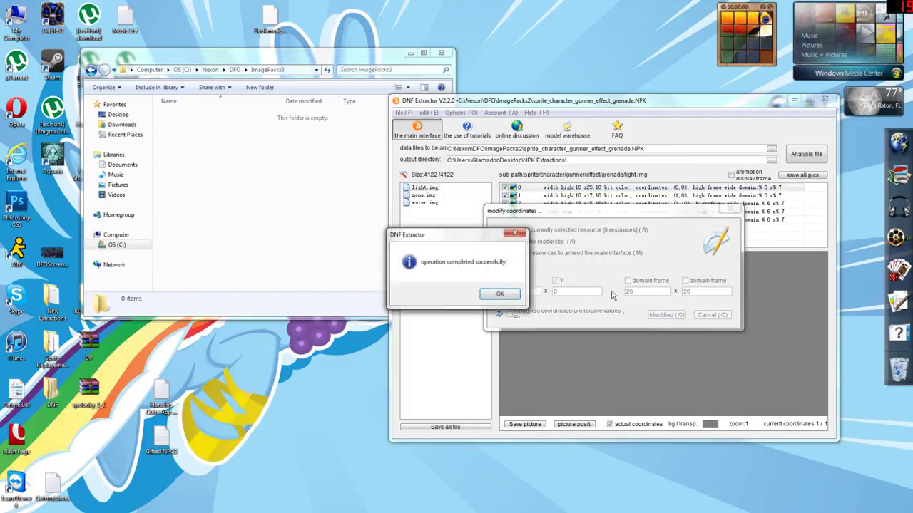
pyautogui.click(501, 295)
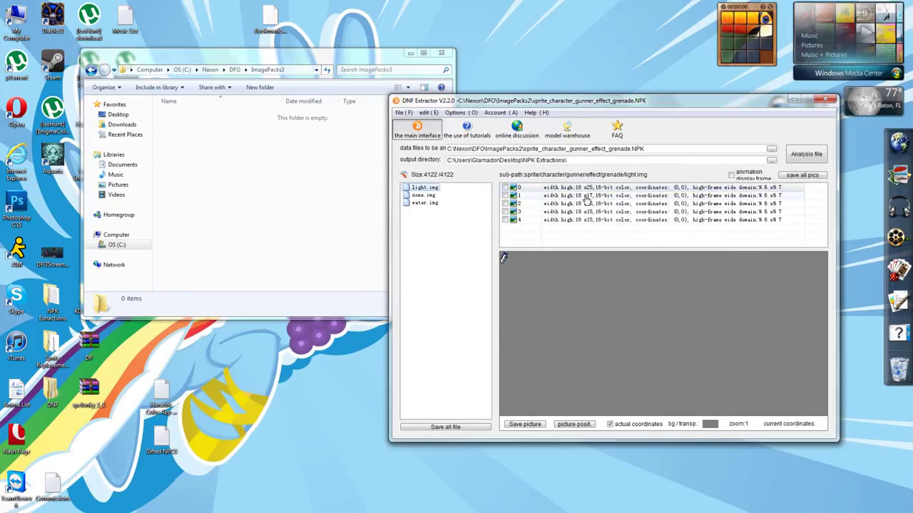
# Set frame 1's Y coordinate to -4 and check its offset
pyautogui.click(585, 197)
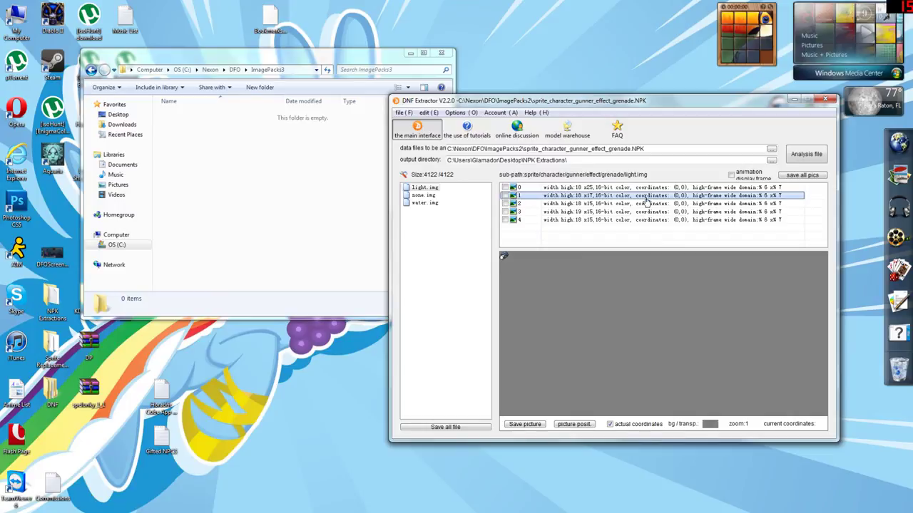
pyautogui.rightClick(647, 202)
pyautogui.click(672, 269)
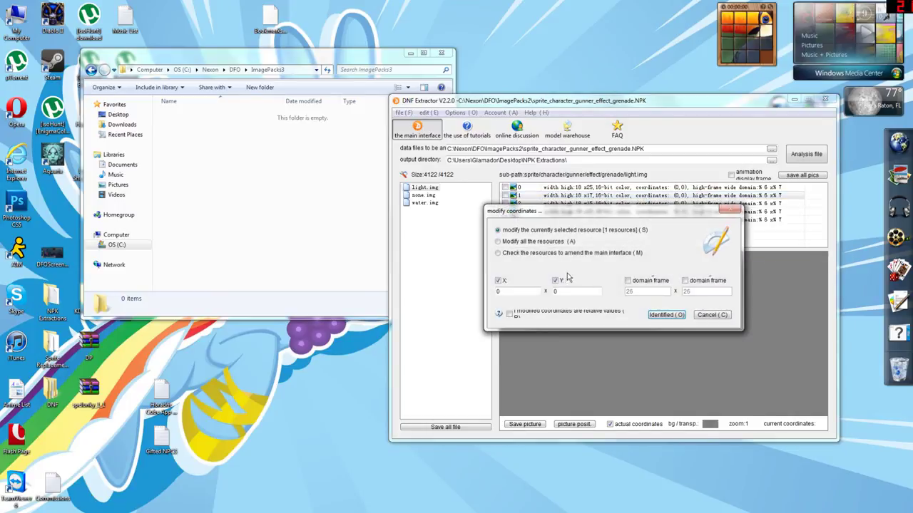
pyautogui.click(577, 291)
pyautogui.write('-4')
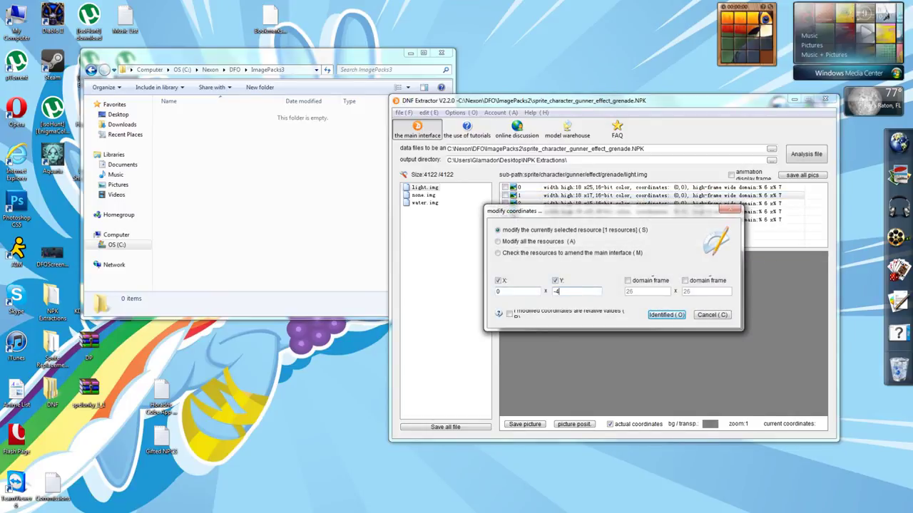
pyautogui.press('Return')
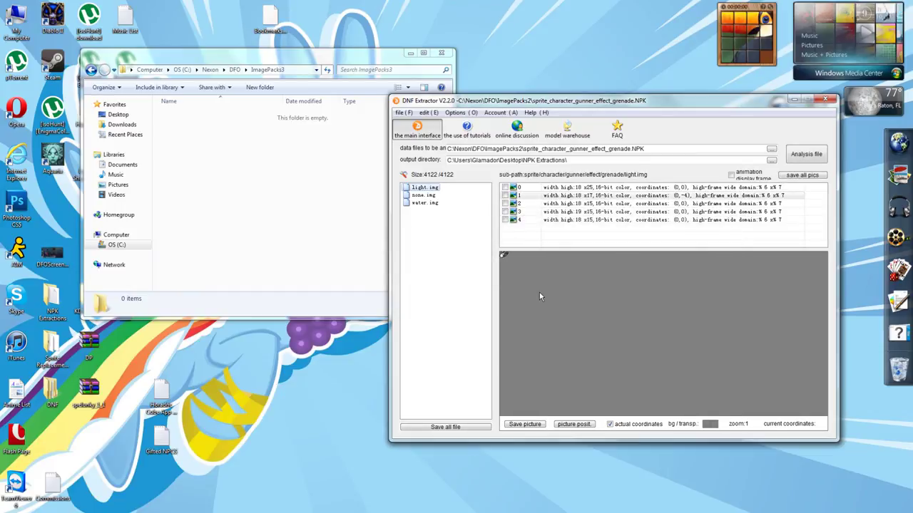
pyautogui.click(538, 197)
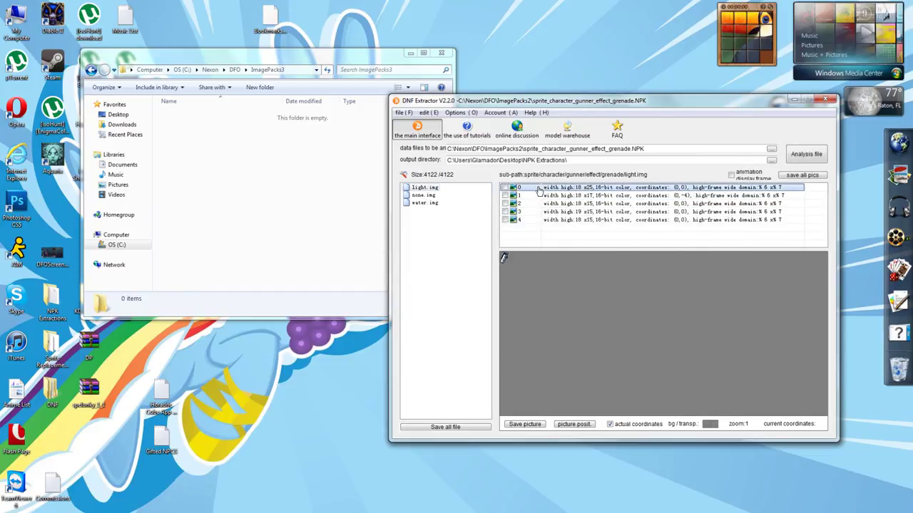
# Re-edit frame 1's Y coordinate so the frame sits at (0,4)
pyautogui.rightClick(661, 195)
pyautogui.click(698, 263)
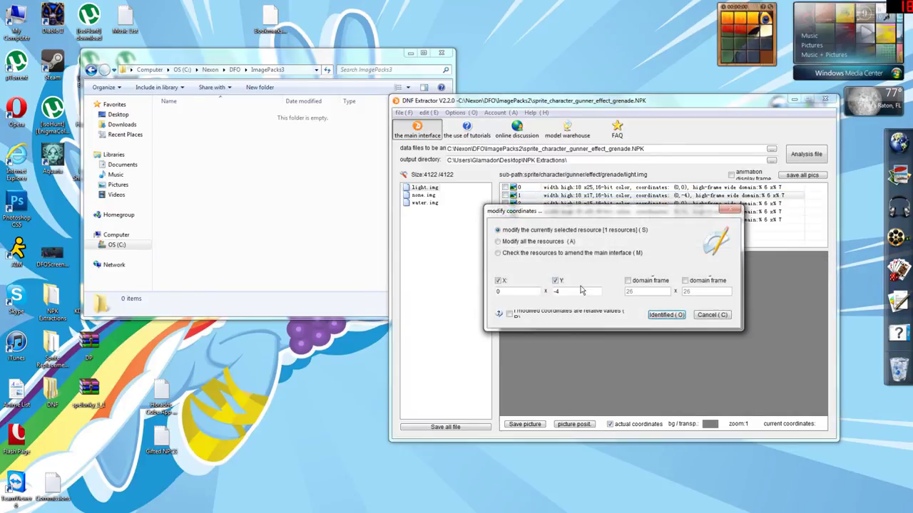
pyautogui.moveTo(585, 292); pyautogui.dragTo(553, 294)
pyautogui.write('8')
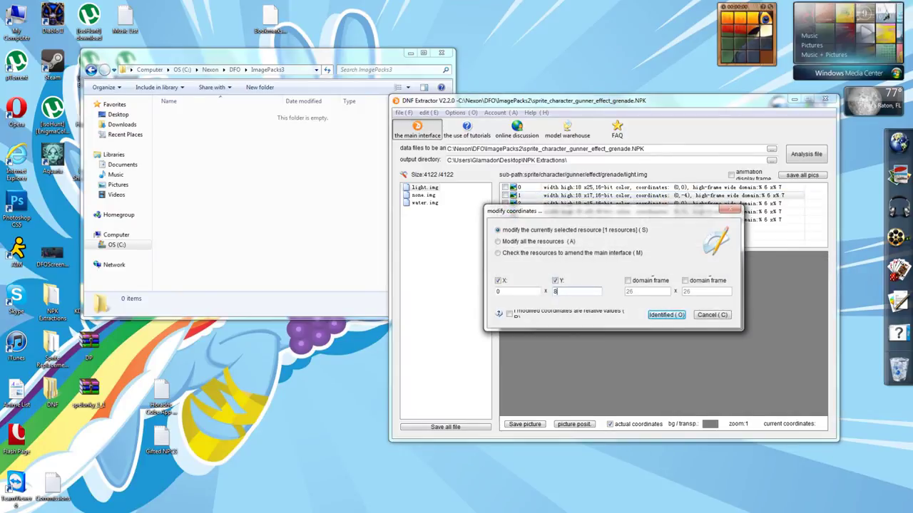
pyautogui.press('-')
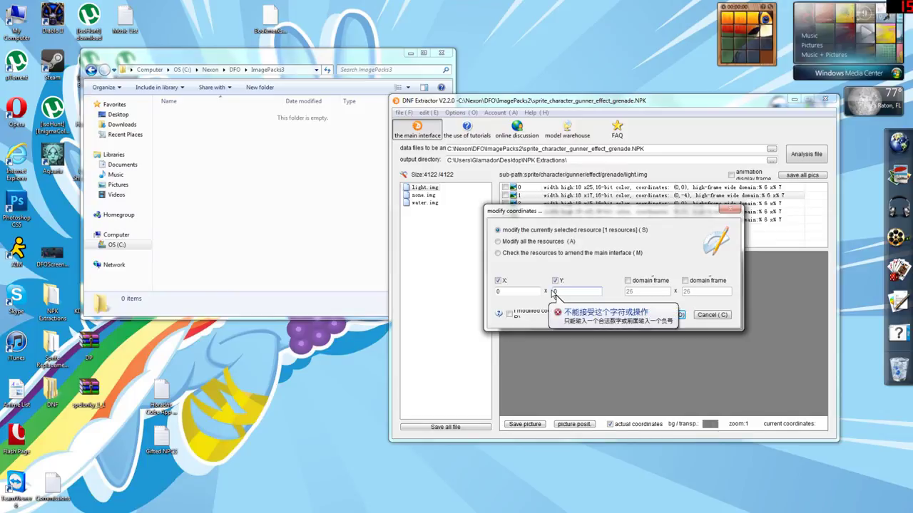
pyautogui.write('-4')
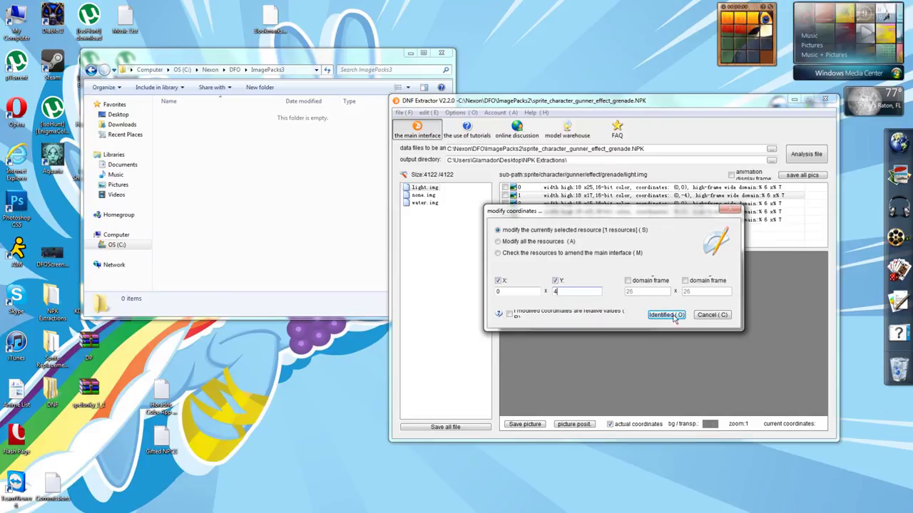
pyautogui.click(674, 317)
pyautogui.click(507, 293)
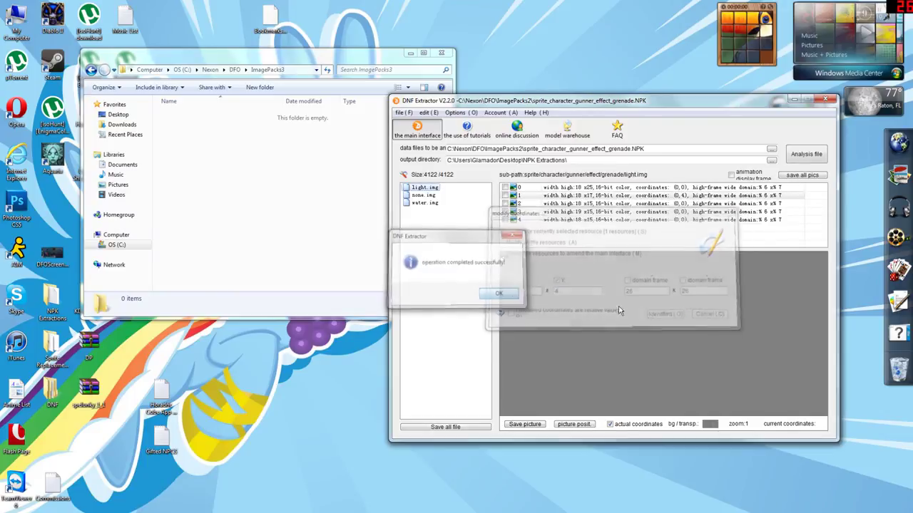
pyautogui.click(532, 196)
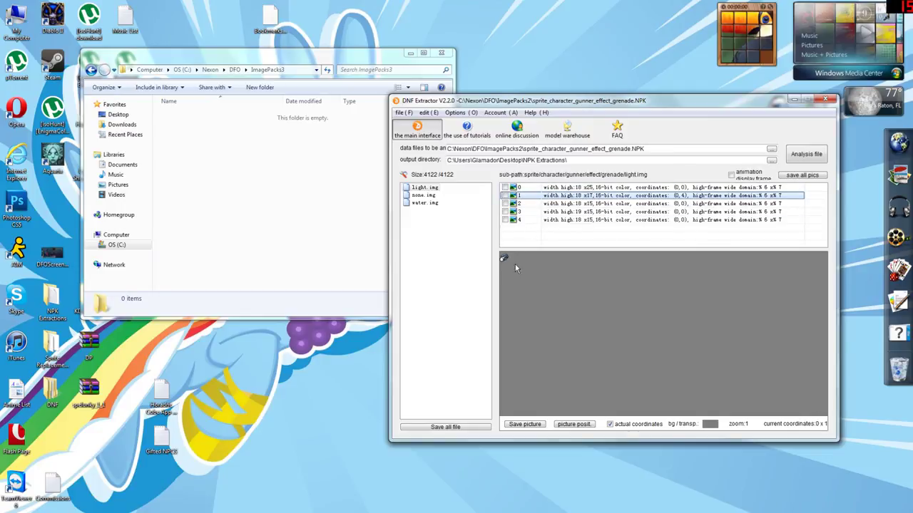
# Set frame 2's Y texture coordinate to 5
pyautogui.click(599, 204)
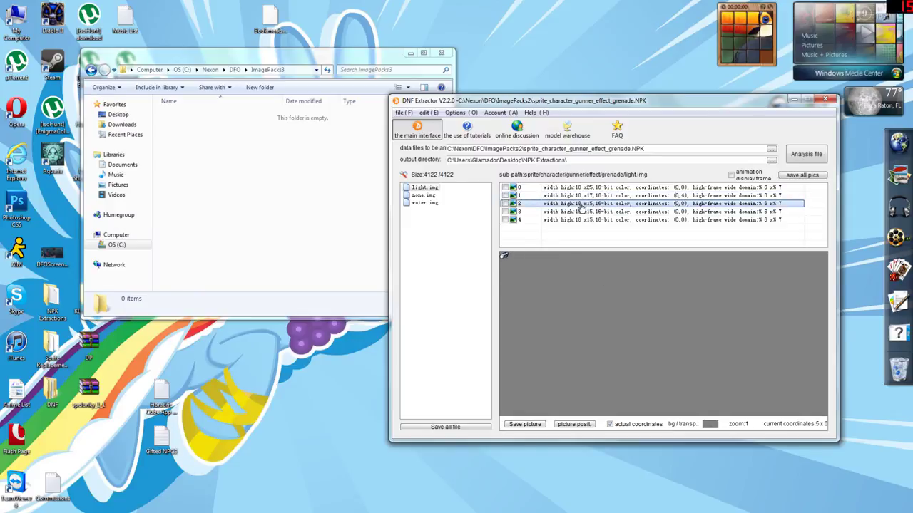
pyautogui.rightClick(745, 203)
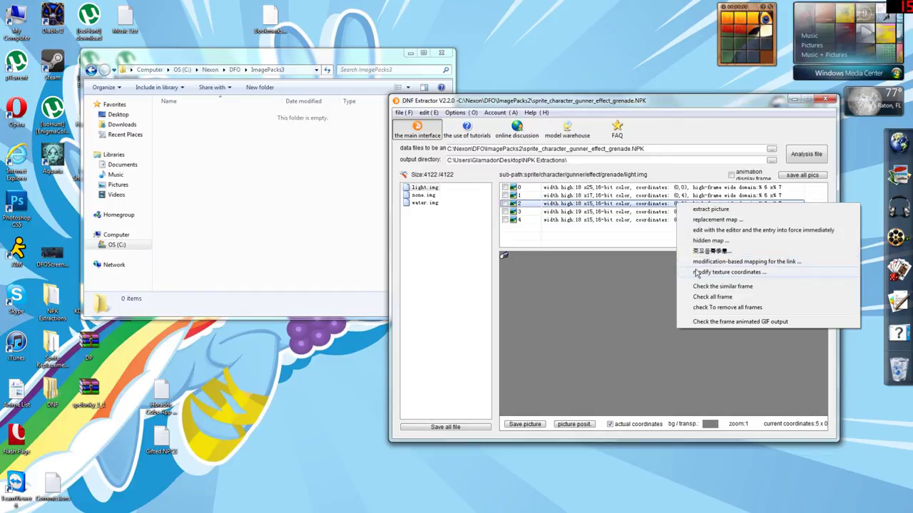
pyautogui.click(756, 271)
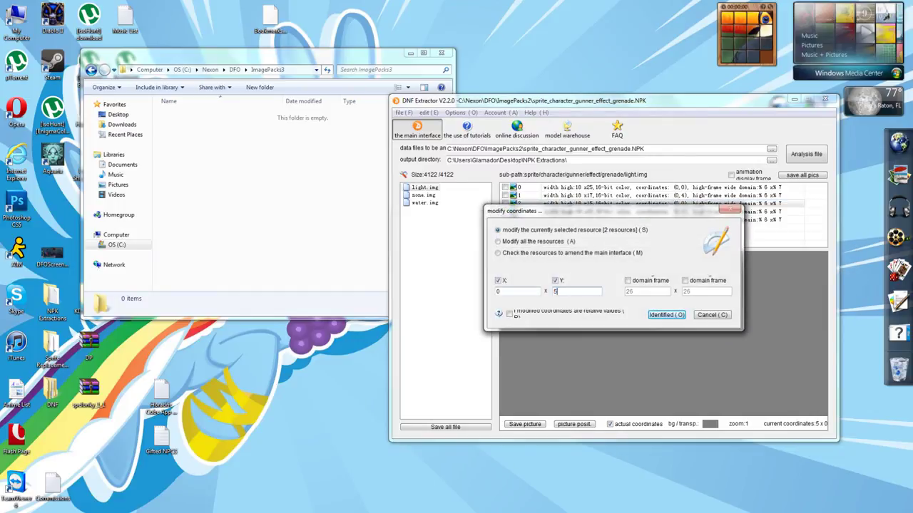
pyautogui.write('5')
pyautogui.press('Return')
pyautogui.press('Return')
pyautogui.click(526, 191)
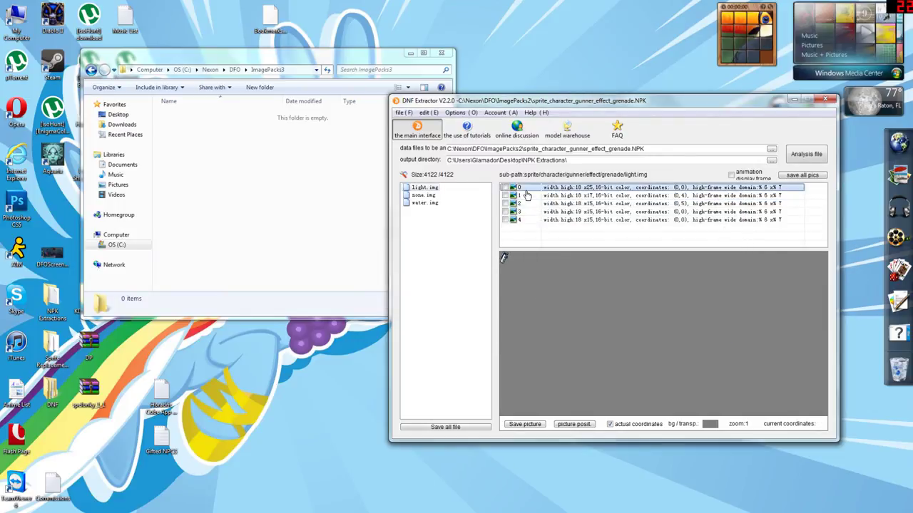
# Give frames 3 and 4 Y coordinate 5 as well, then play the animation preview
pyautogui.click(525, 194)
pyautogui.click(529, 204)
pyautogui.click(534, 212)
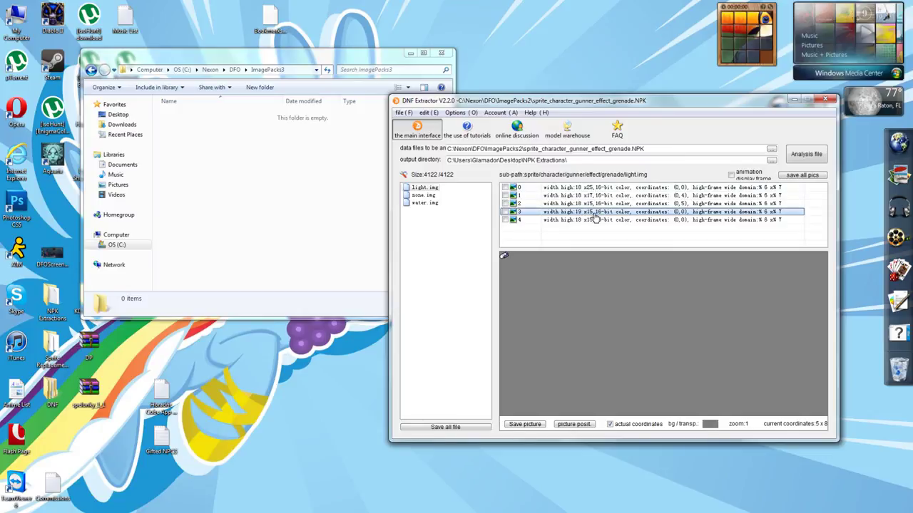
pyautogui.rightClick(675, 213)
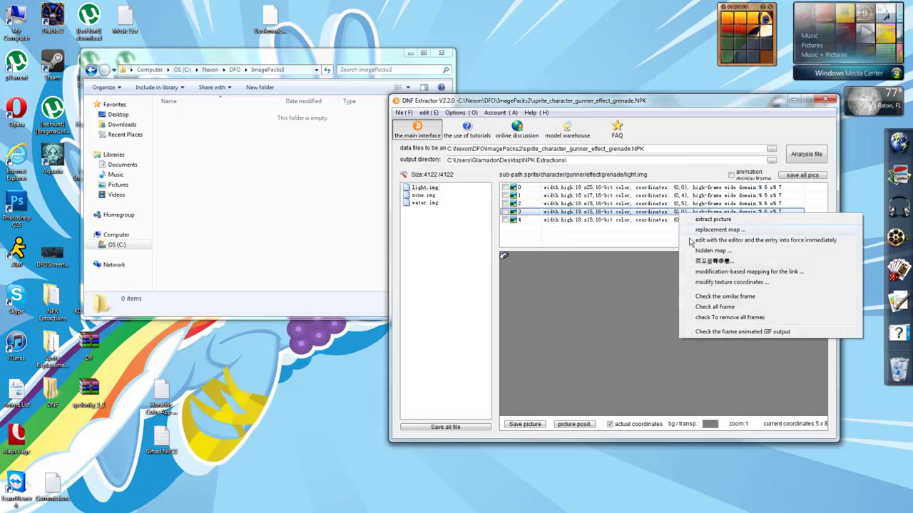
pyautogui.click(706, 282)
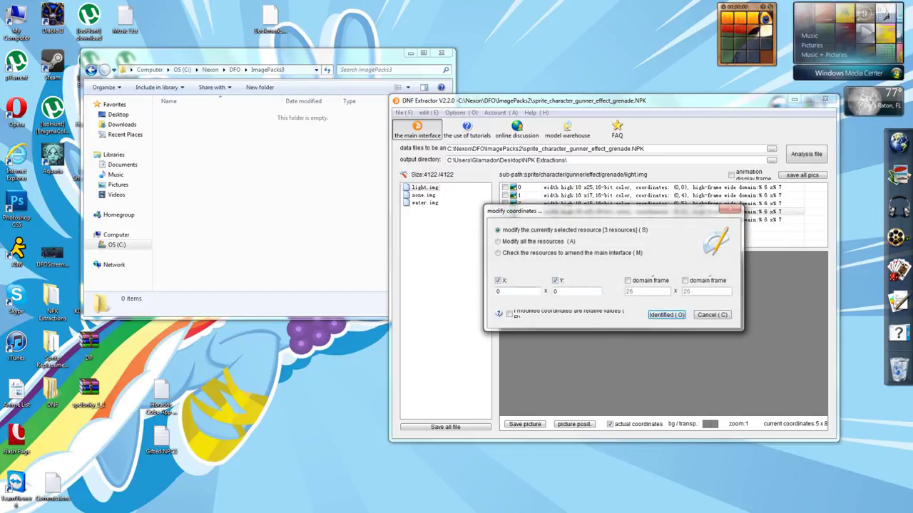
pyautogui.press('Return')
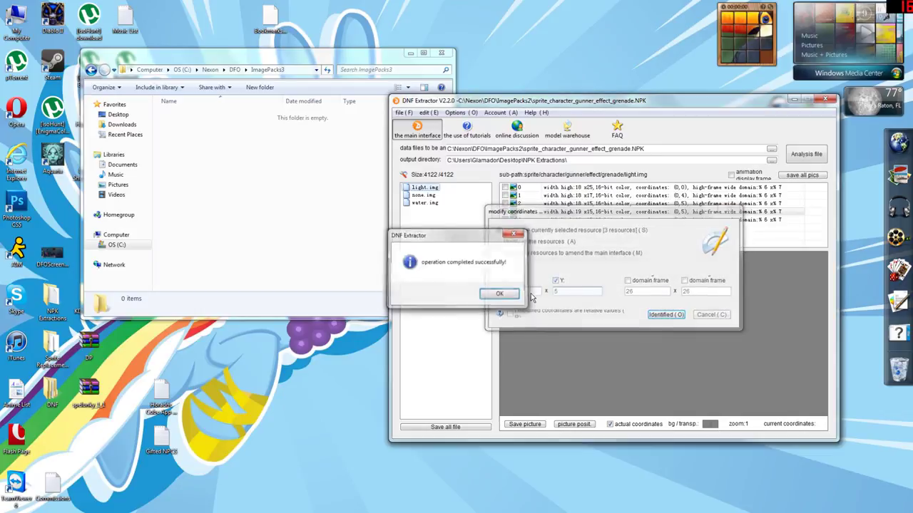
pyautogui.press('Return')
pyautogui.click(587, 220)
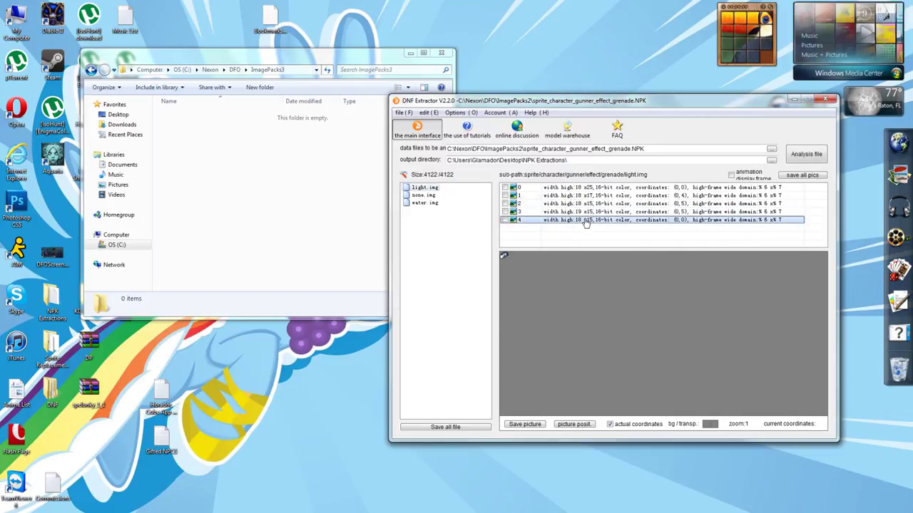
pyautogui.rightClick(656, 219)
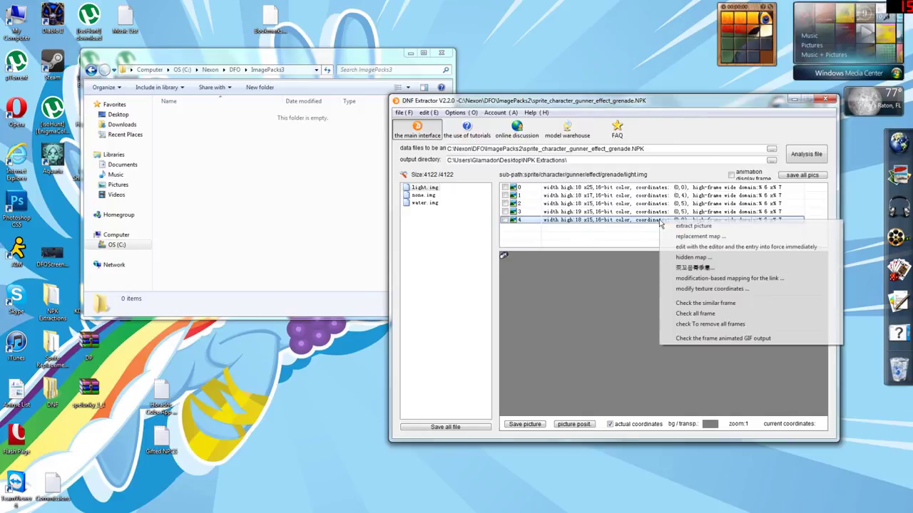
pyautogui.click(697, 289)
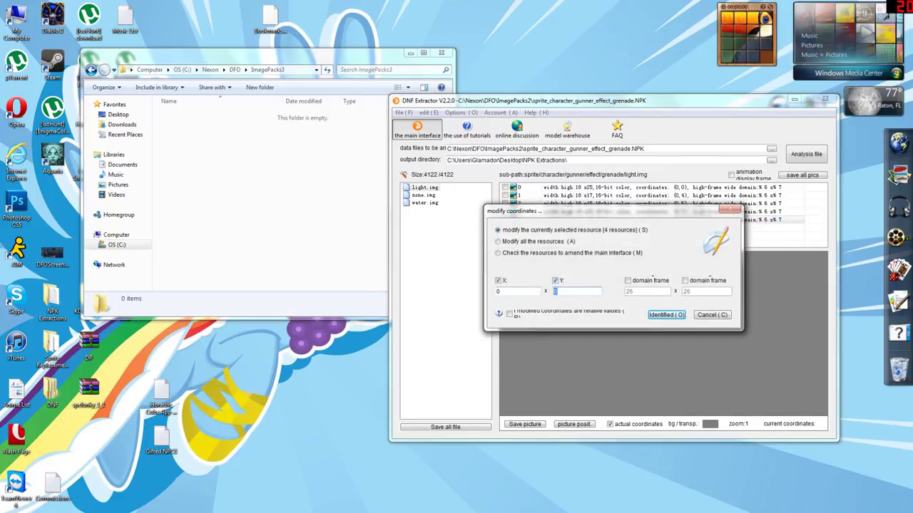
pyautogui.press('Return')
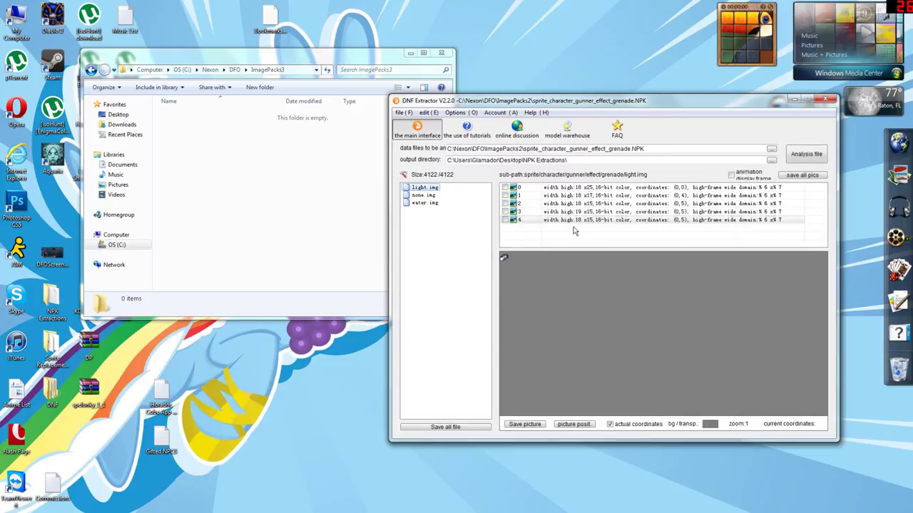
pyautogui.click(737, 177)
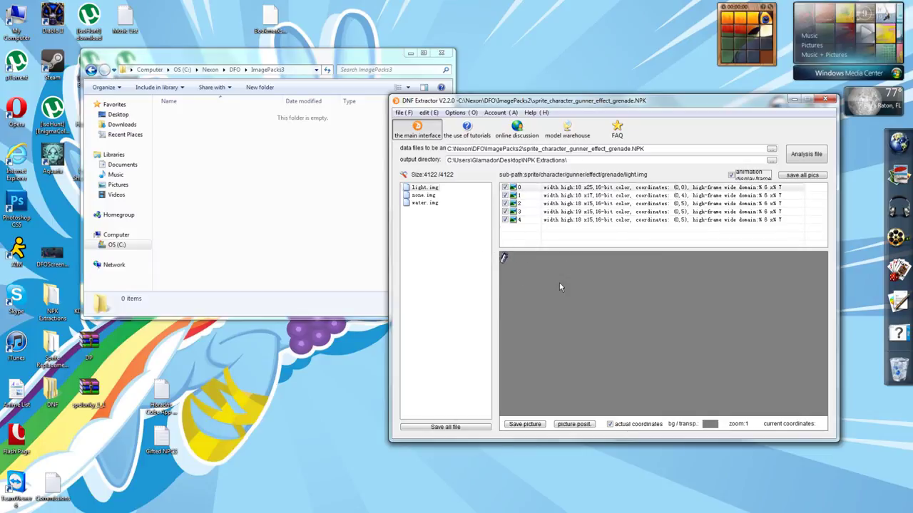
# Untick animation display, leaving frames at (0,0), (0,4) and three at (0,5)
pyautogui.click(731, 174)
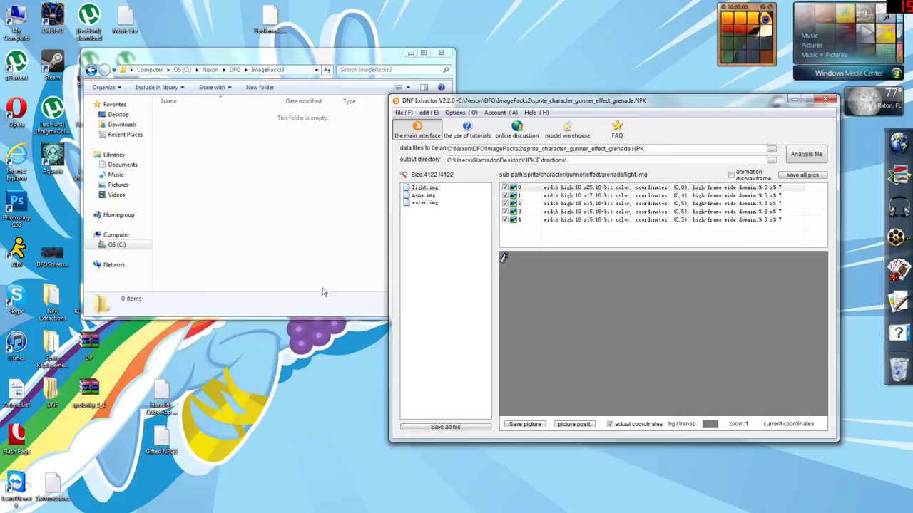
# Open Commissions.txt in Notepad++ and mark the Complex Recoloration topic
pyautogui.click(69, 482)
pyautogui.doubleClick(68, 482)
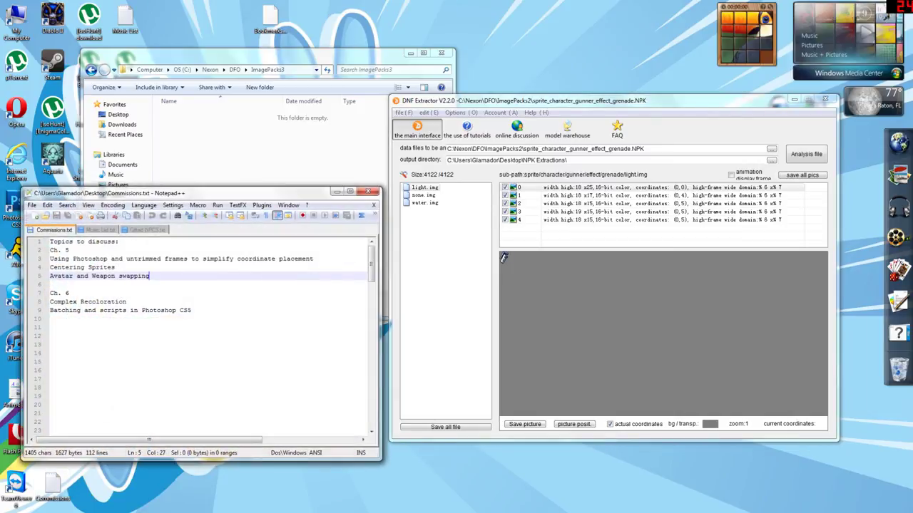
pyautogui.press('Down')
pyautogui.press('Down')
pyautogui.press('Down')
pyautogui.hotkey('shift', 'Left')
pyautogui.hotkey('shift', 'Left')
pyautogui.hotkey('shift', 'Left')
pyautogui.hotkey('shift', 'Left')
pyautogui.hotkey('shift', 'Left')
pyautogui.hotkey('shift', 'Left')
pyautogui.hotkey('shift', 'Left')
pyautogui.hotkey('shift', 'Left')
pyautogui.hotkey('shift', 'Left')
pyautogui.hotkey('shift', 'Left')
pyautogui.hotkey('shift', 'Left')
pyautogui.hotkey('shift', 'Left')
pyautogui.hotkey('shift', 'Left')
pyautogui.hotkey('shift', 'Left')
pyautogui.hotkey('shift', 'Left')
pyautogui.hotkey('shift', 'Left')
pyautogui.hotkey('shift', 'Left')
pyautogui.hotkey('shift', 'Left')
pyautogui.hotkey('shift', 'Left')
pyautogui.hotkey('shift', 'Left')
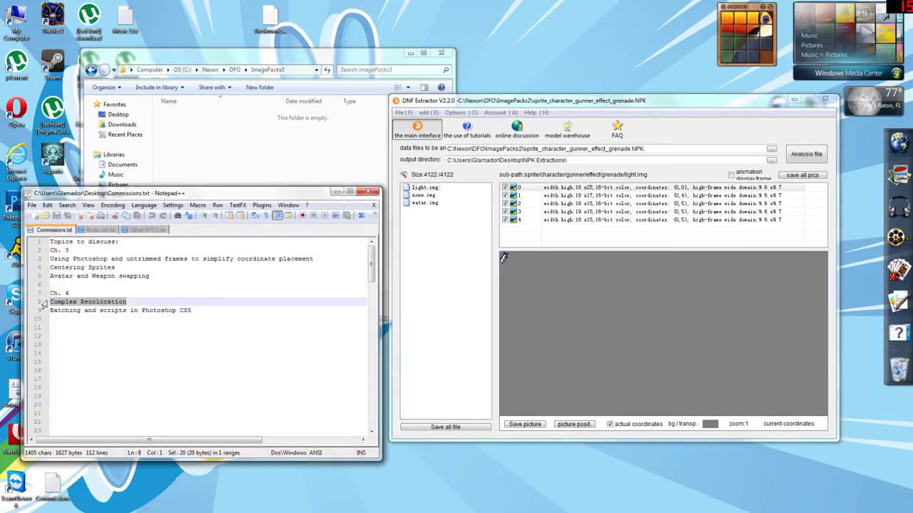
pyautogui.press('Down')
pyautogui.press('Down')
pyautogui.press('Down')
pyautogui.press('Down')
# Select the 'Batching and scripts in Photoshop CS5' line, then Complex Recoloration again
pyautogui.press('Up')
pyautogui.press('Up')
pyautogui.press('Up')
pyautogui.press('End')
pyautogui.hotkey('shift', 'Left')
pyautogui.hotkey('shift', 'Left')
pyautogui.hotkey('shift', 'Left')
pyautogui.hotkey('shift', 'Left')
pyautogui.hotkey('shift', 'Left')
pyautogui.hotkey('shift', 'Left')
pyautogui.hotkey('shift', 'Left')
pyautogui.hotkey('shift', 'Left')
pyautogui.hotkey('shift', 'Left')
pyautogui.hotkey('shift', 'Left')
pyautogui.hotkey('shift', 'Left')
pyautogui.hotkey('shift', 'Left')
pyautogui.hotkey('shift', 'Left')
pyautogui.hotkey('shift', 'Left')
pyautogui.hotkey('shift', 'Left')
pyautogui.hotkey('shift', 'Left')
pyautogui.hotkey('shift', 'Left')
pyautogui.hotkey('shift', 'Left')
pyautogui.hotkey('shift', 'Left')
pyautogui.hotkey('shift', 'Left')
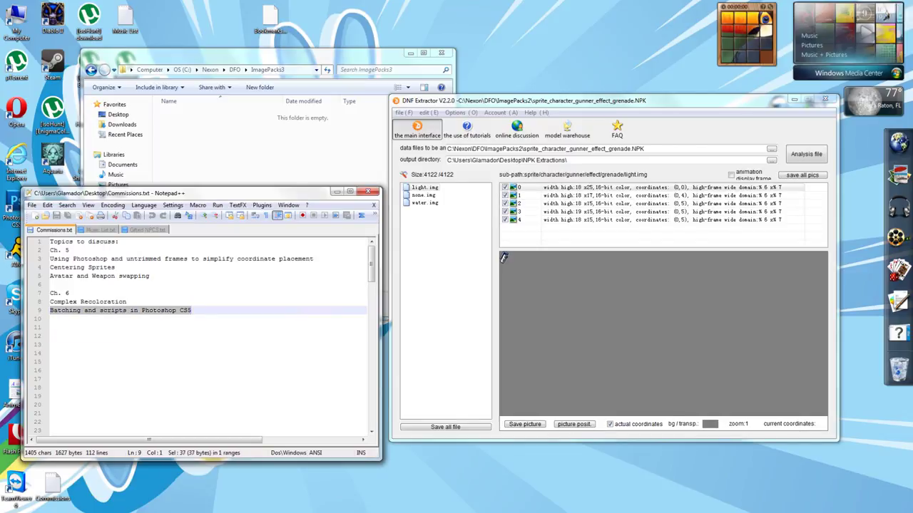
pyautogui.press('Up')
pyautogui.press('End')
pyautogui.hotkey('shift', 'Left')
pyautogui.hotkey('shift', 'Left')
pyautogui.hotkey('shift', 'Left')
pyautogui.hotkey('shift', 'Left')
pyautogui.hotkey('shift', 'Left')
pyautogui.hotkey('shift', 'Left')
pyautogui.hotkey('shift', 'Left')
pyautogui.hotkey('shift', 'Left')
pyautogui.hotkey('shift', 'Left')
pyautogui.hotkey('shift', 'Left')
pyautogui.hotkey('shift', 'Left')
pyautogui.hotkey('shift', 'Left')
pyautogui.hotkey('shift', 'Left')
pyautogui.hotkey('shift', 'Left')
pyautogui.hotkey('shift', 'Left')
pyautogui.hotkey('shift', 'Left')
pyautogui.hotkey('shift', 'Left')
pyautogui.hotkey('shift', 'Left')
pyautogui.hotkey('shift', 'Left')
pyautogui.hotkey('shift', 'Left')
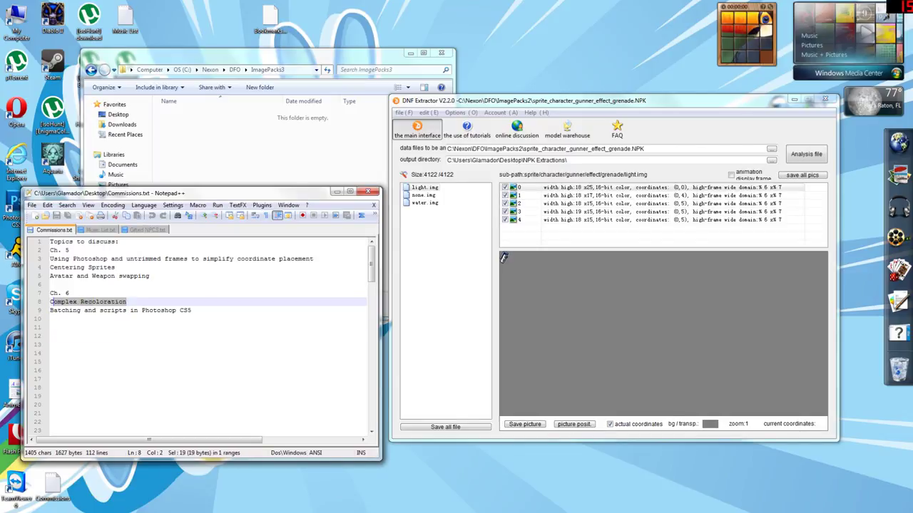